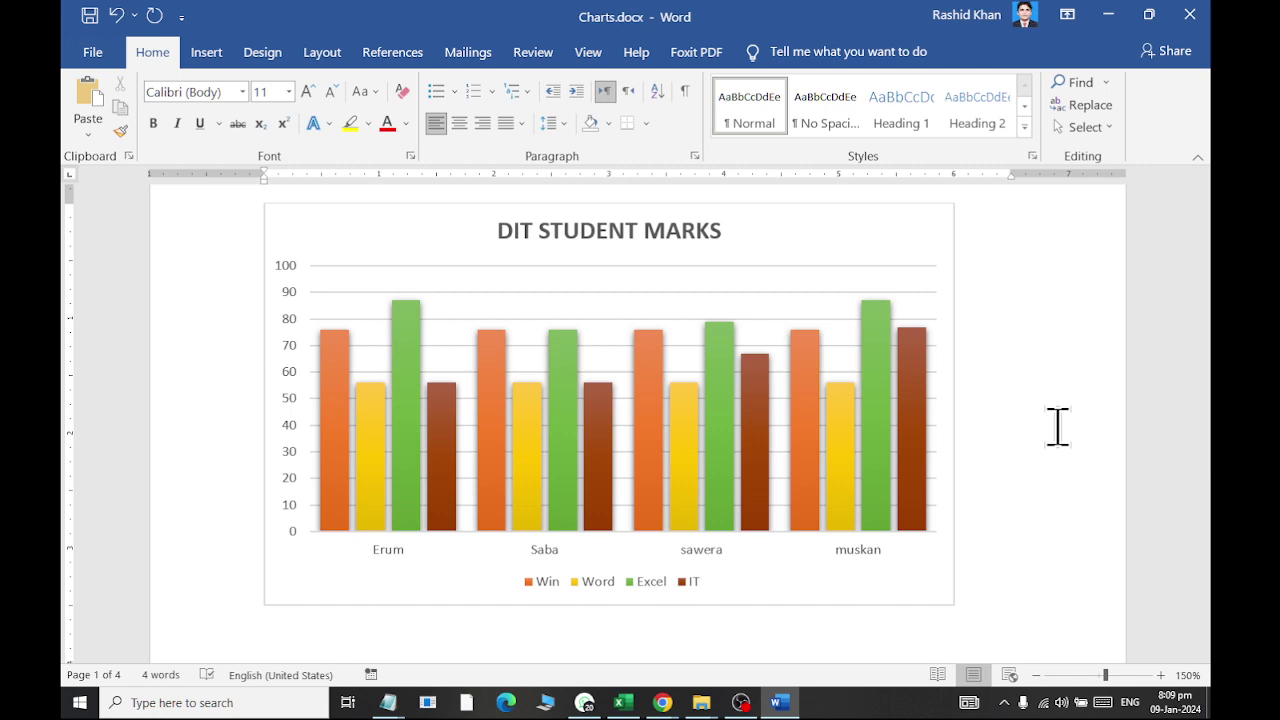
Examine the example charts in the document: the student marks column chart, the Monthly Expense pie and the 3-D Party Budget pie
scroll(1057, 427, down, 6)
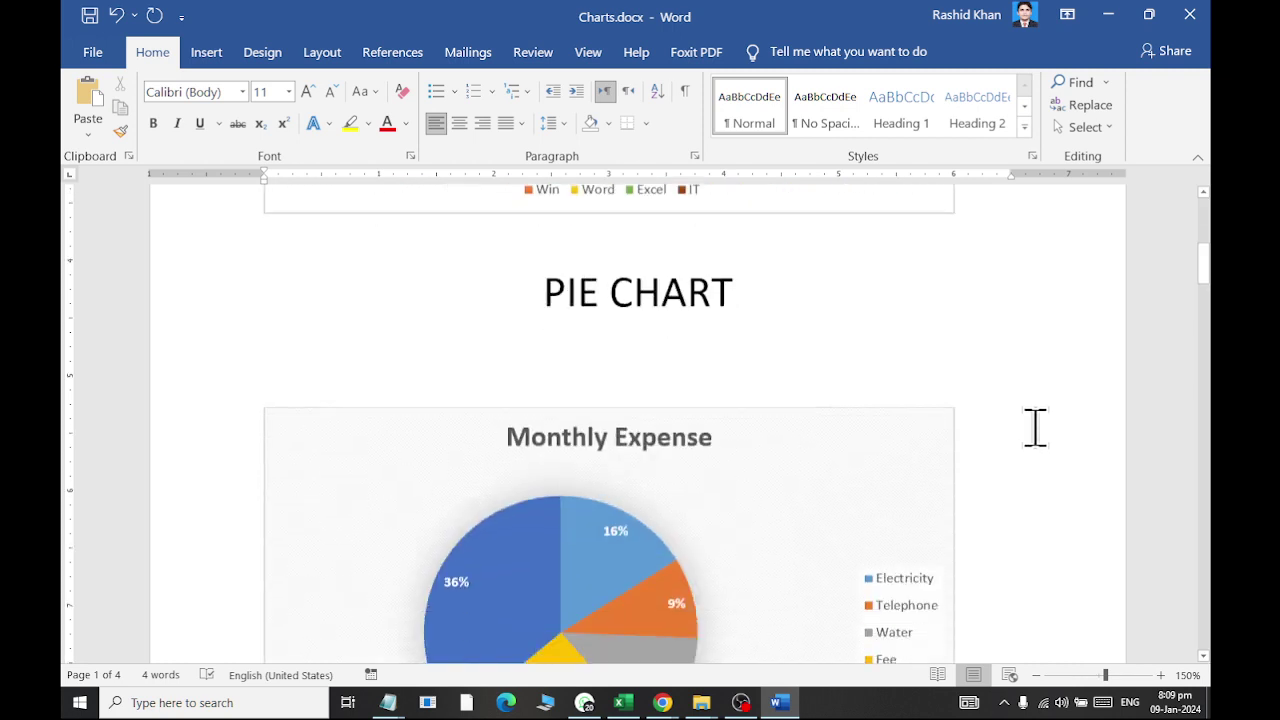
scroll(1038, 452, up, 1)
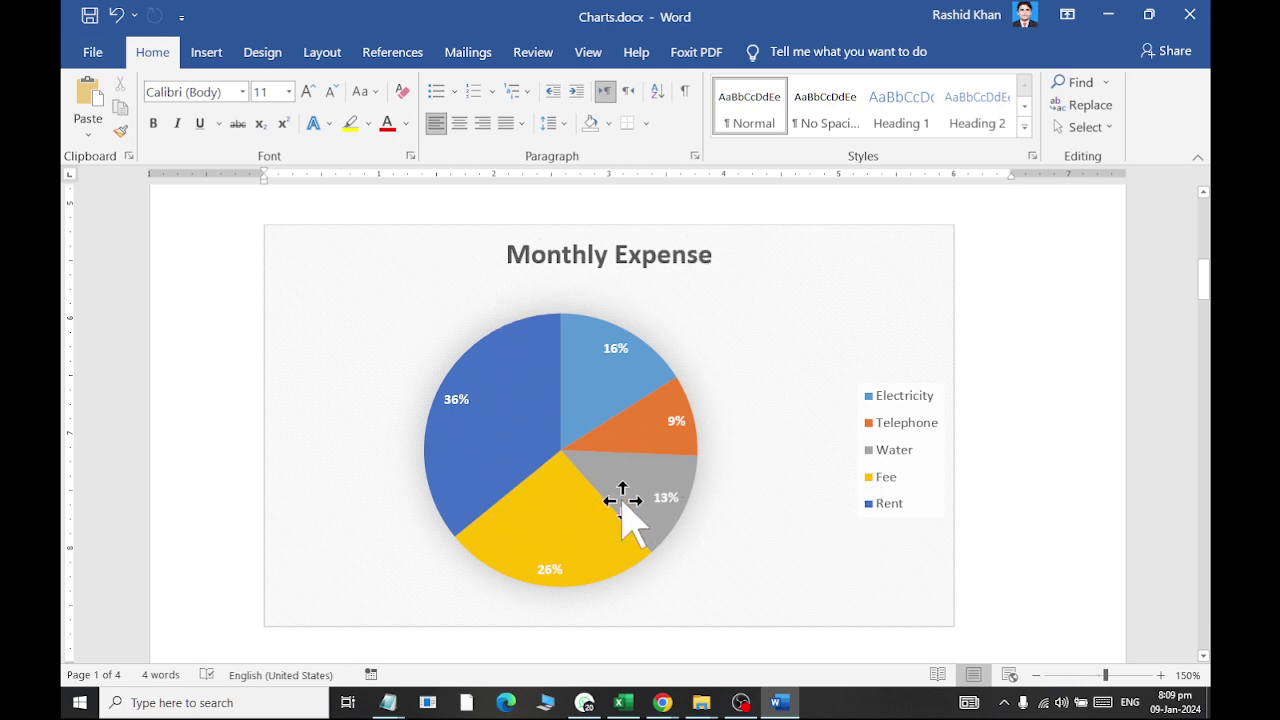
mouse_move(438, 413)
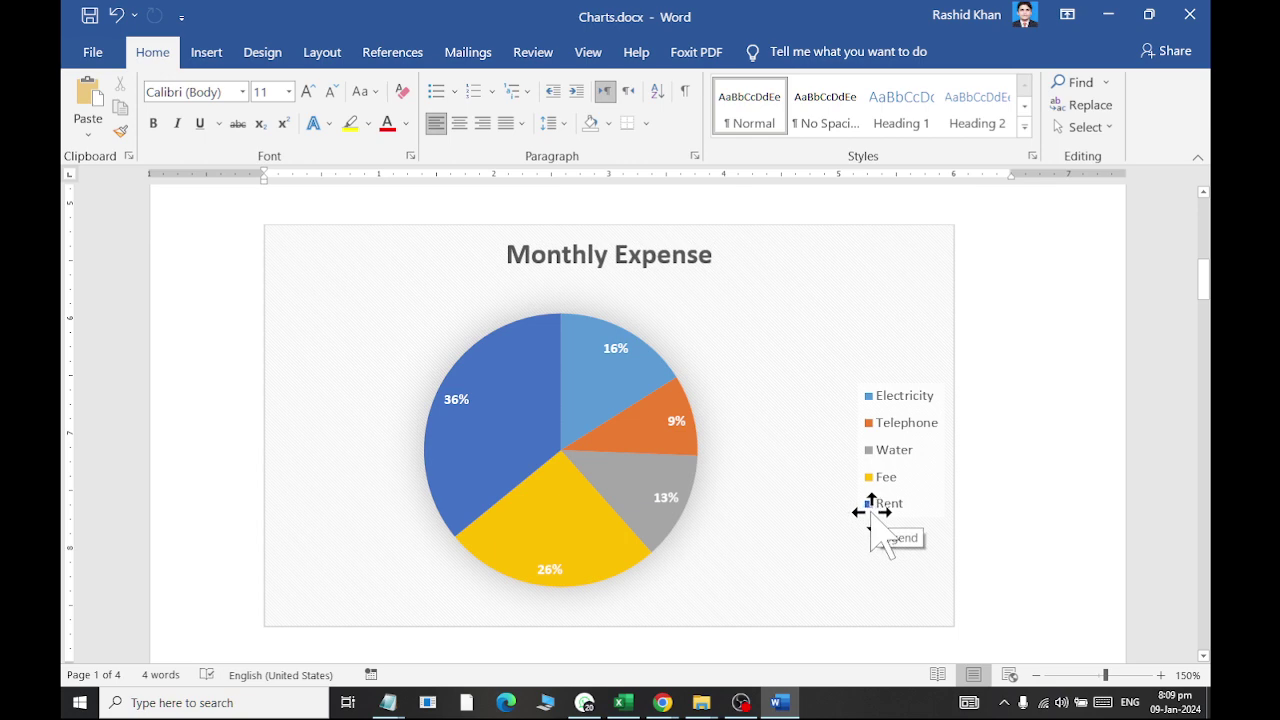
mouse_move(581, 530)
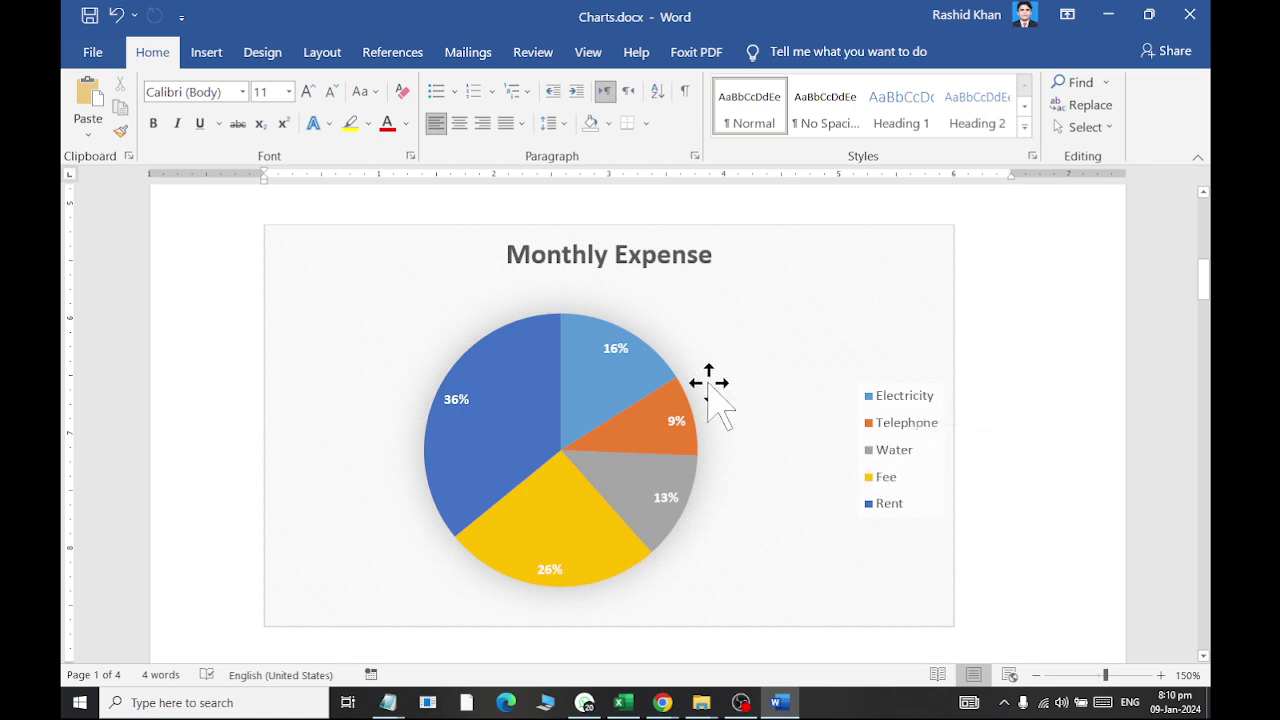
mouse_move(594, 348)
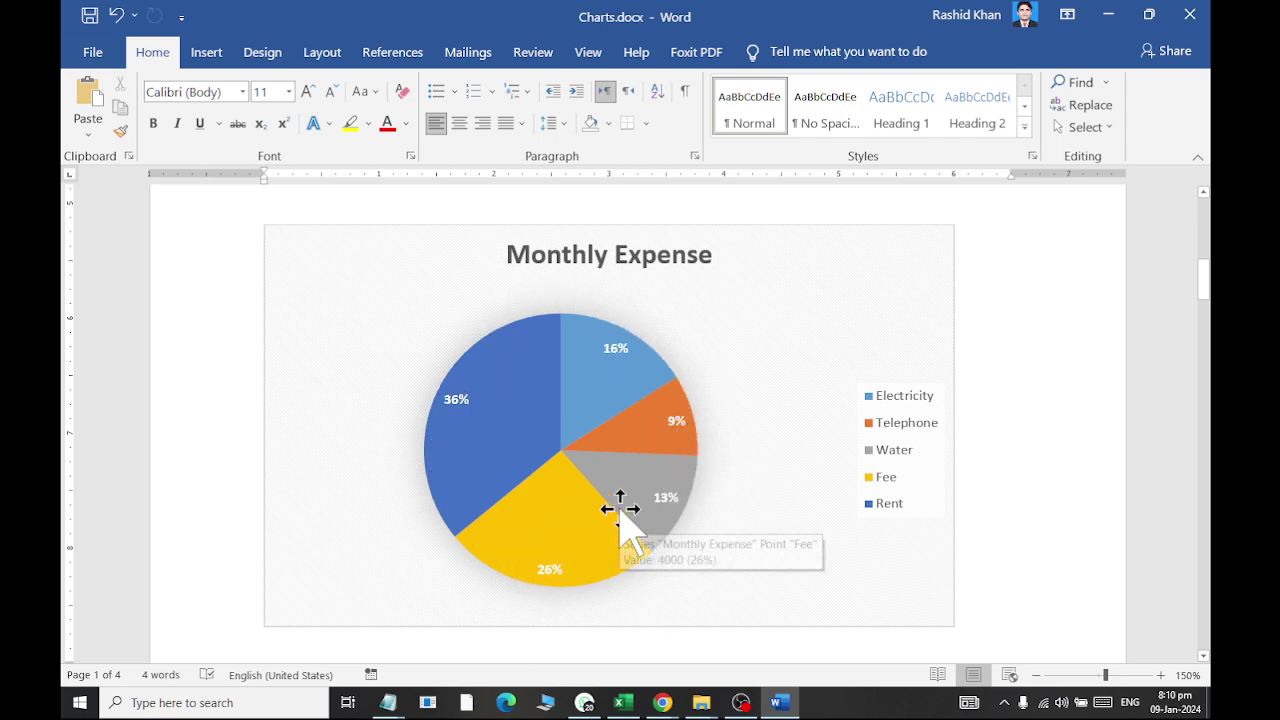
scroll(626, 457, down, 5)
scroll(649, 407, down, 10)
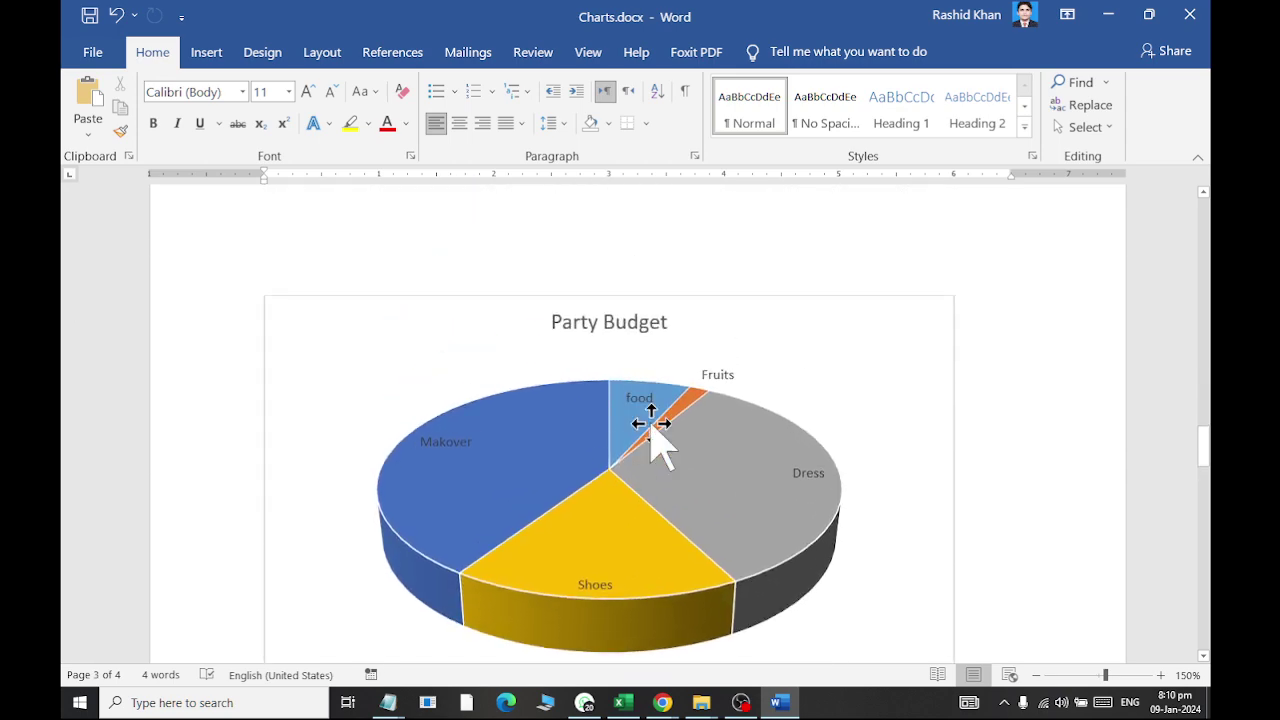
scroll(651, 423, down, 1)
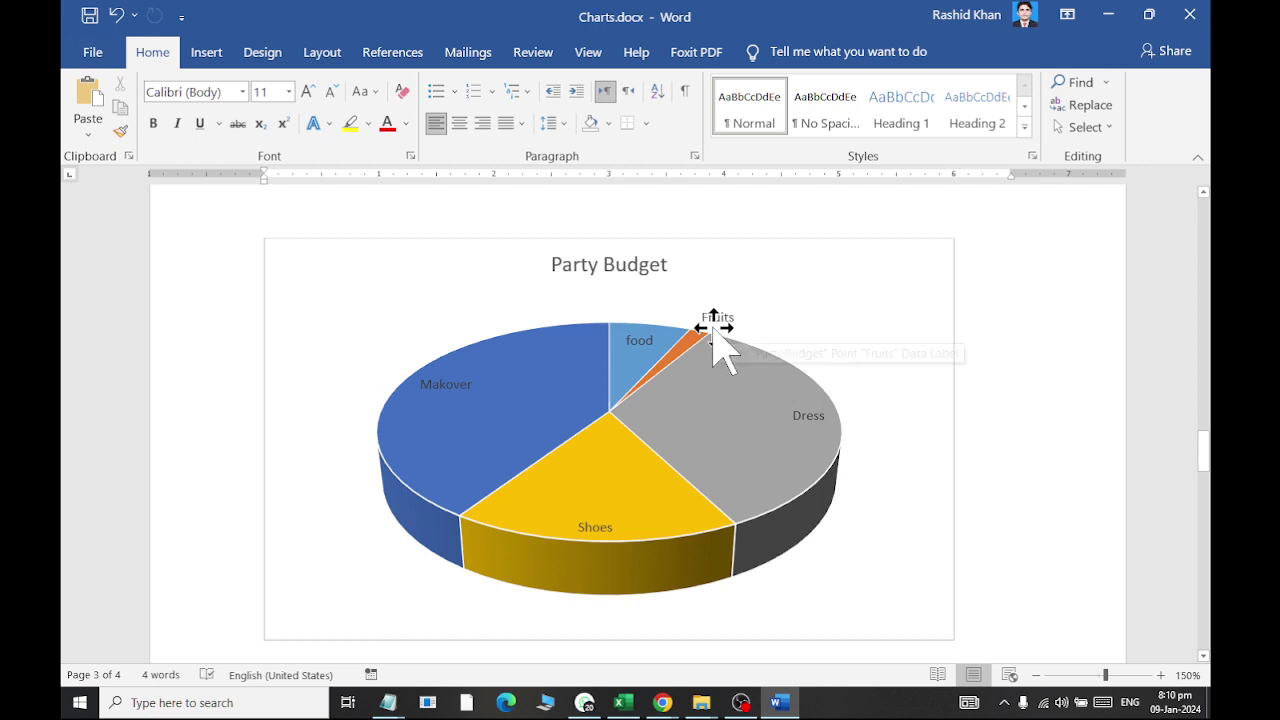
scroll(713, 340, down, 10)
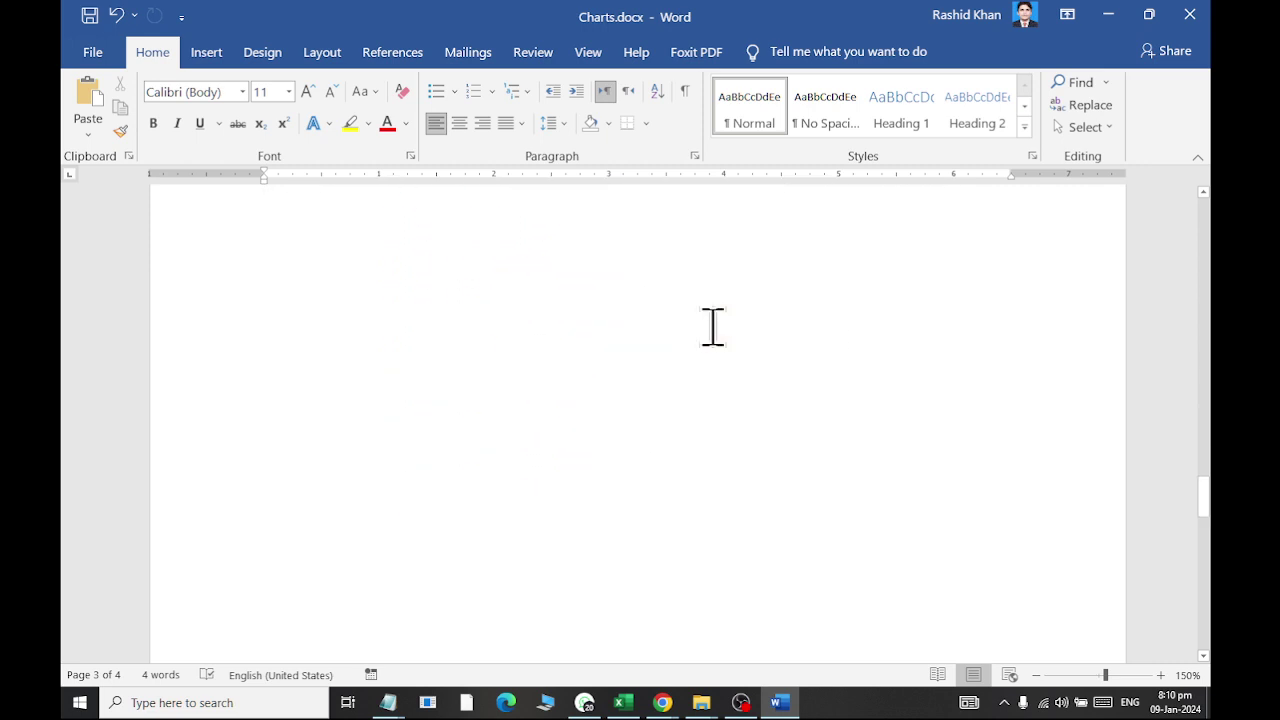
scroll(713, 340, down, 10)
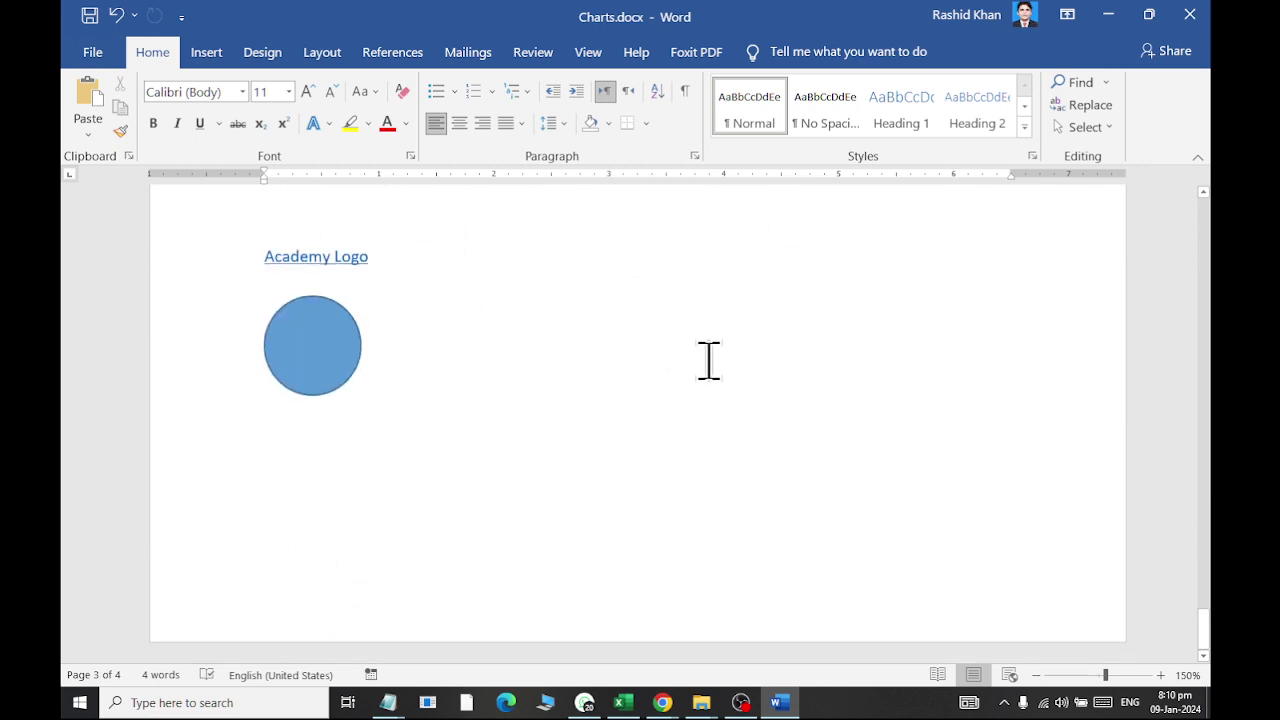
scroll(706, 358, up, 15)
scroll(701, 357, up, 10)
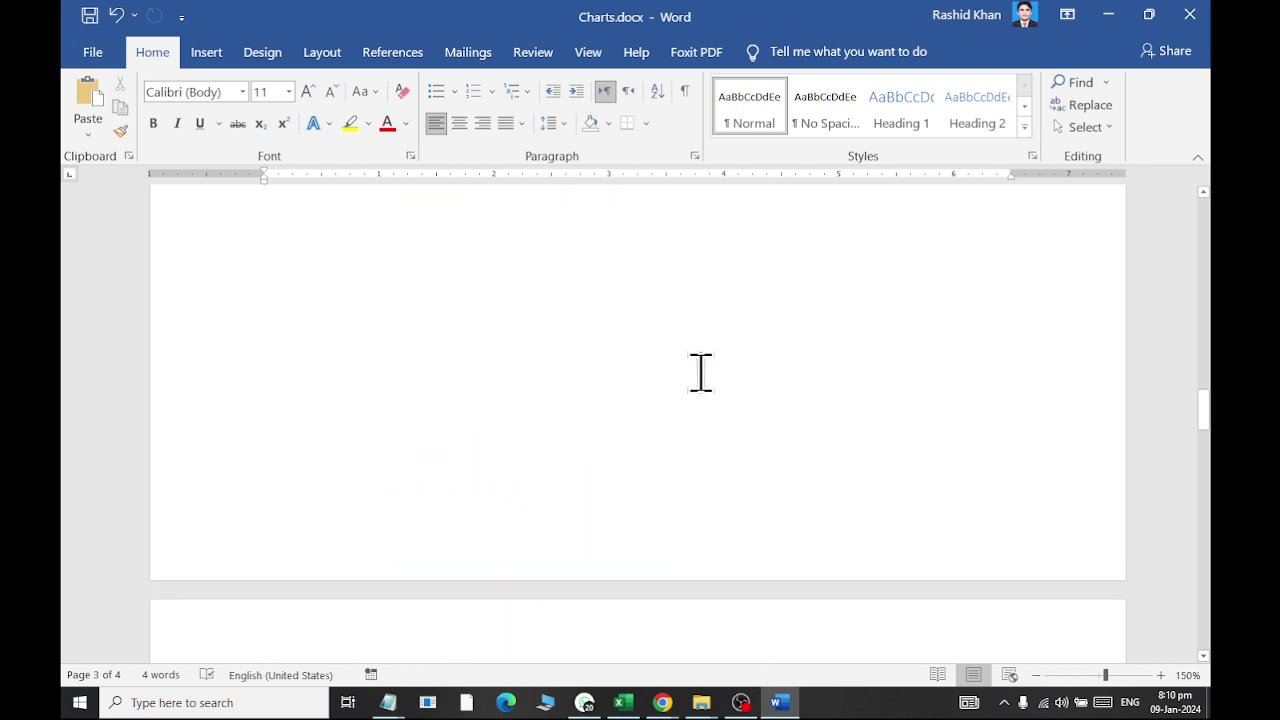
scroll(689, 364, up, 10)
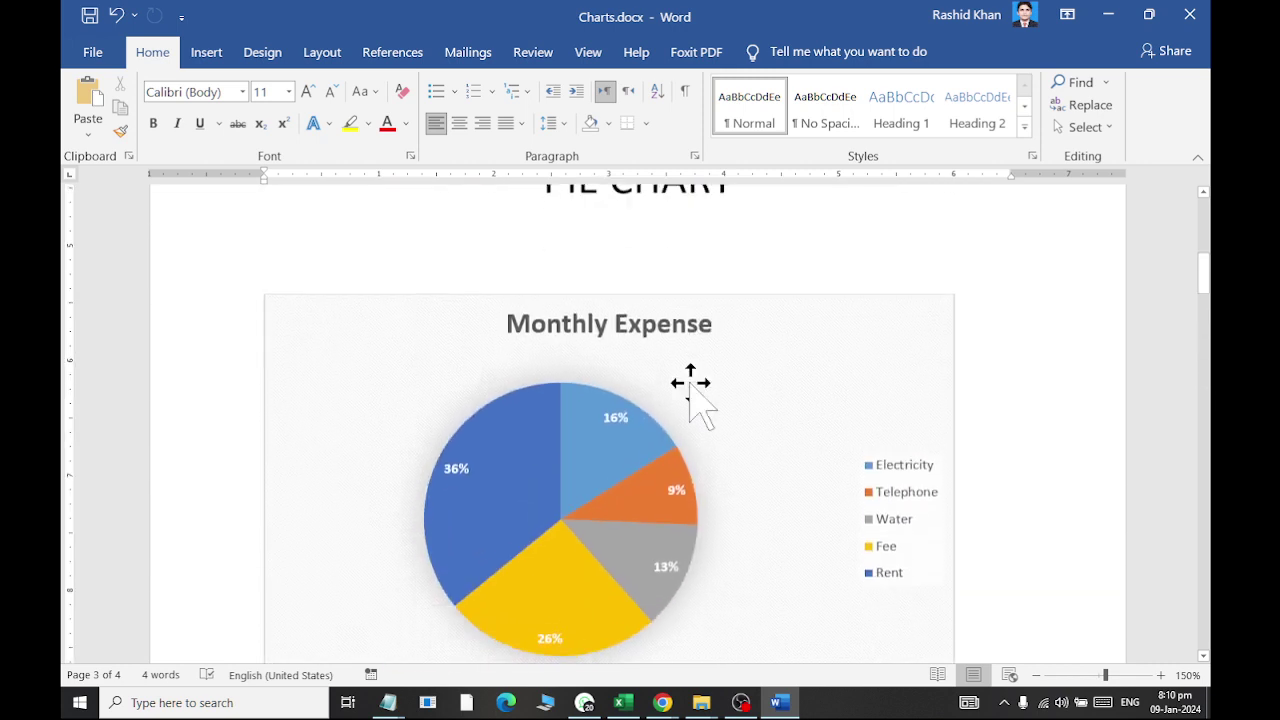
scroll(689, 380, down, 5)
scroll(686, 388, down, 15)
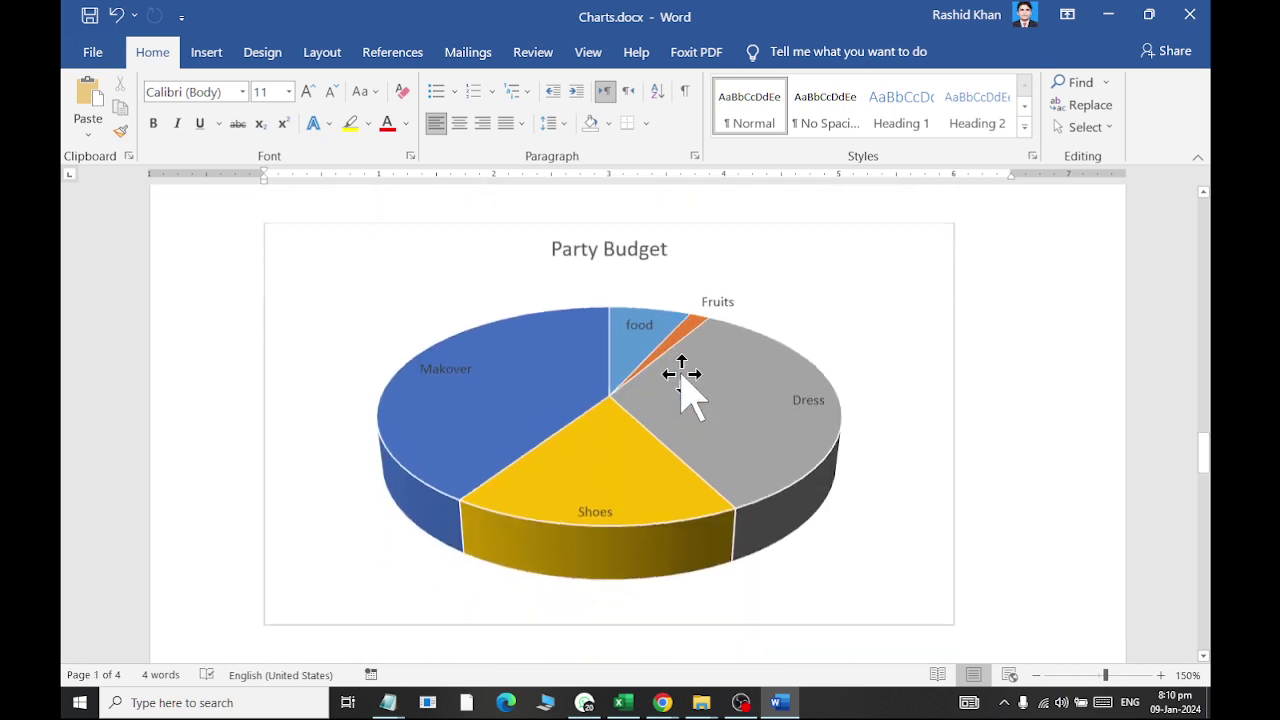
Insert a standard 2-D pie chart on the blank line below the Party Budget chart
click(626, 340)
scroll(624, 345, up, 1)
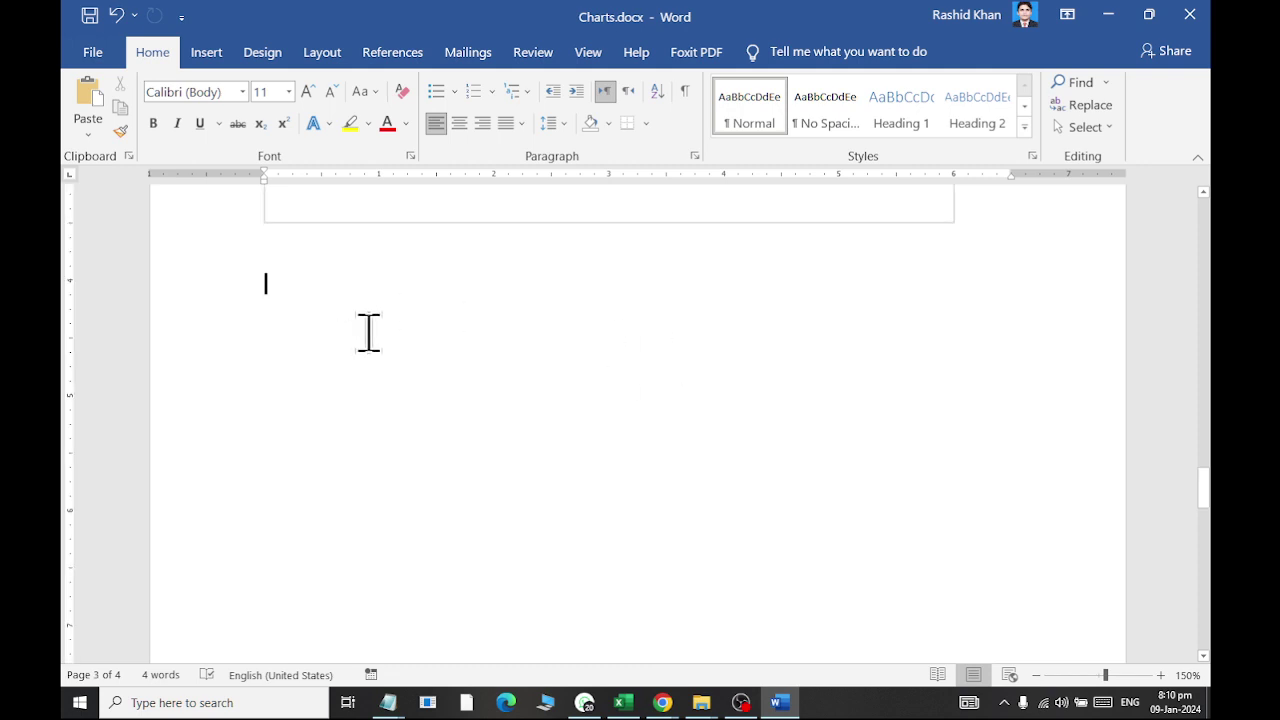
click(208, 55)
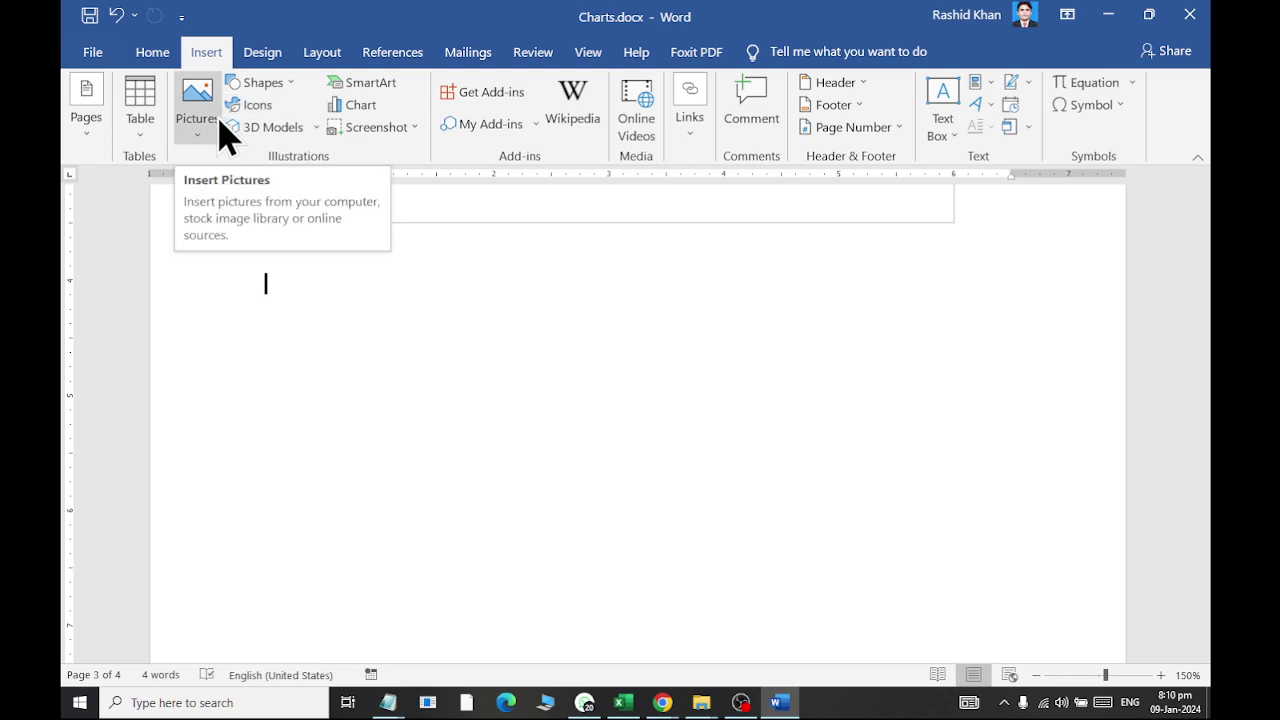
click(370, 106)
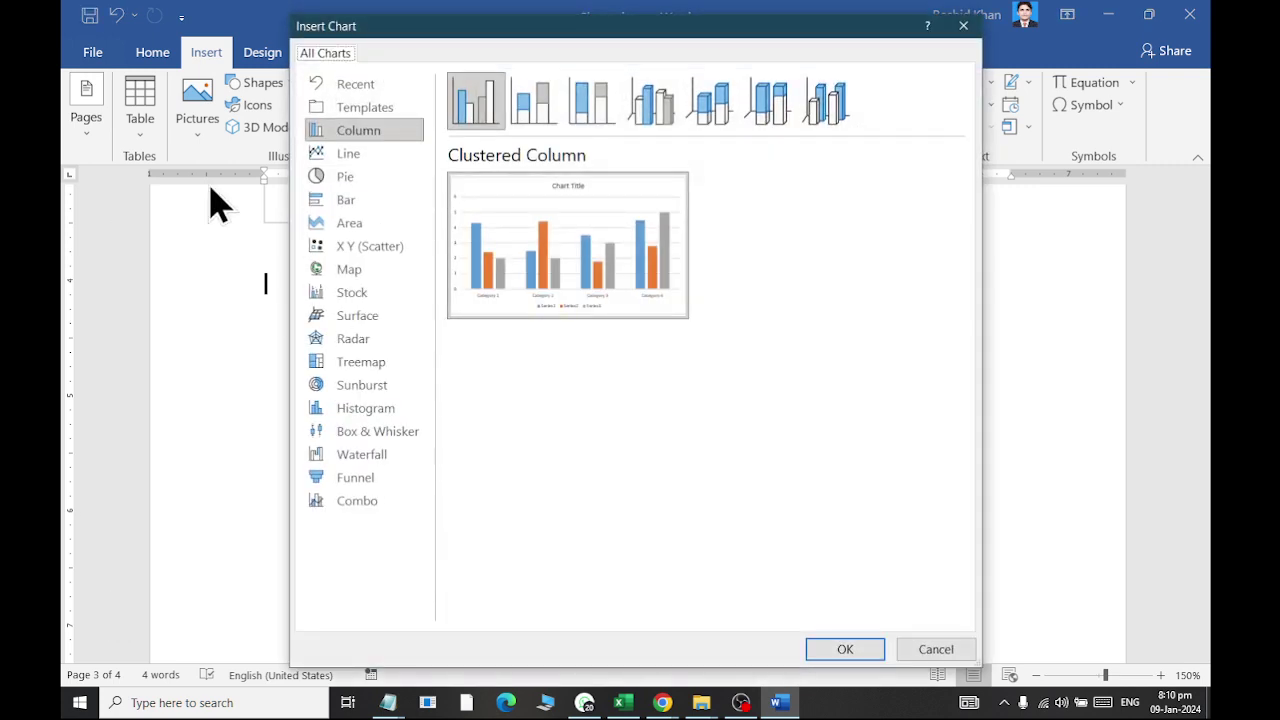
click(345, 177)
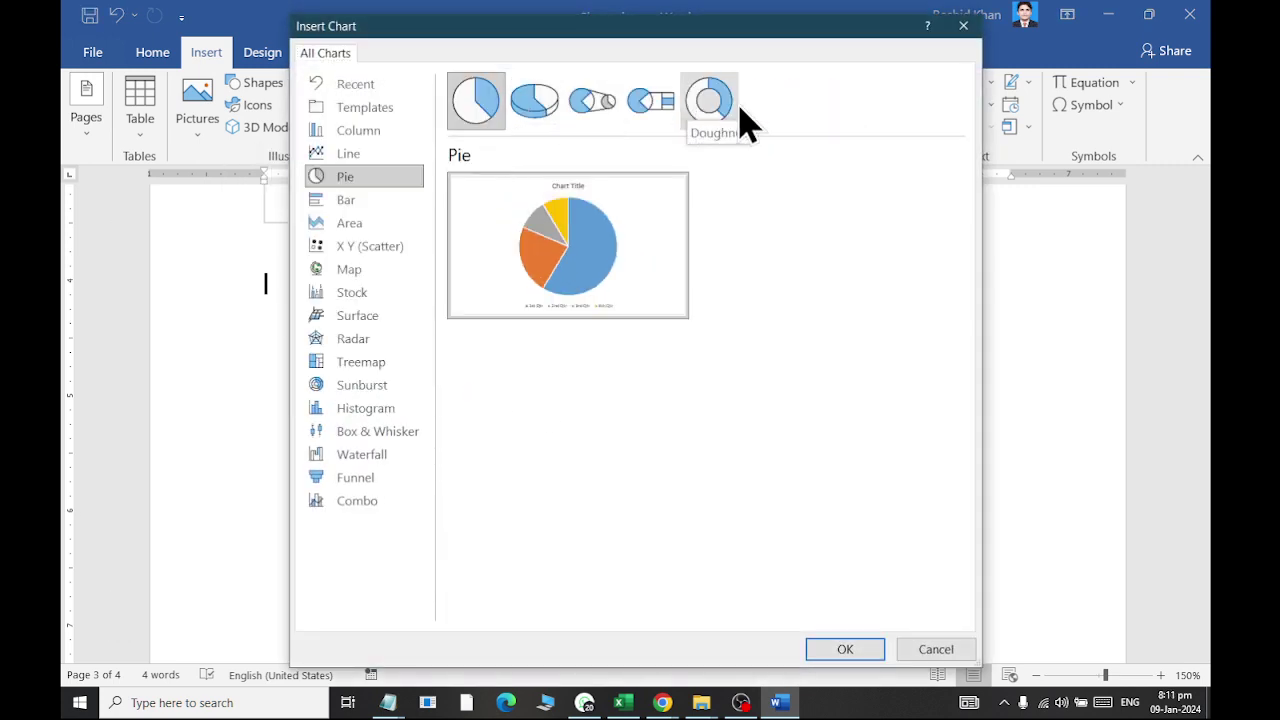
click(845, 650)
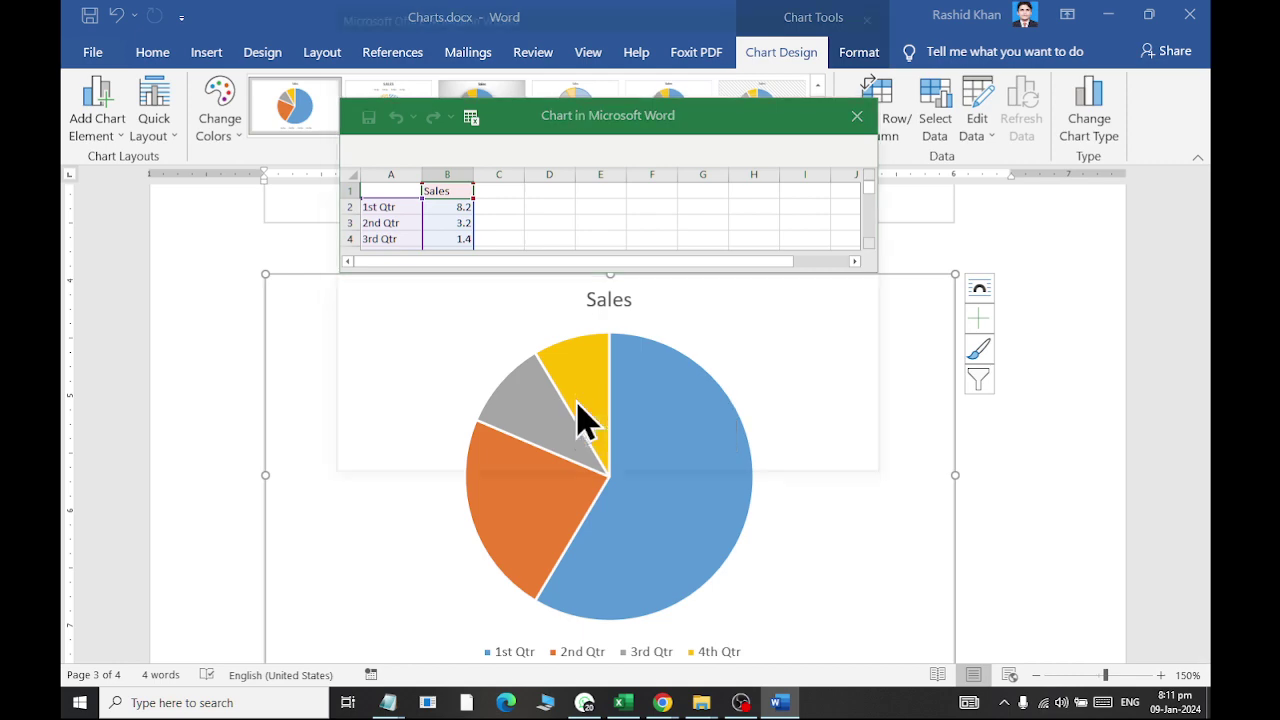
Replace the Sales series heading in cell B1 of the chart data with the student's name
click(864, 464)
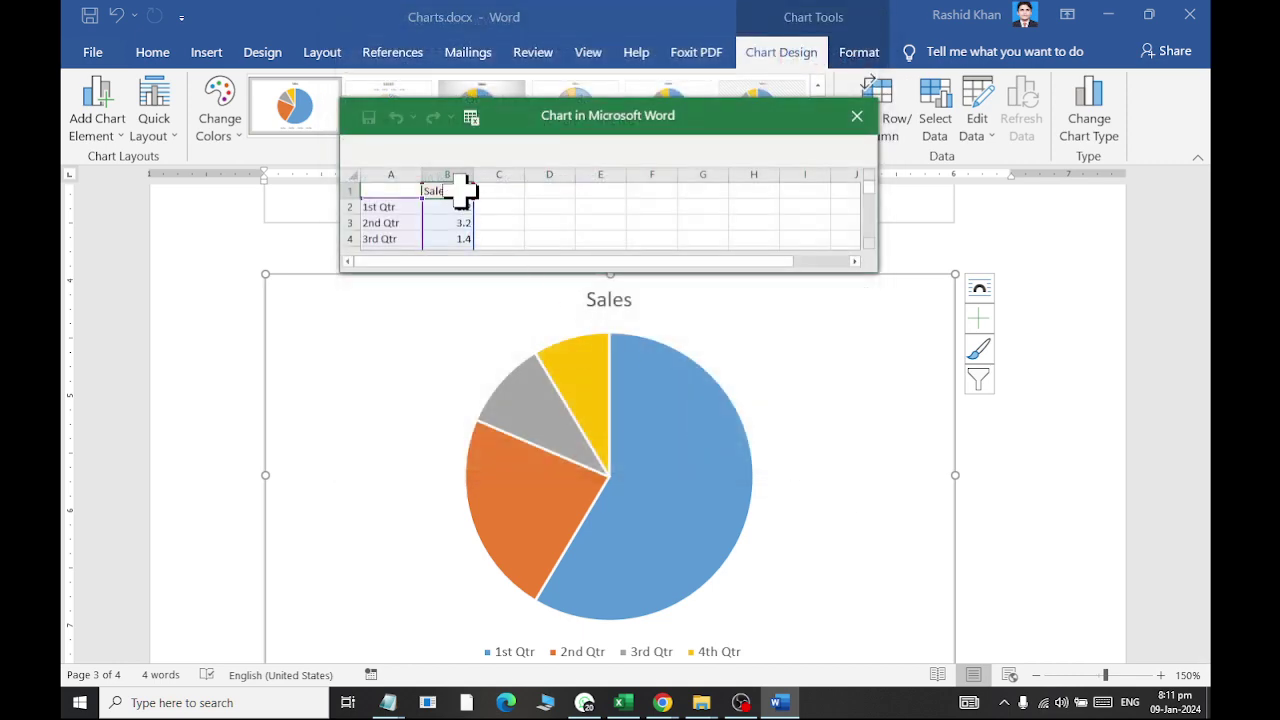
text(Kazim)
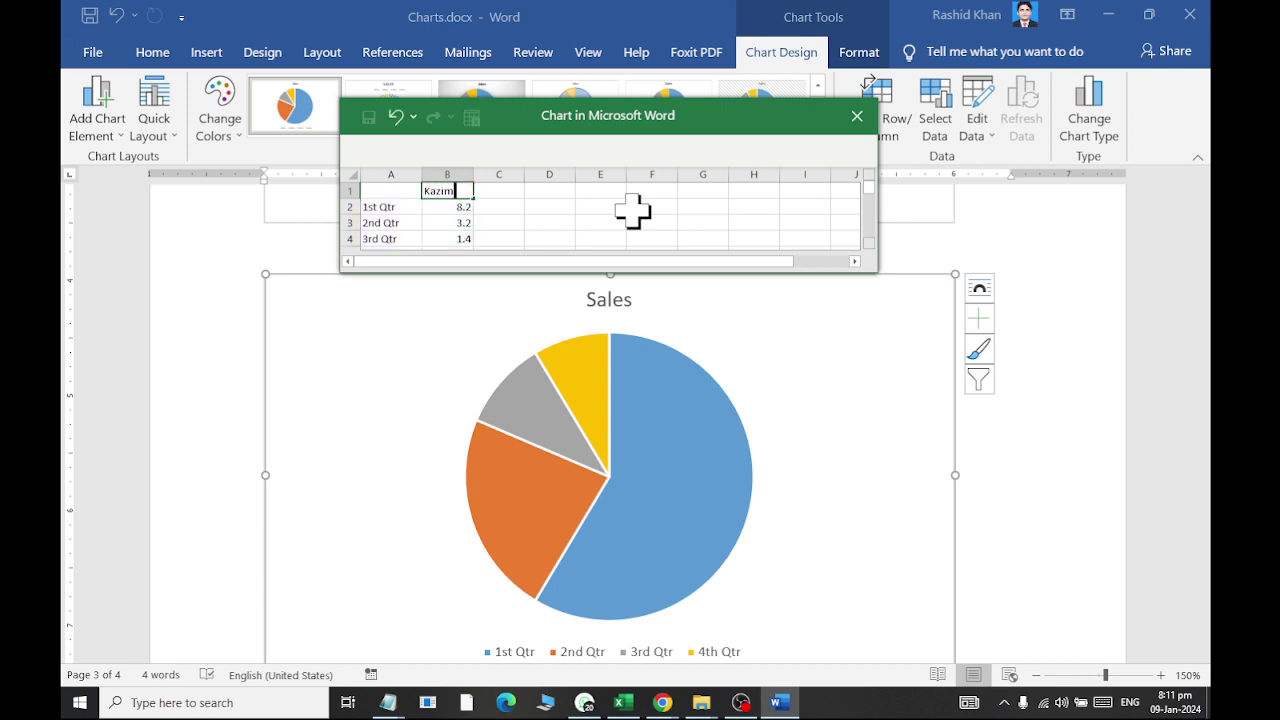
key(Return)
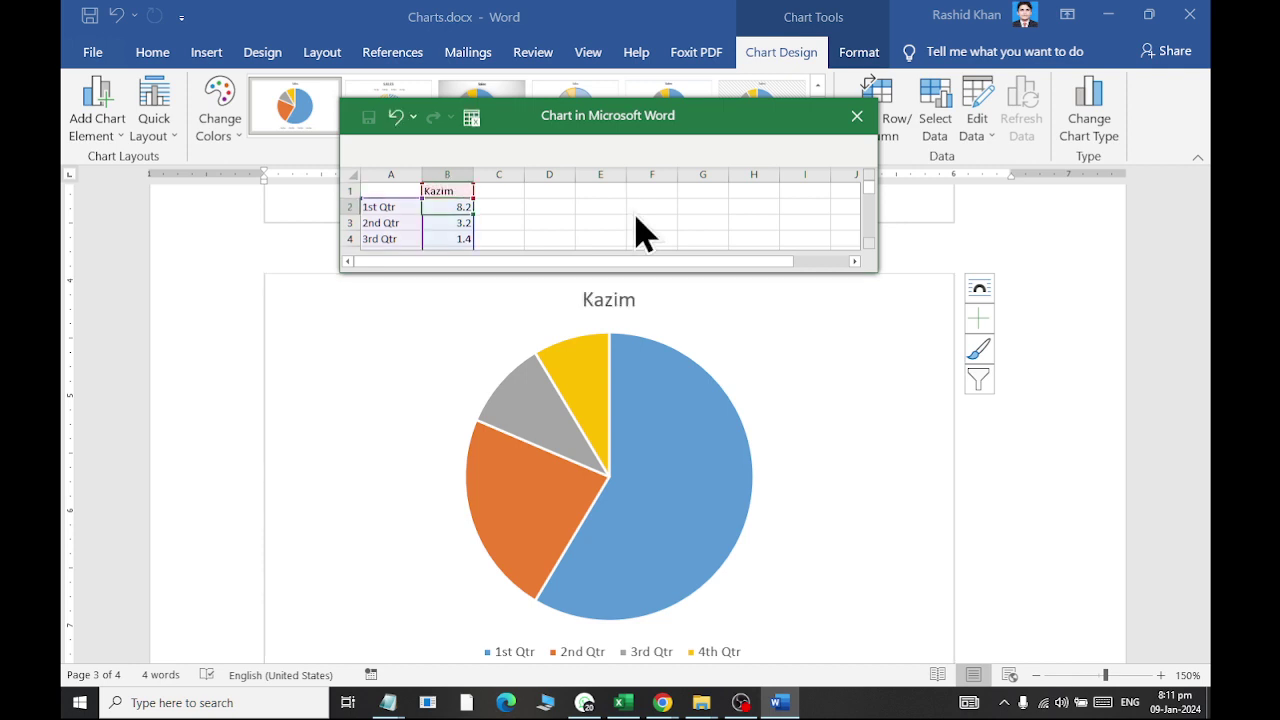
Label the first two categories in the chart data English and Math
key(Left)
text(En)
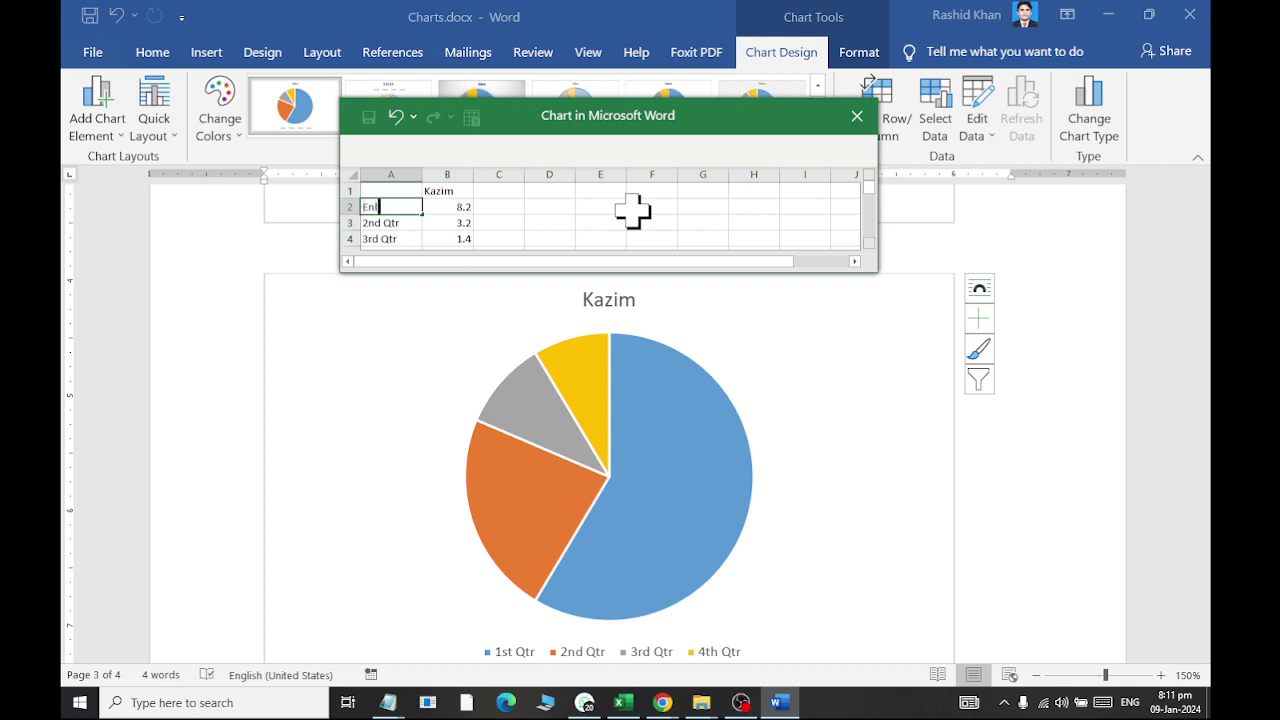
text(glish)
key(Return)
text(Math)
key(Return)
text(Sci)
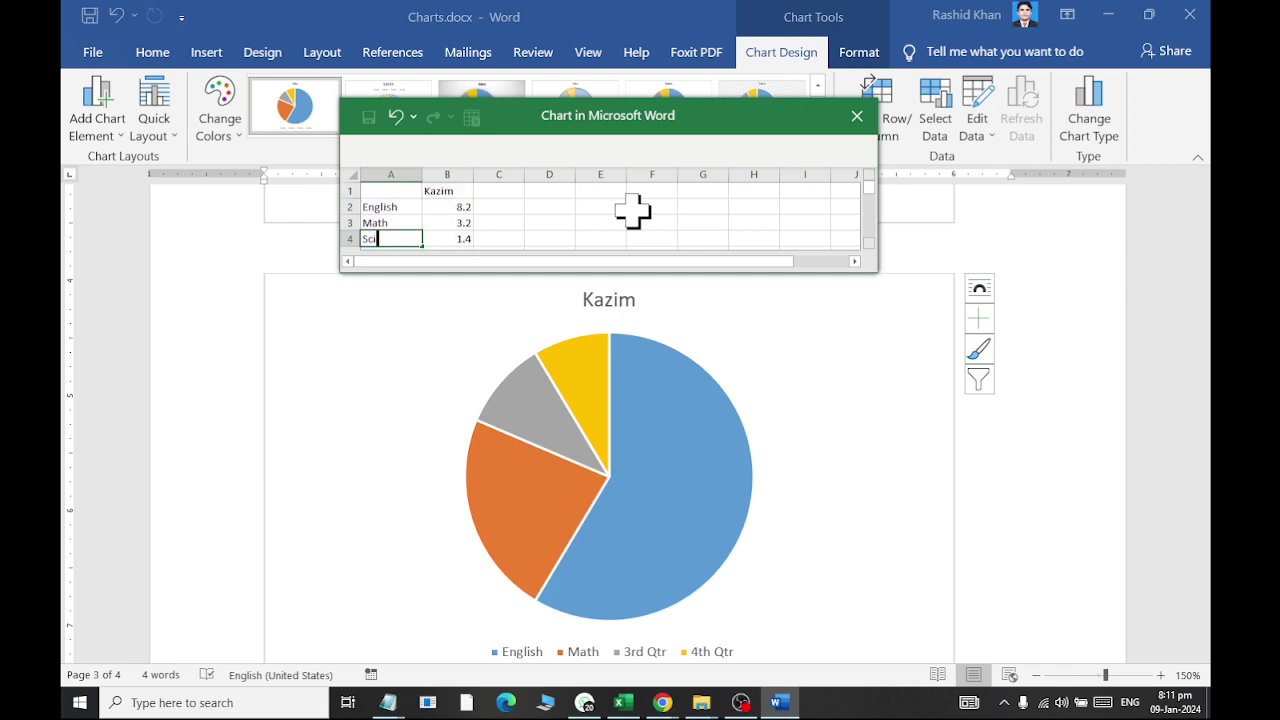
text(ence)
key(Return)
text(Bil)
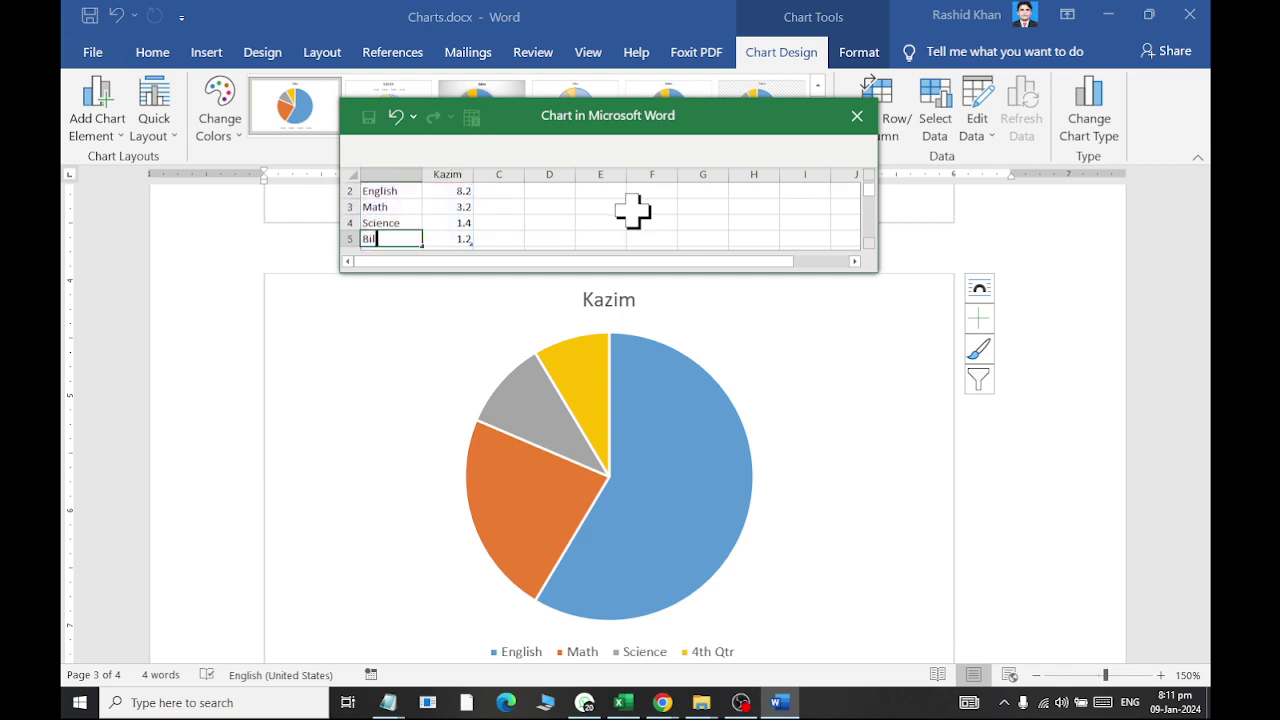
Label the third and fourth categories Biology and Chemistry, and add Physics as a fifth category in row 6
key(Up)
text(Bil)
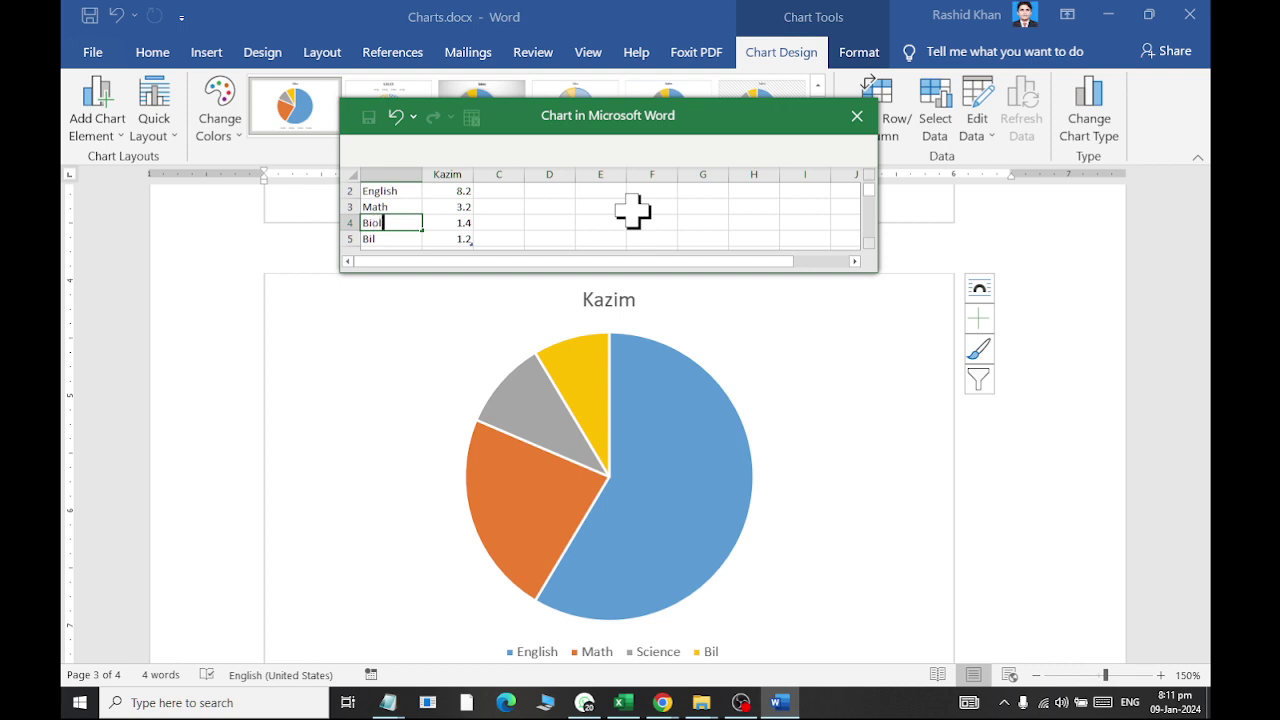
key(Return)
text(Chemis)
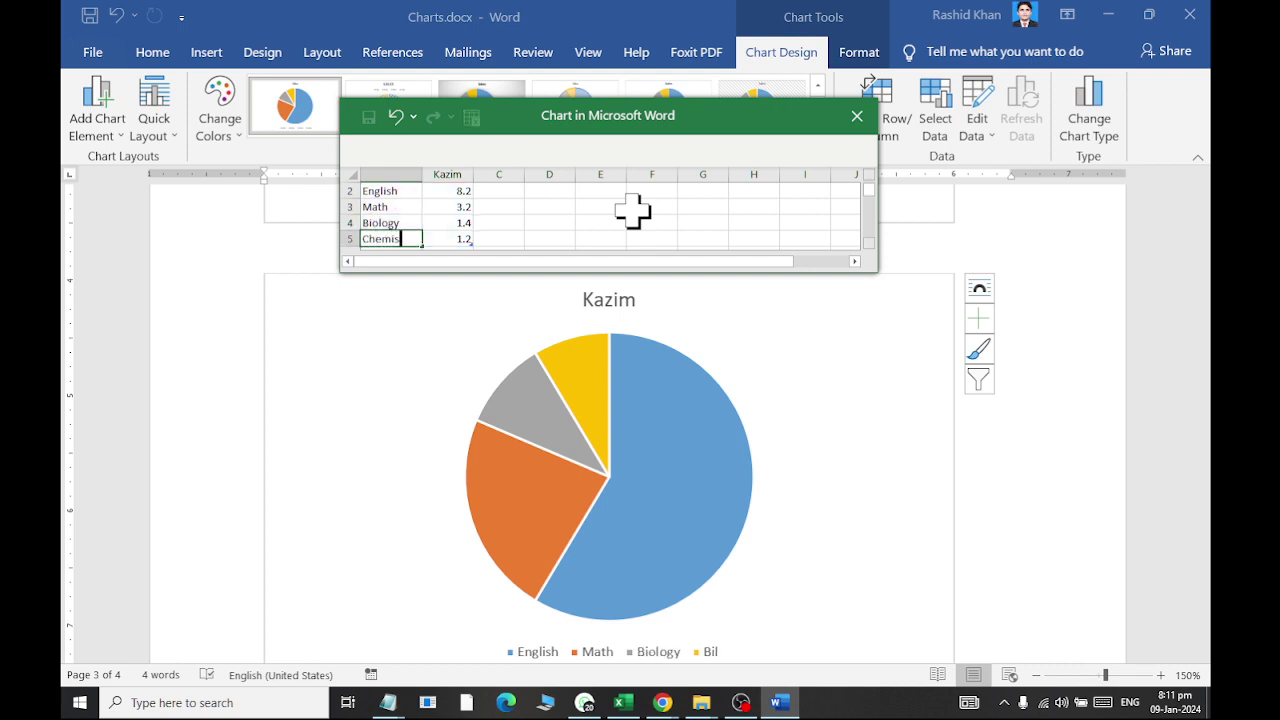
text(try)
key(Return)
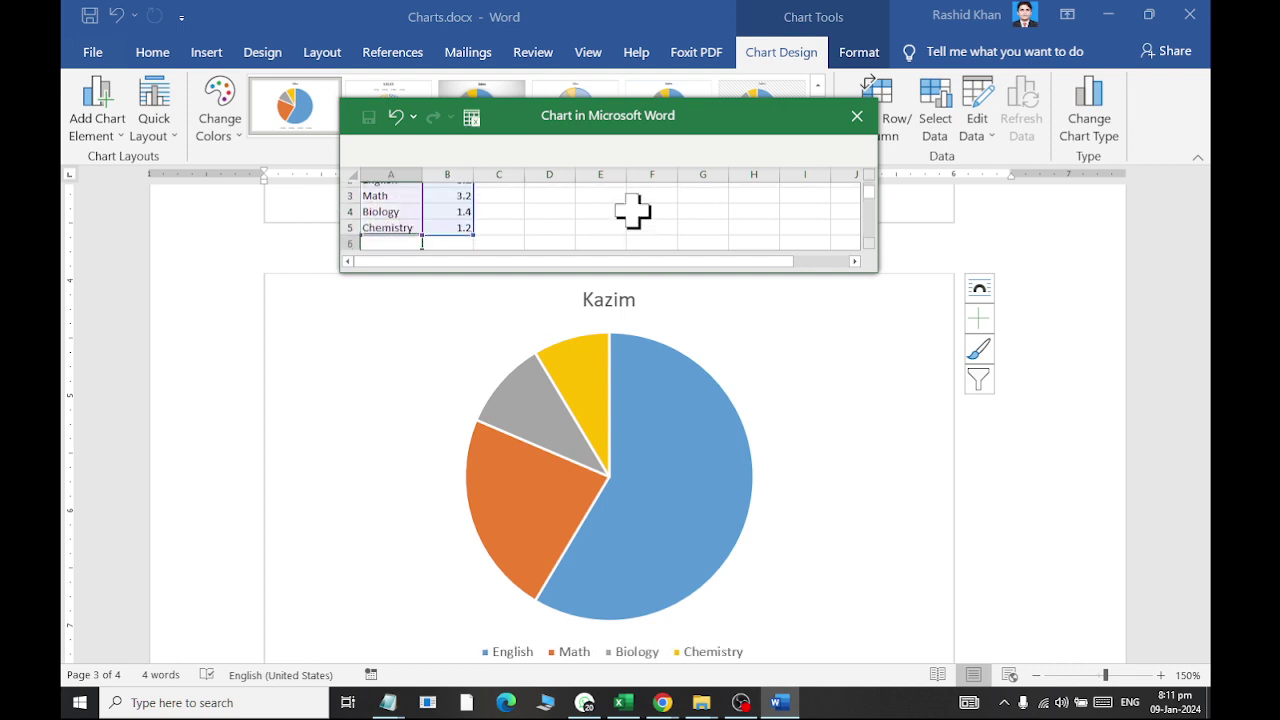
text(Physics)
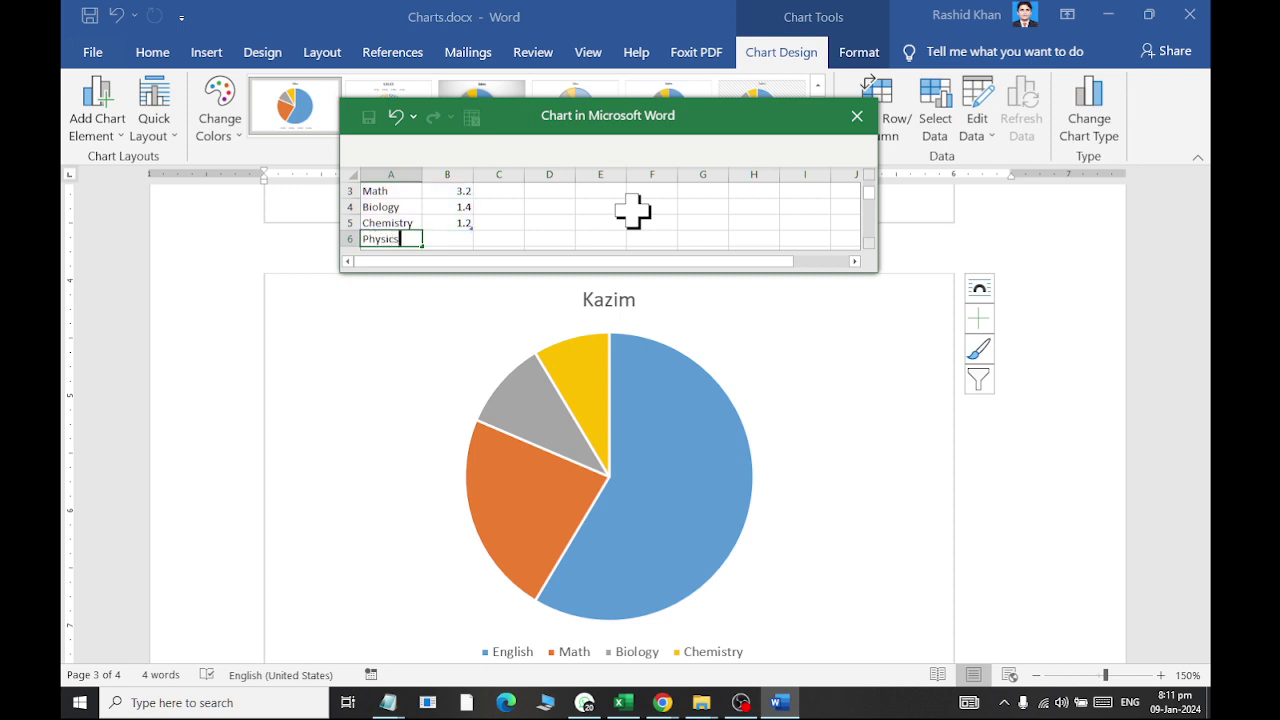
key(Return)
Enter the marks 88 for English and 92 for Math in column B of the chart data
key(Up)
key(Up)
key(Up)
key(Up)
key(Up)
key(Up)
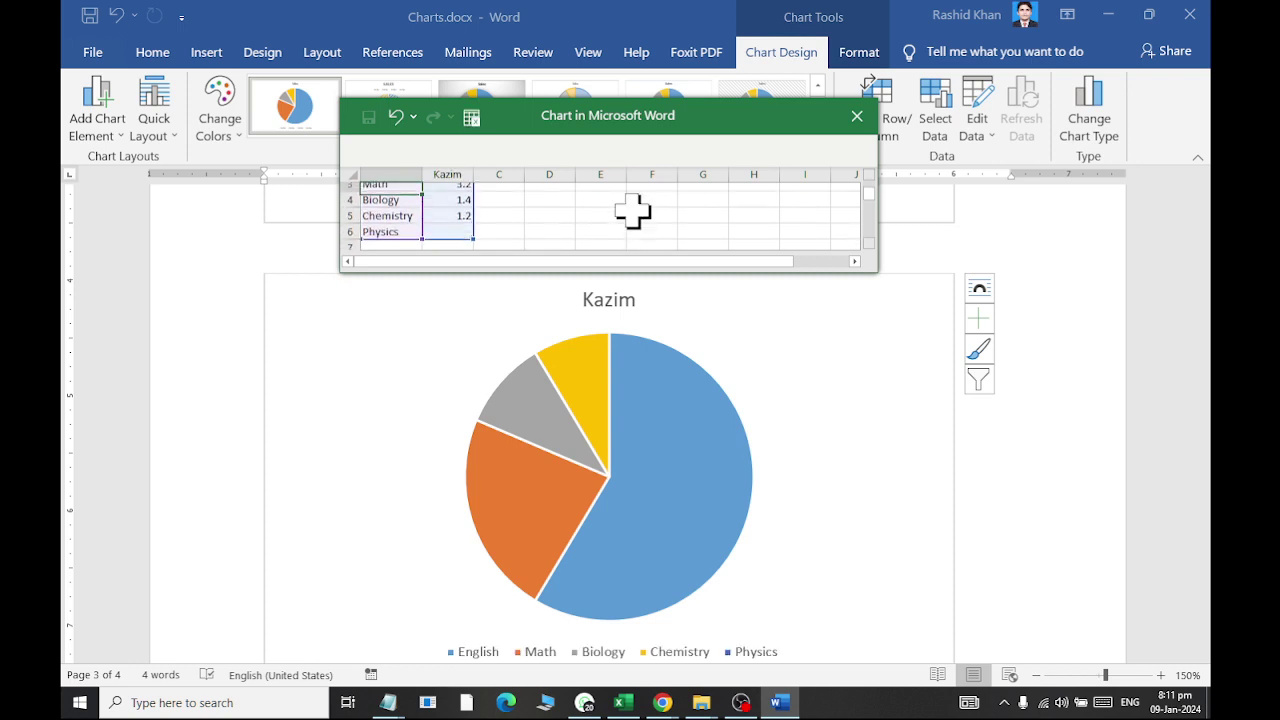
key(Down)
key(Down)
key(Down)
key(Right)
key(Up)
key(Up)
key(Up)
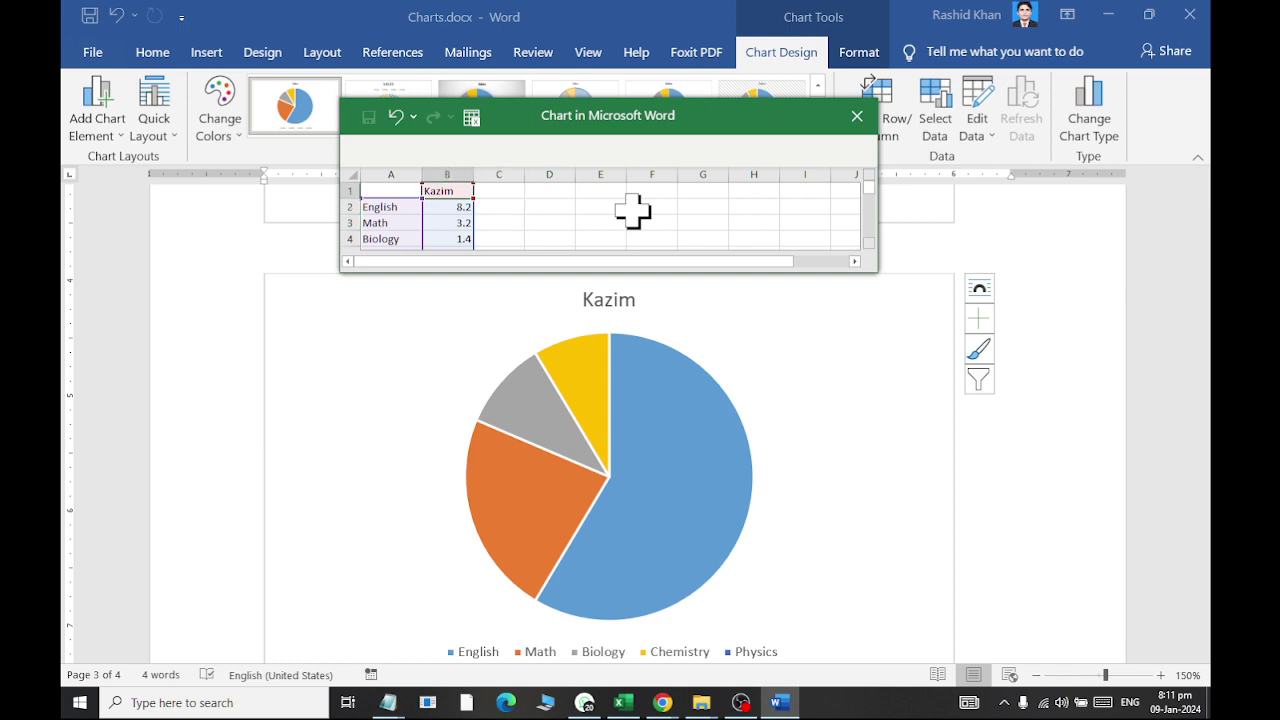
key(Down)
text(88)
key(Return)
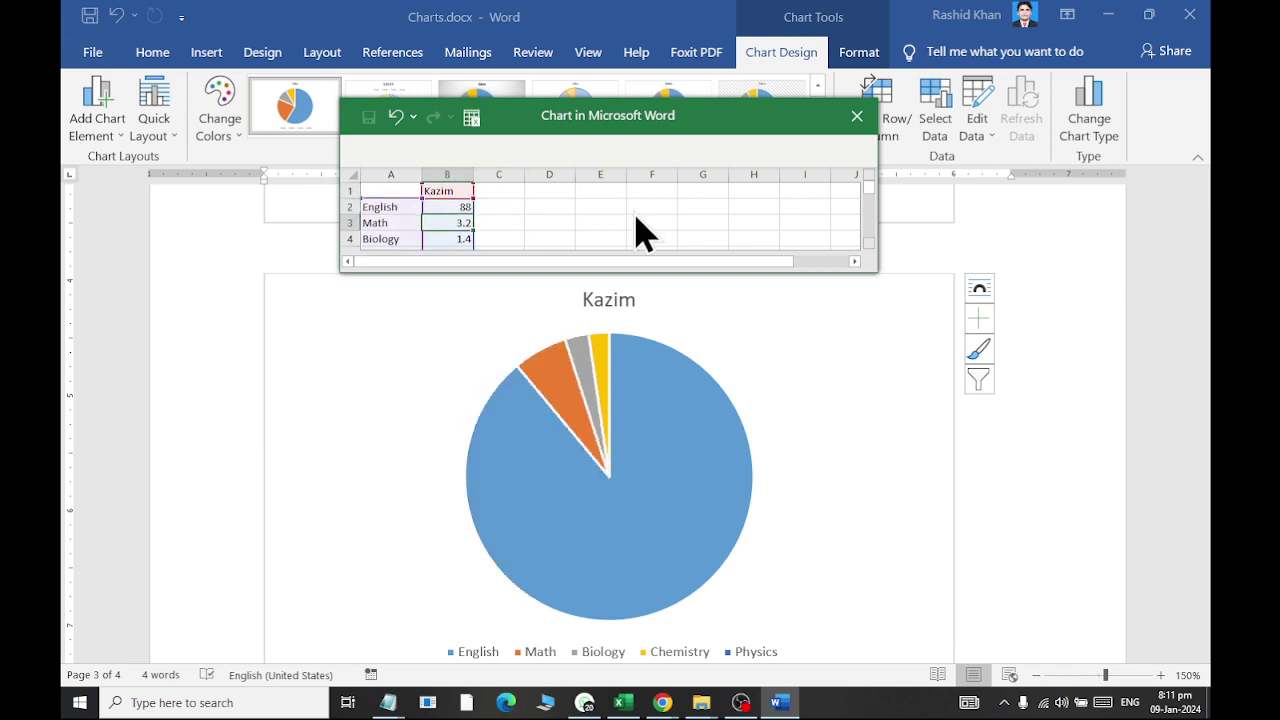
text(92)
key(Return)
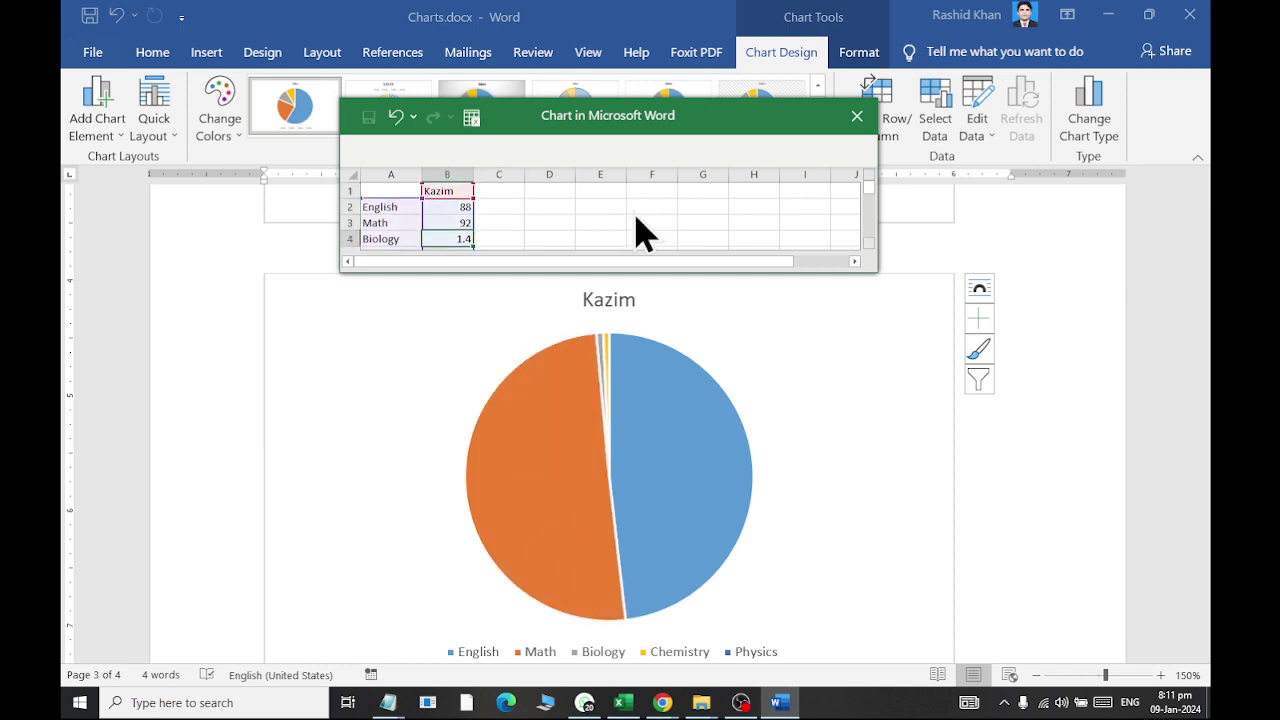
Enter the marks 44 for Biology, 72 for Chemistry and 95 for Physics in the chart data
text(44)
key(Return)
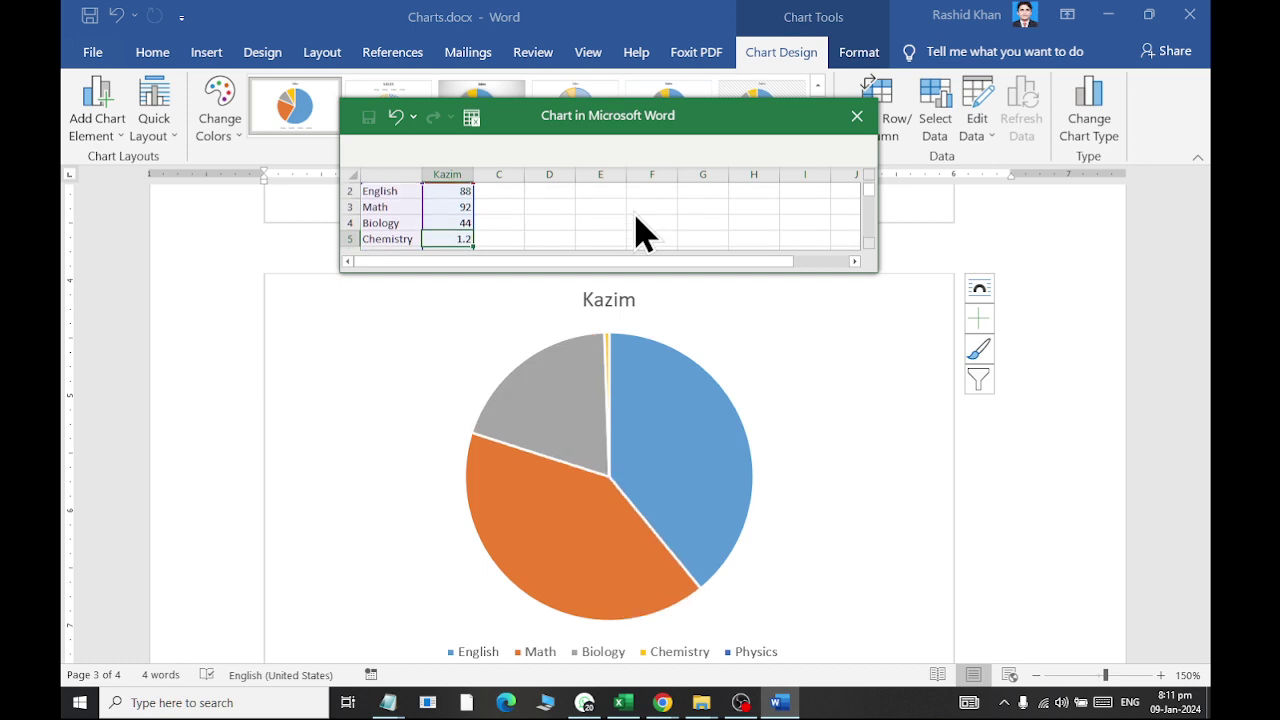
text(72)
key(Return)
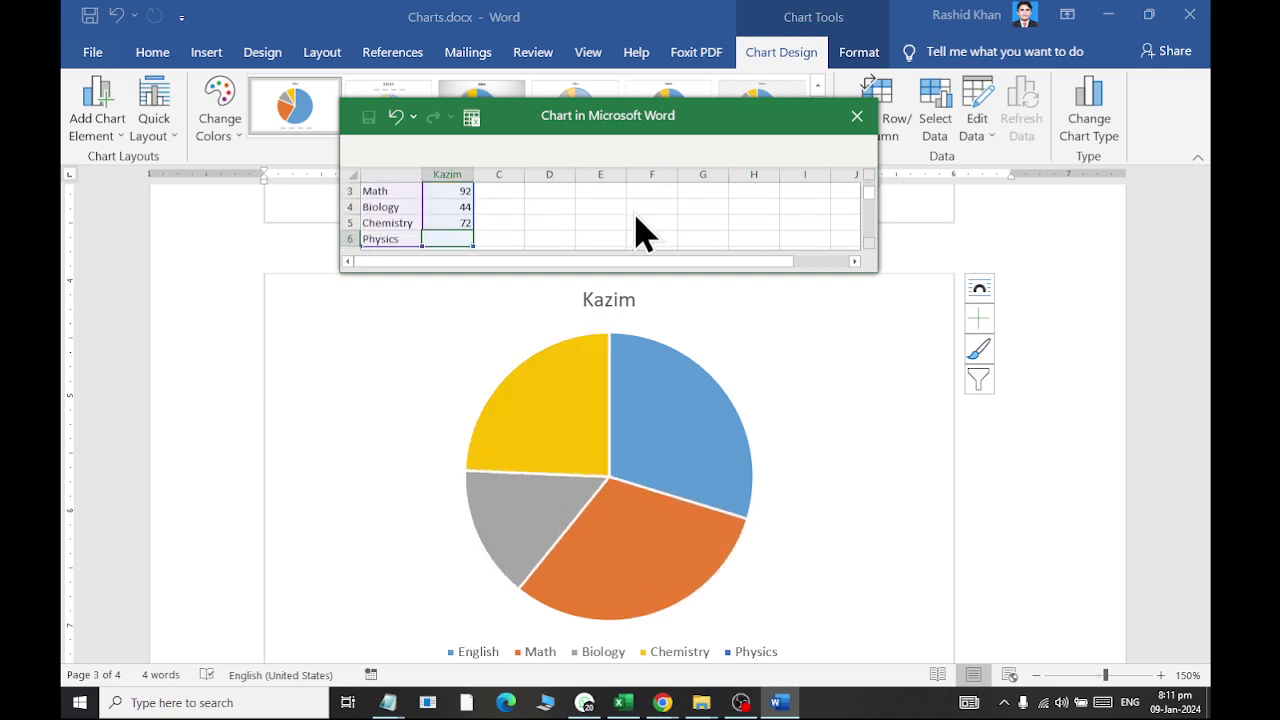
text(22)
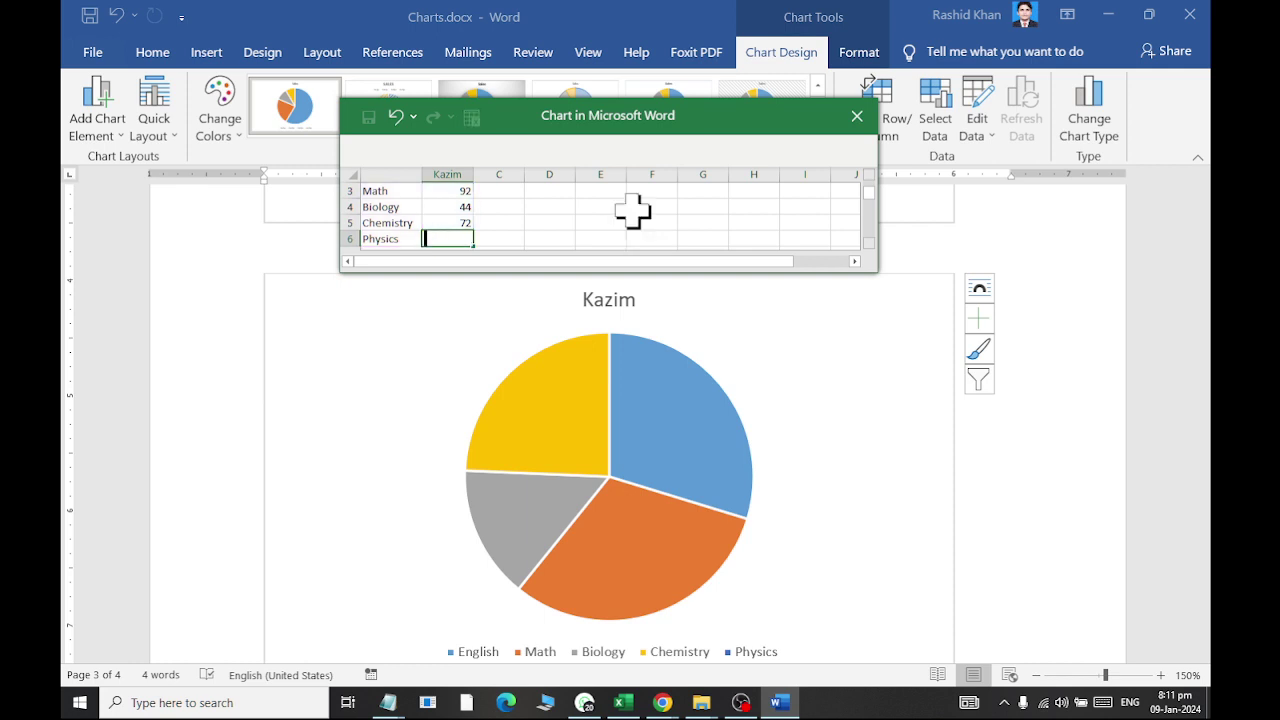
key(Return)
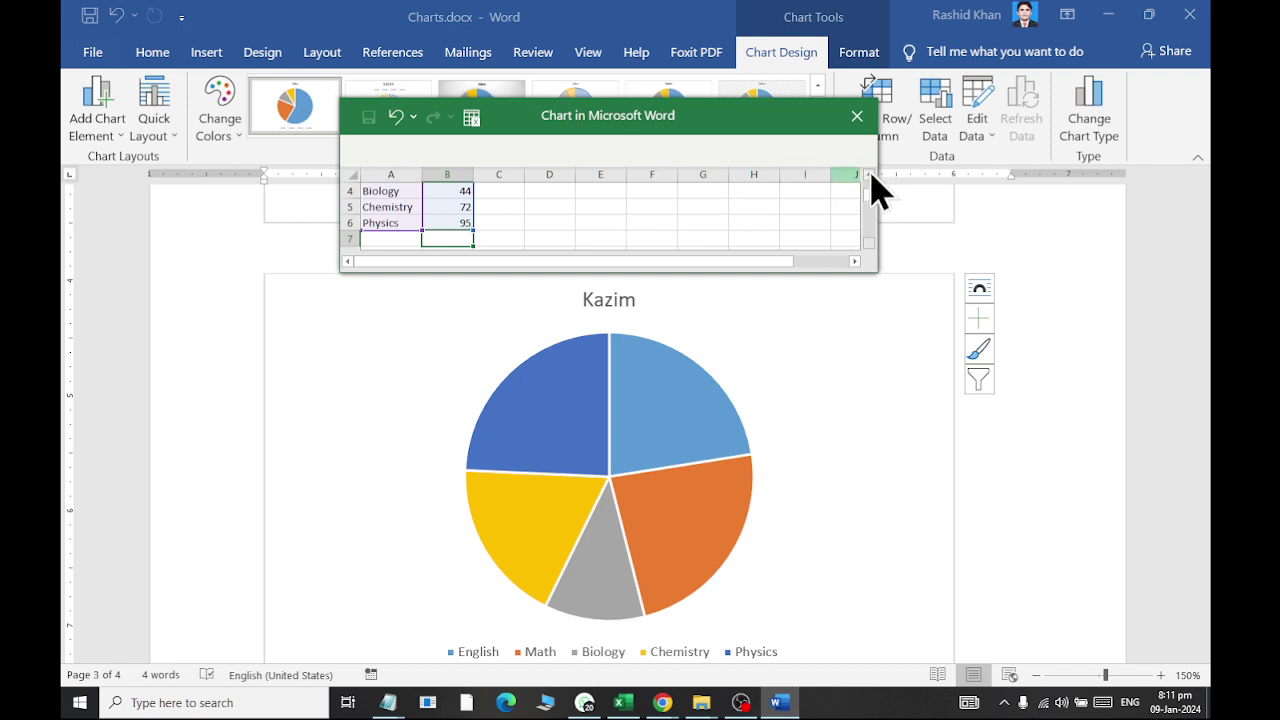
Close the chart data sheet and return to the pie chart in the document
scroll(405, 210, up, 3)
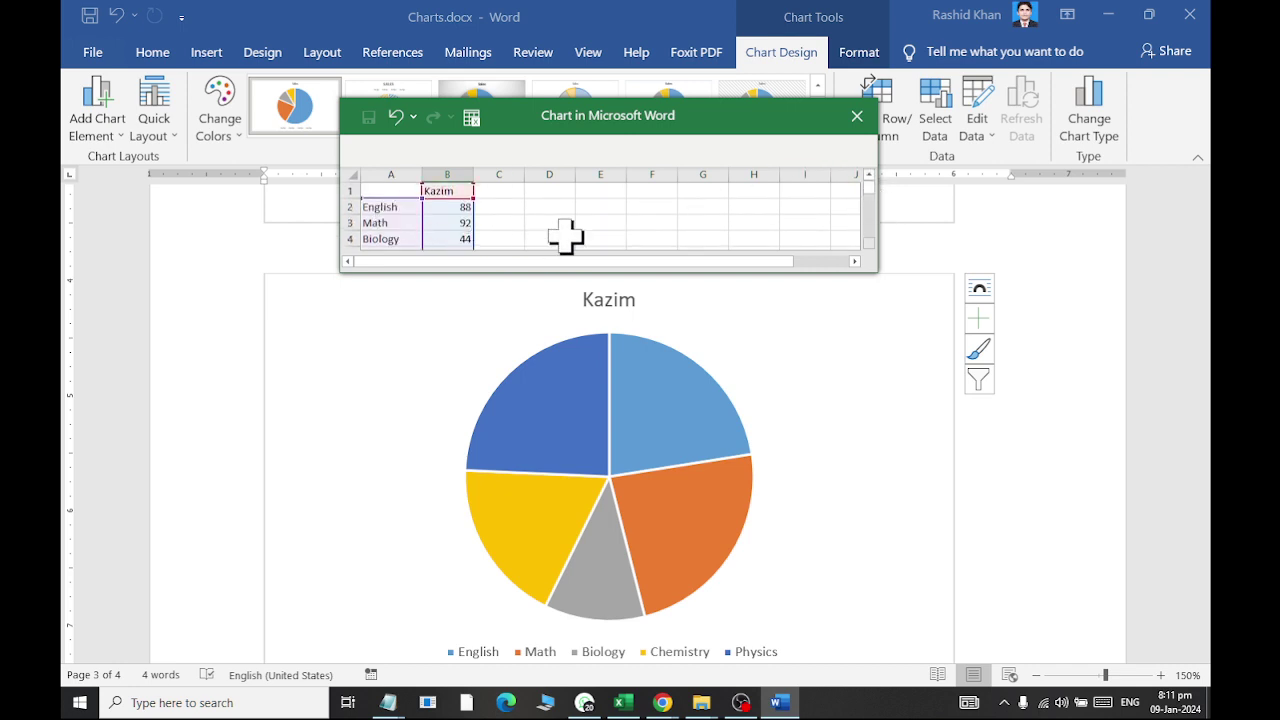
click(857, 116)
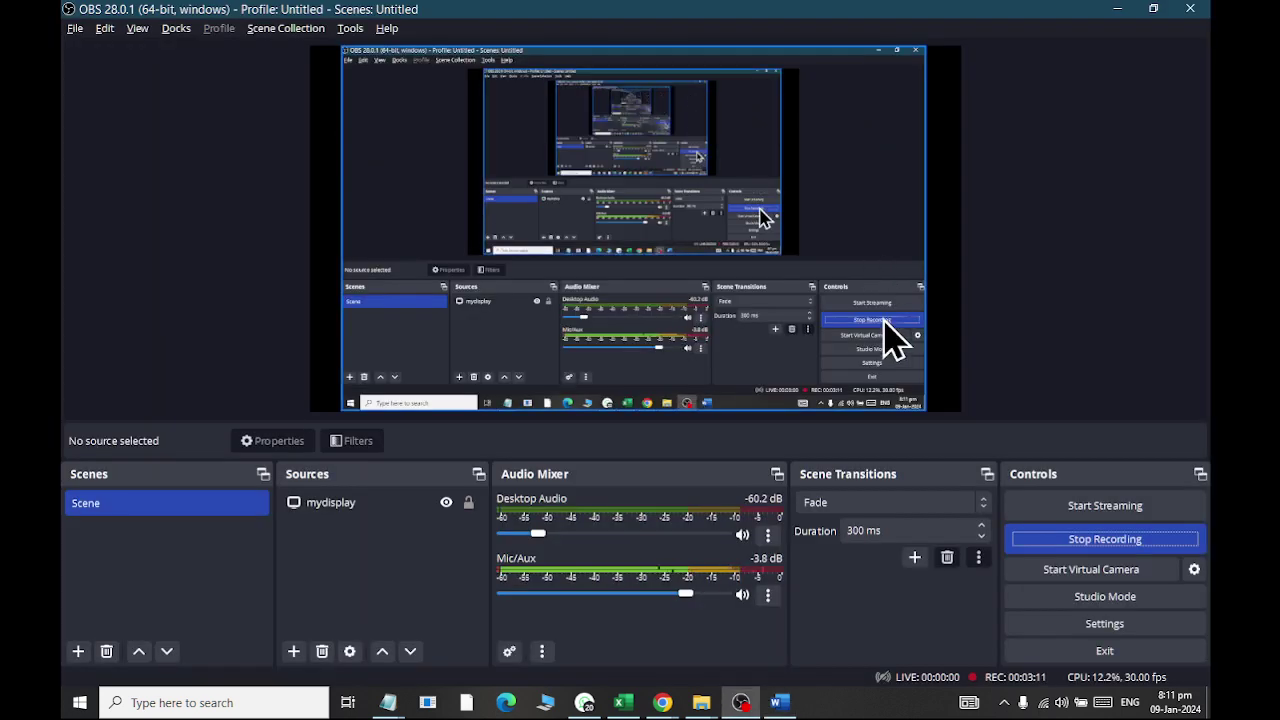
key(alt+Tab)
scroll(905, 355, down, 1)
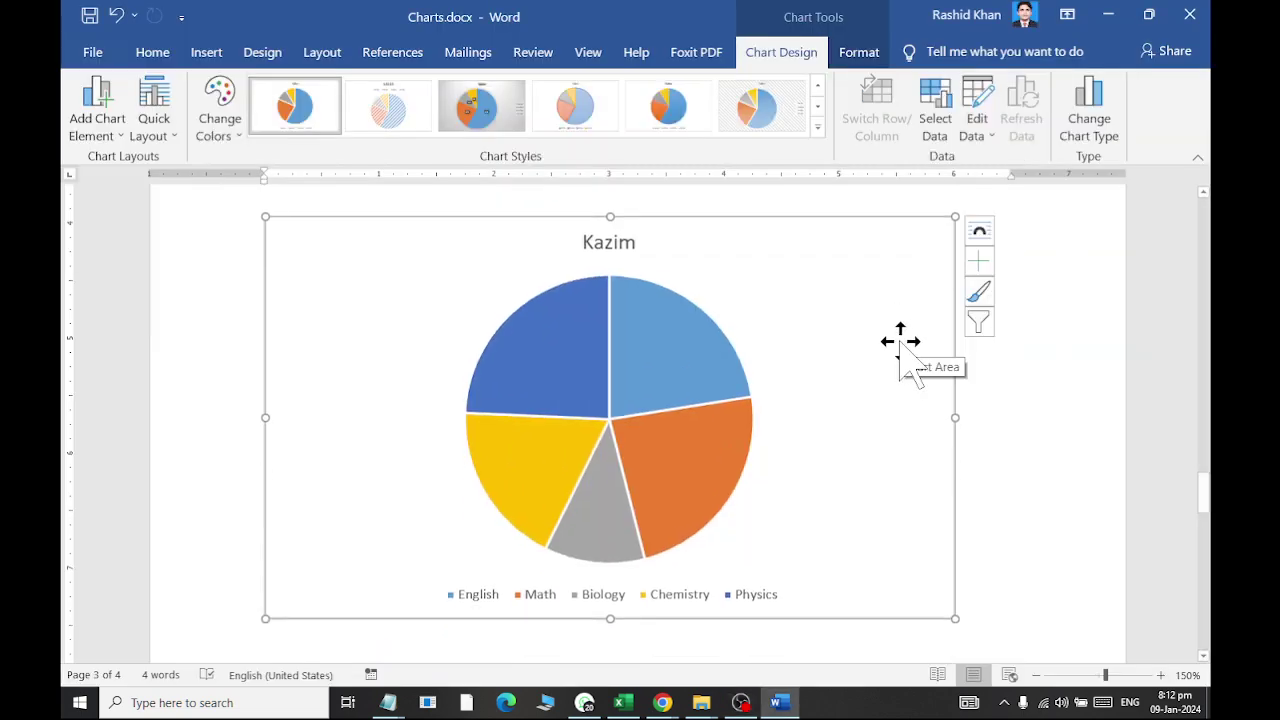
scroll(903, 345, up, 1)
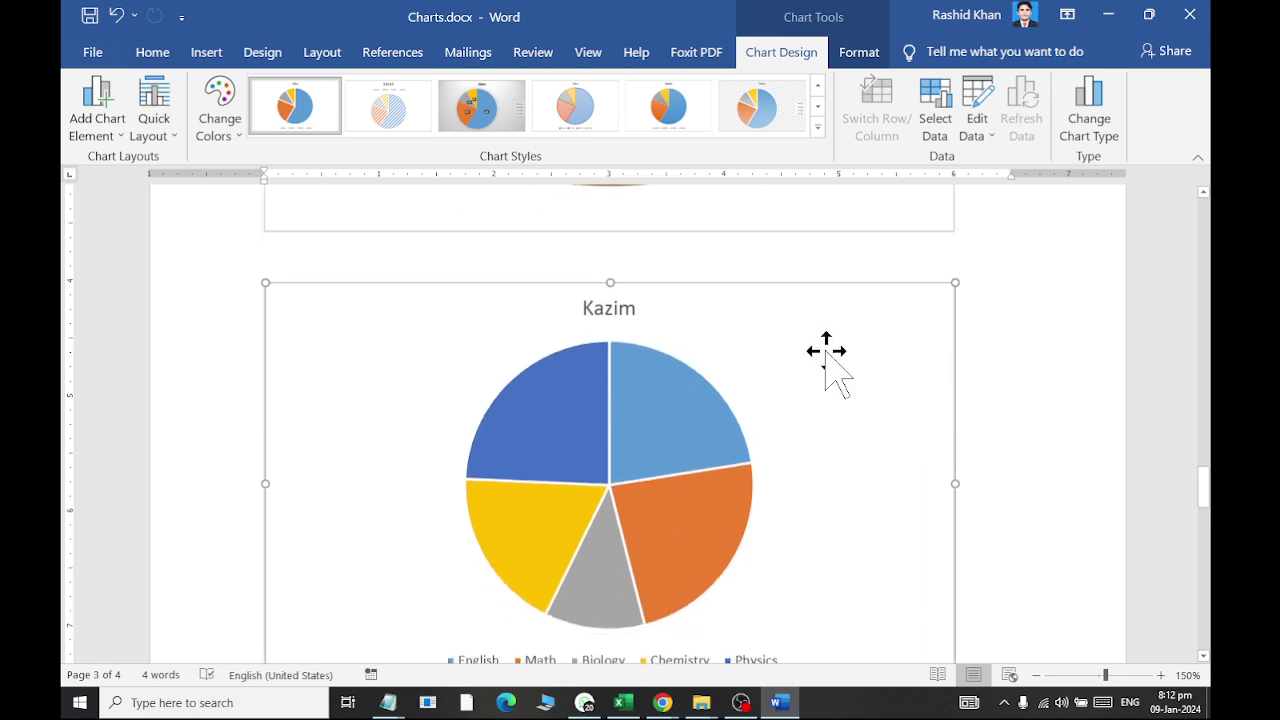
Try the chart styles with a solid blue background, bevelled slices and a dark background on the pie chart
click(819, 128)
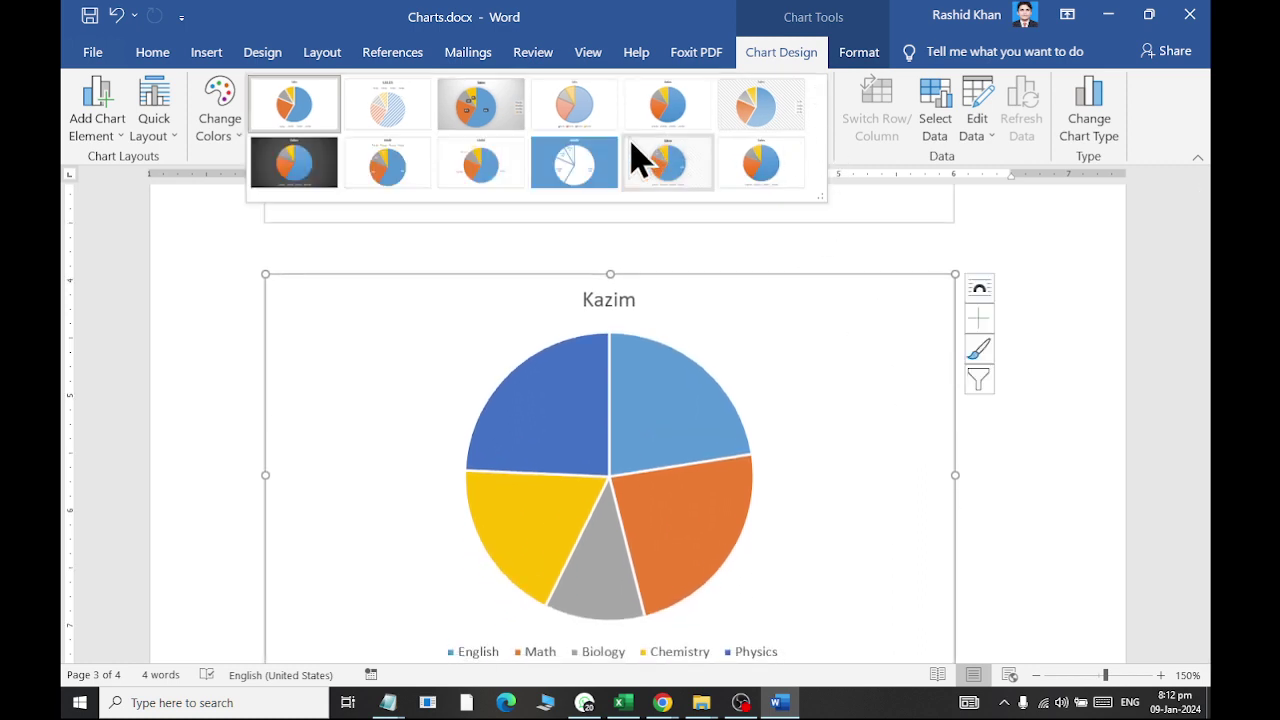
click(592, 168)
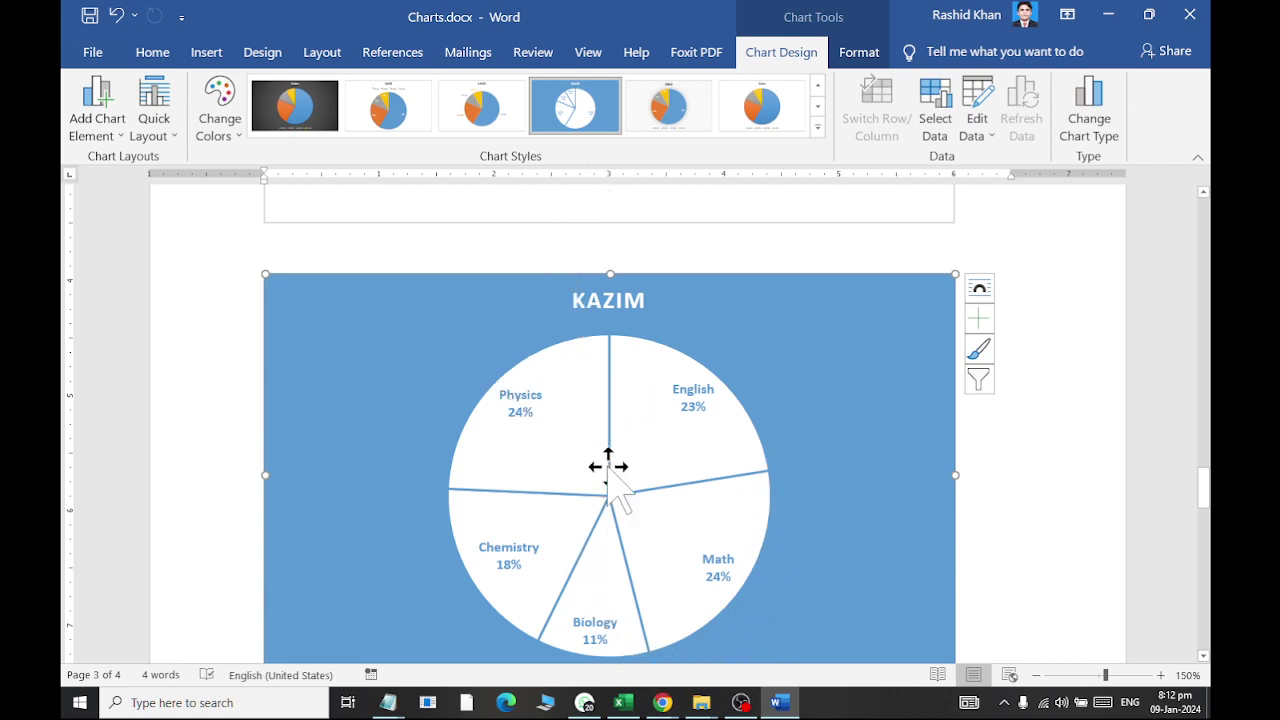
click(502, 118)
click(387, 112)
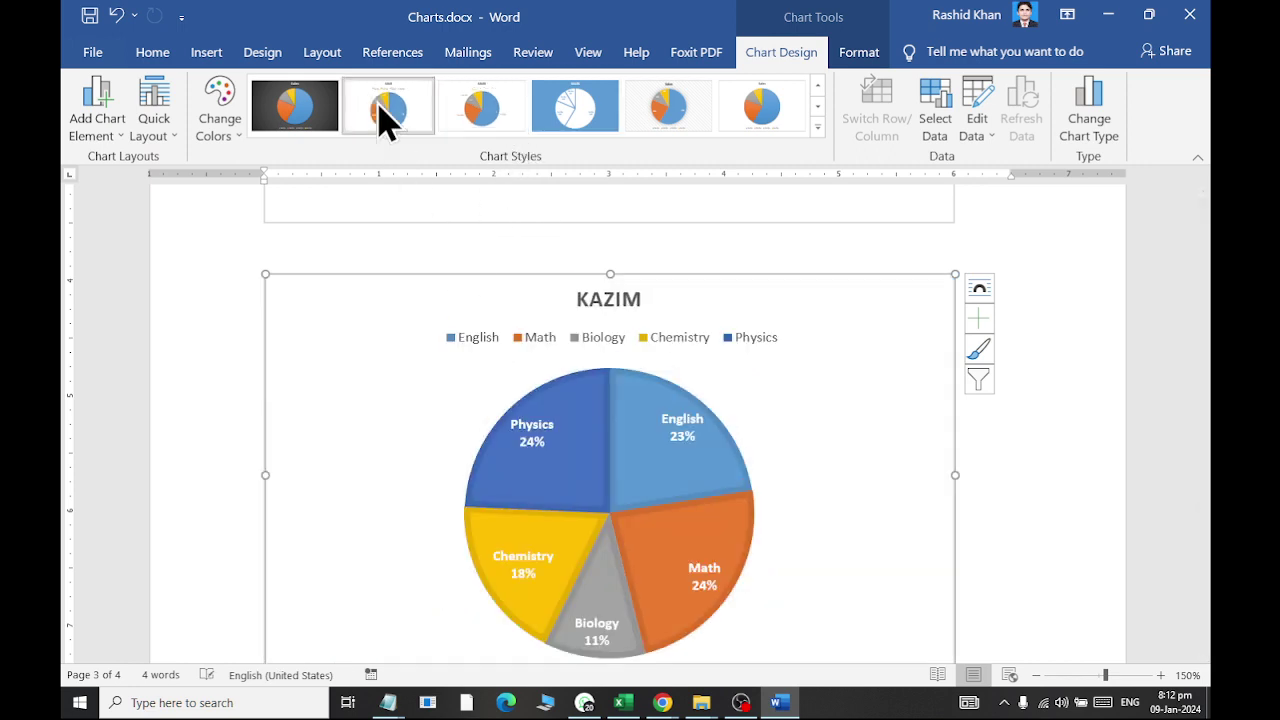
scroll(375, 112, down, 1)
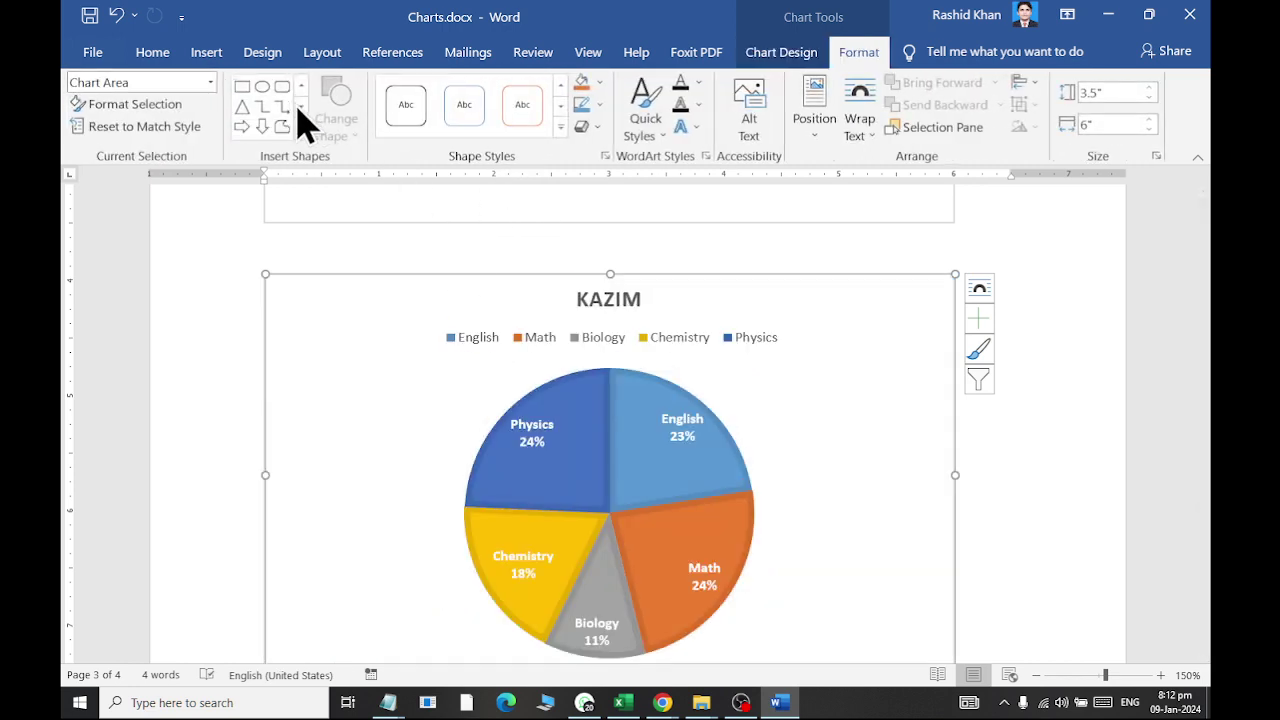
click(783, 55)
click(300, 112)
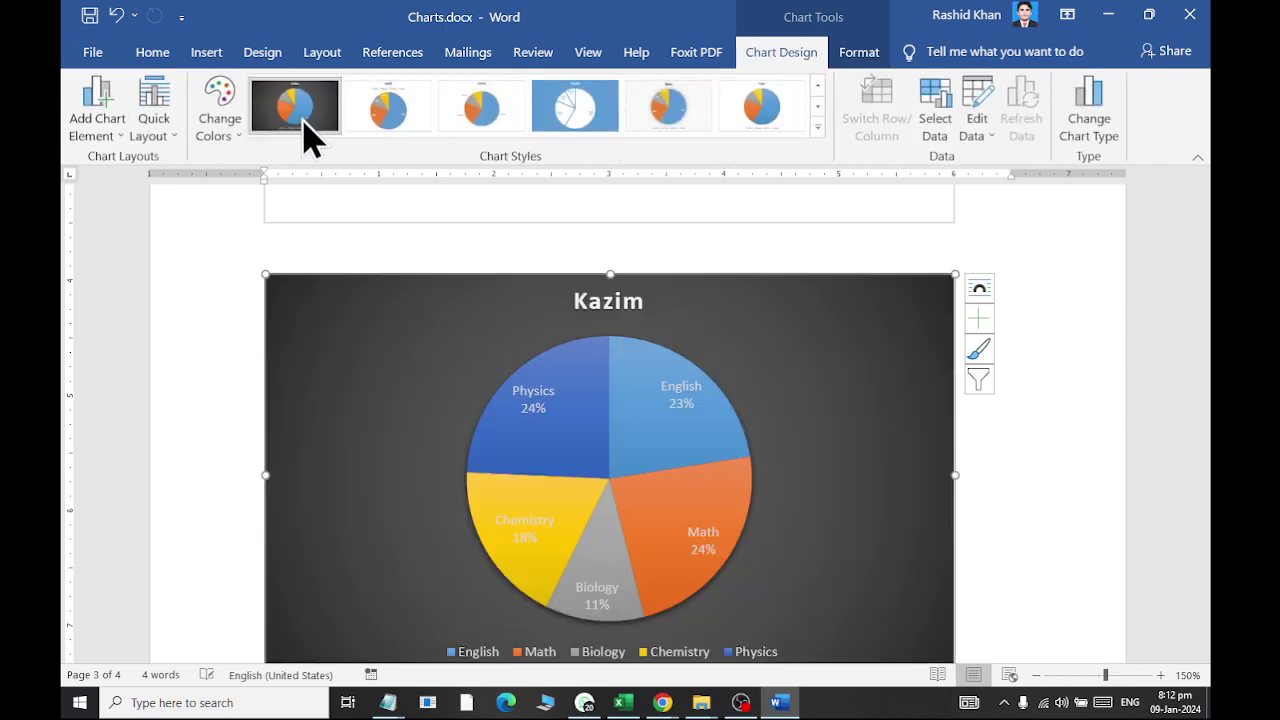
Try the hatched chart style, and apply the style with a grey gradient background and dark data-label boxes
click(818, 127)
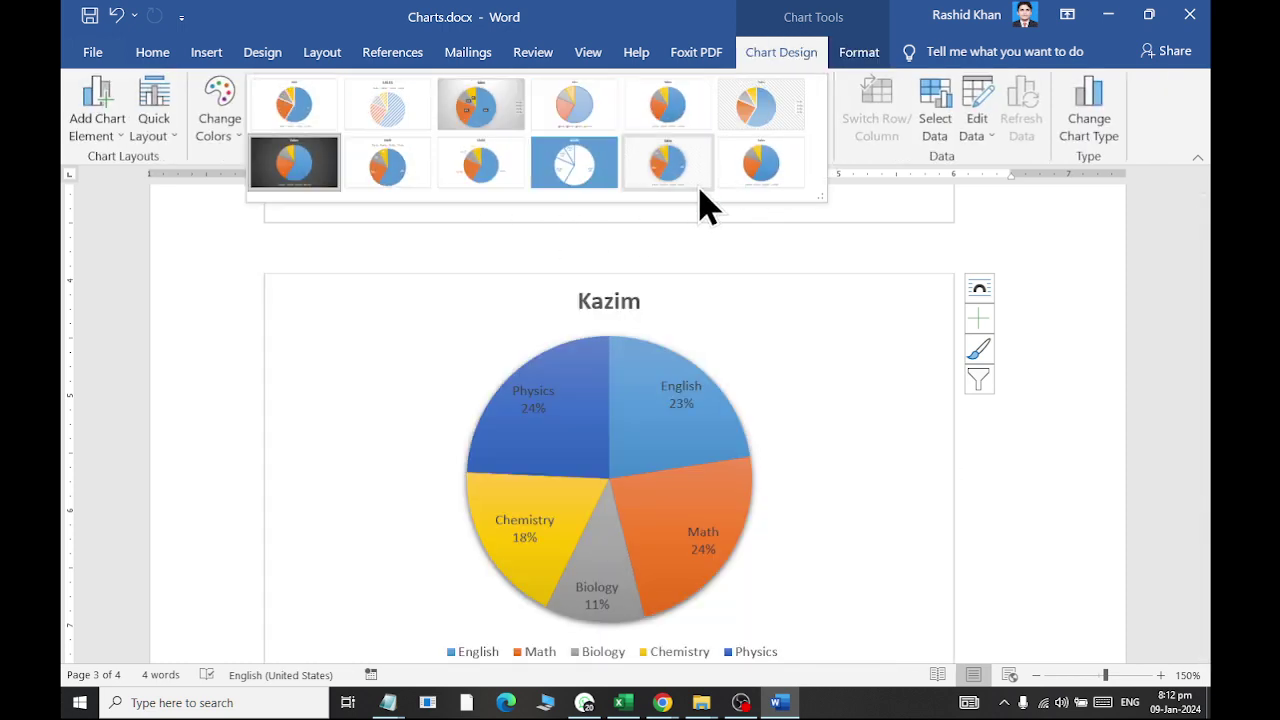
click(395, 111)
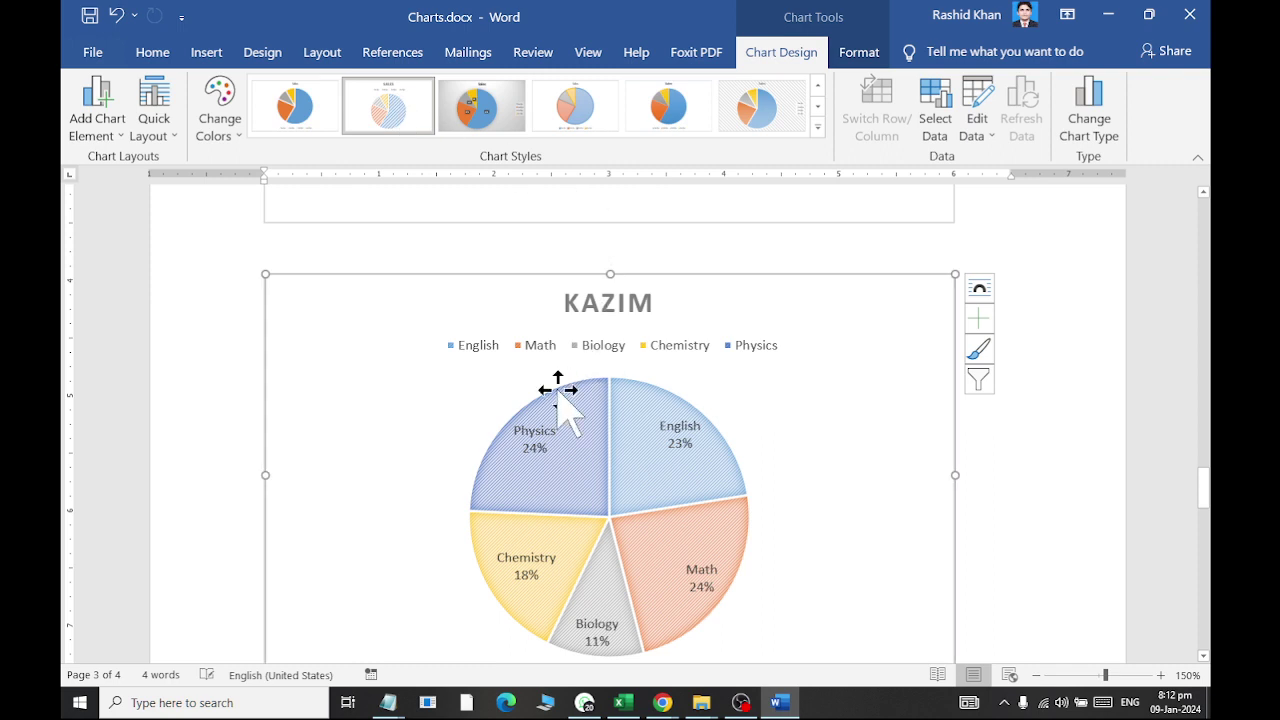
click(510, 132)
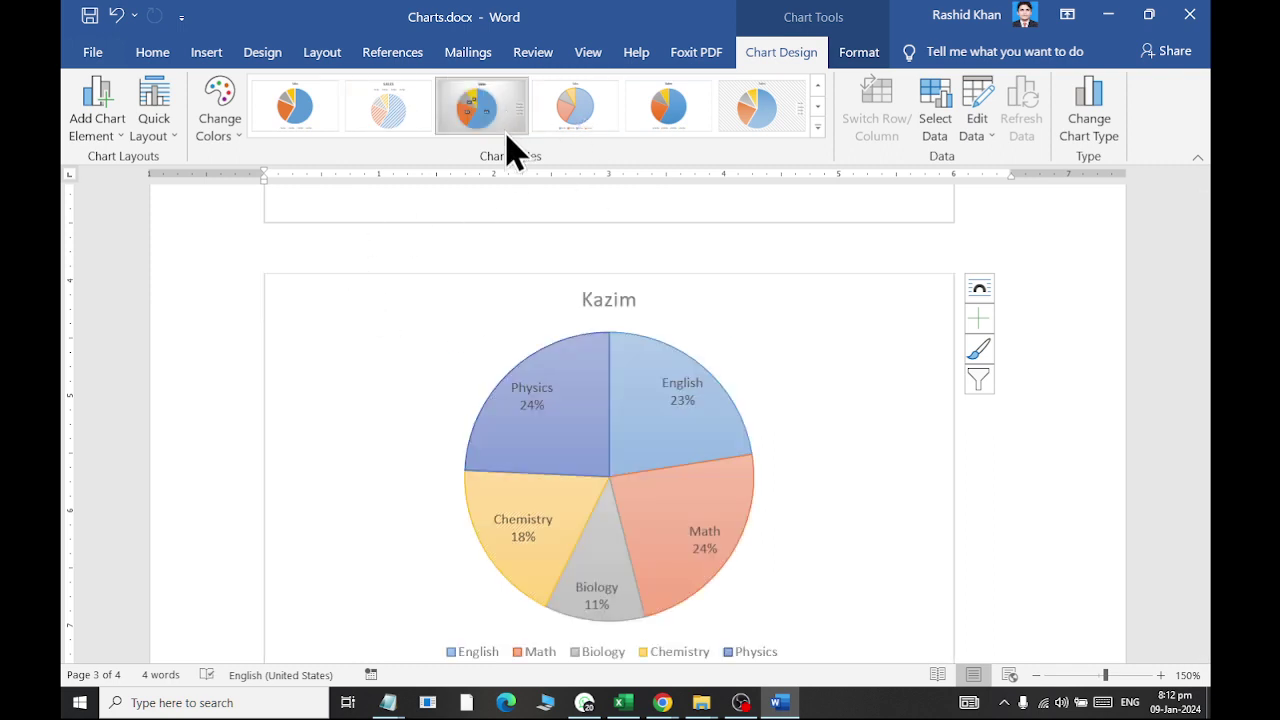
click(497, 120)
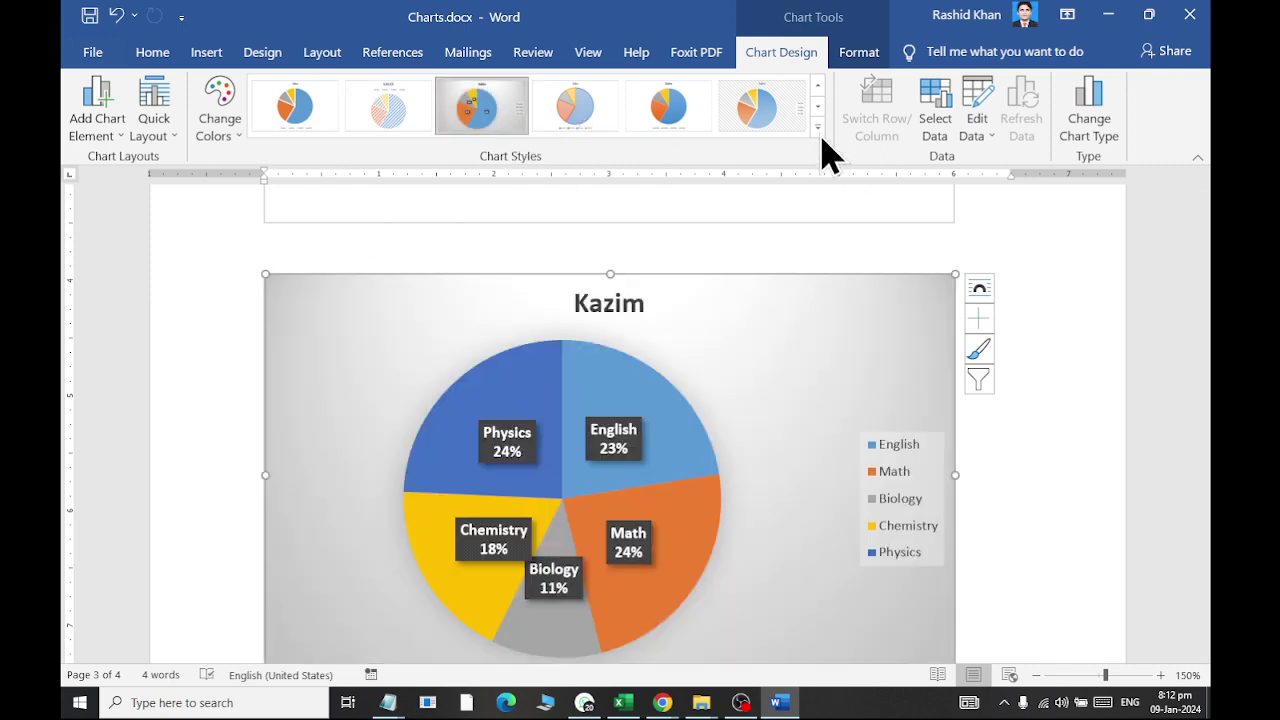
Recolour the pie with the colourful orange, gold and green palette, and apply the quick layout with title, percentage labels and right-hand legend
click(220, 130)
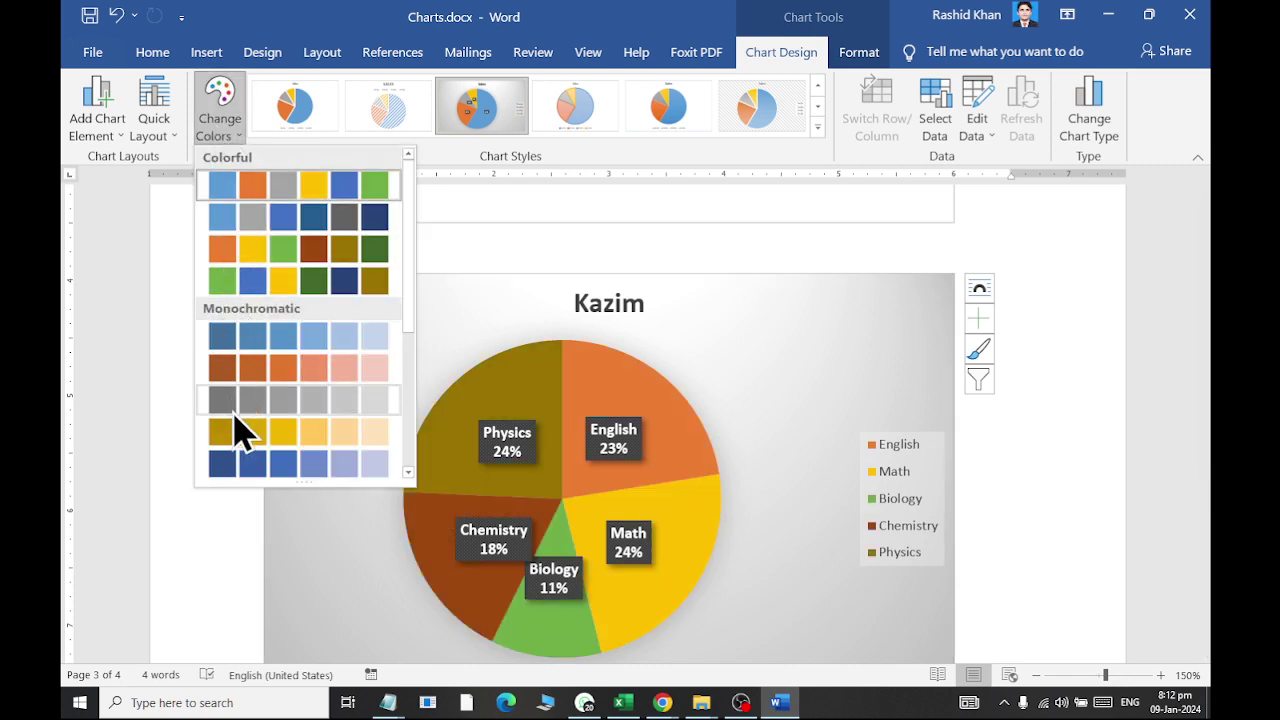
scroll(240, 432, down, 3)
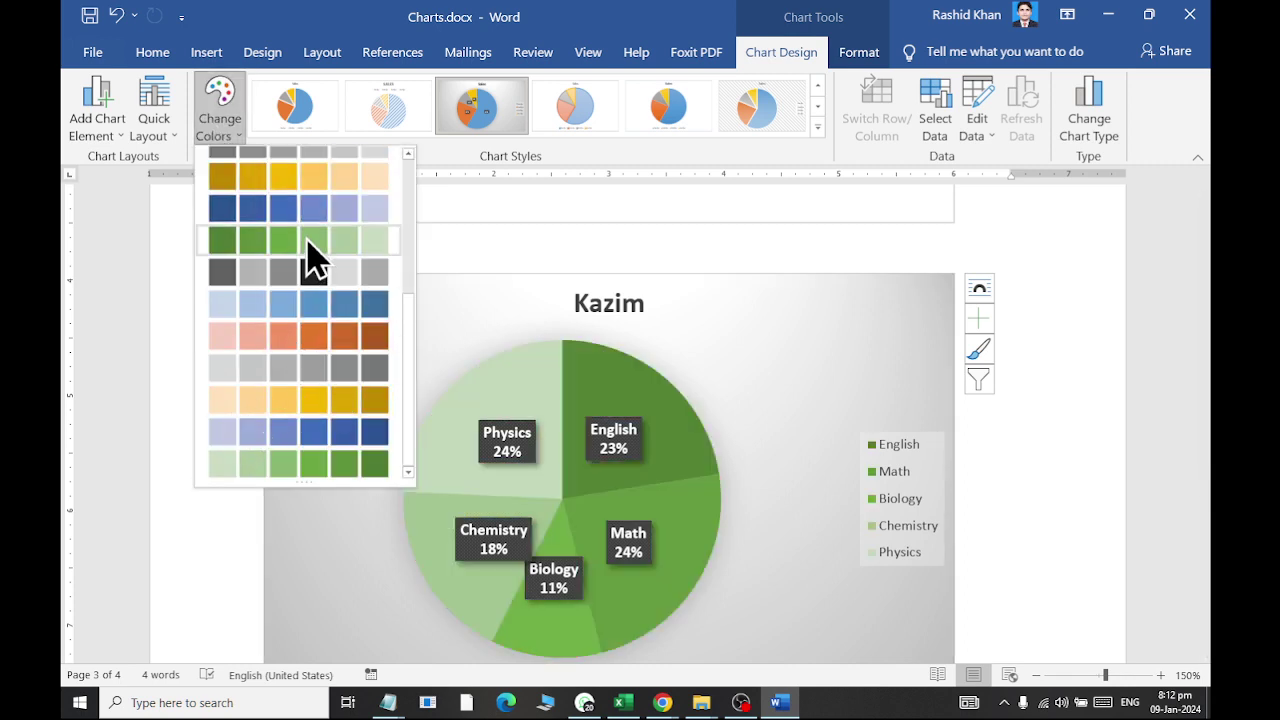
scroll(307, 258, up, 1)
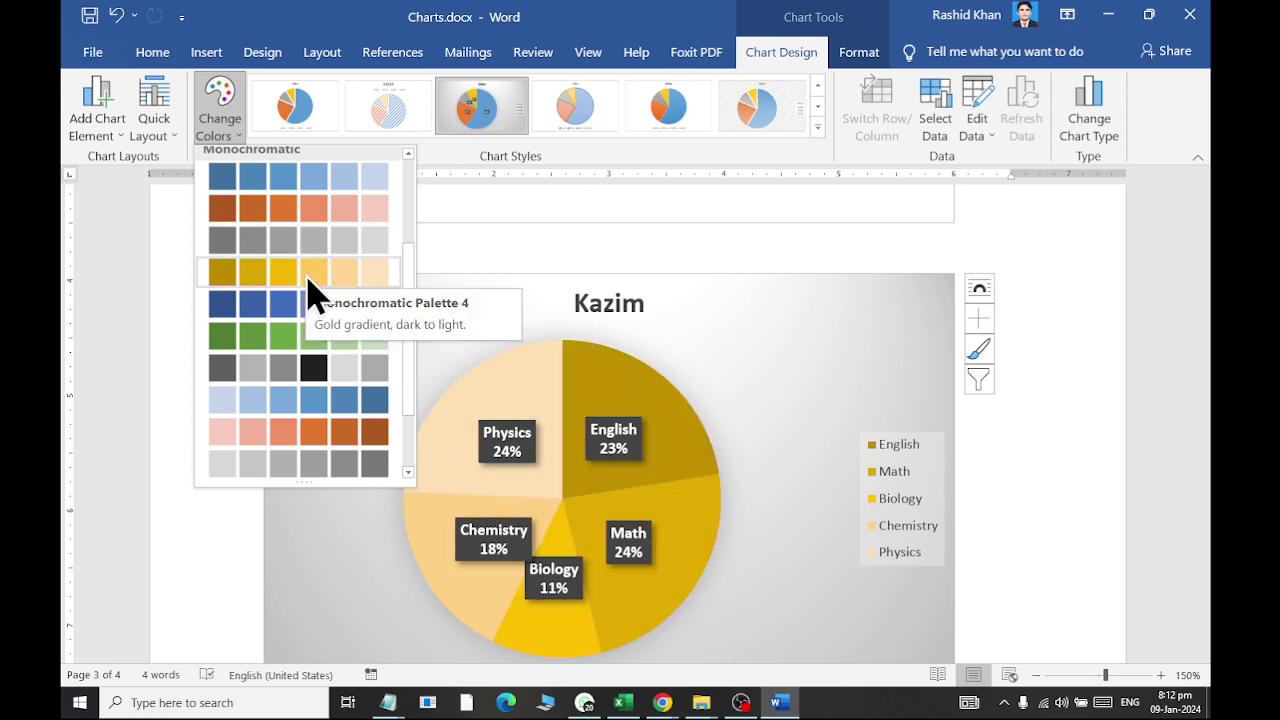
scroll(307, 280, up, 2)
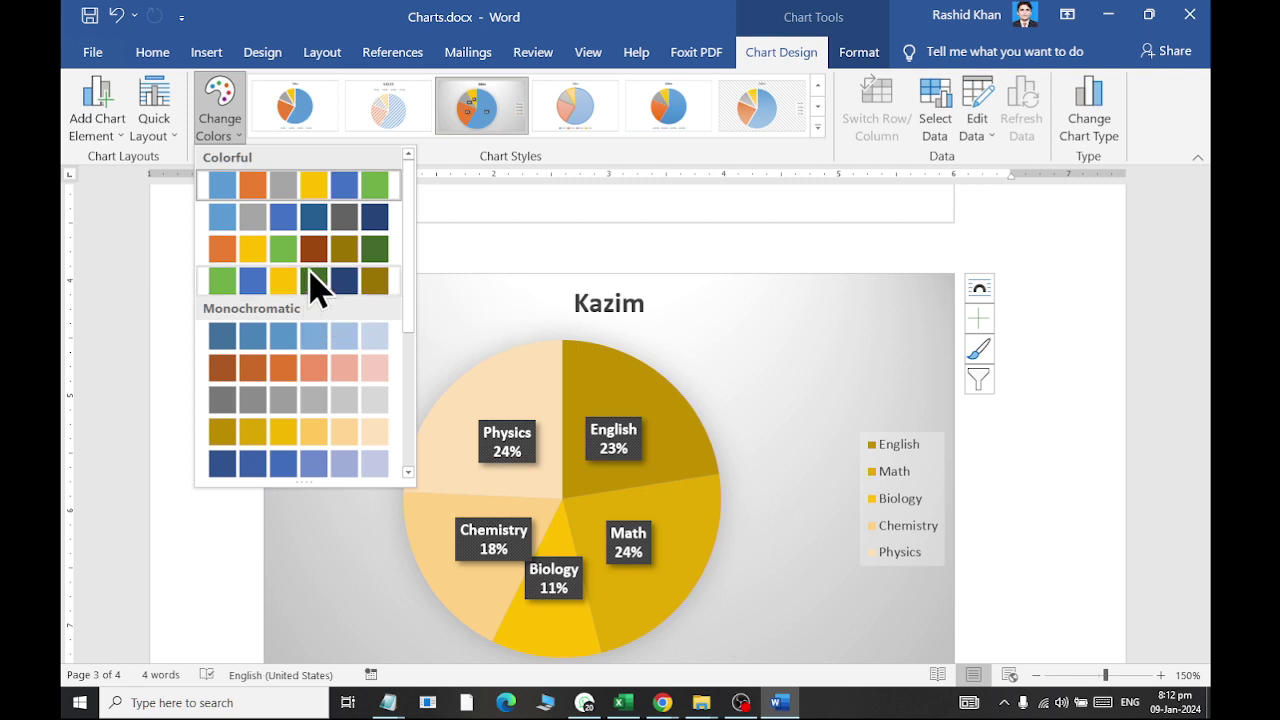
click(318, 280)
click(163, 138)
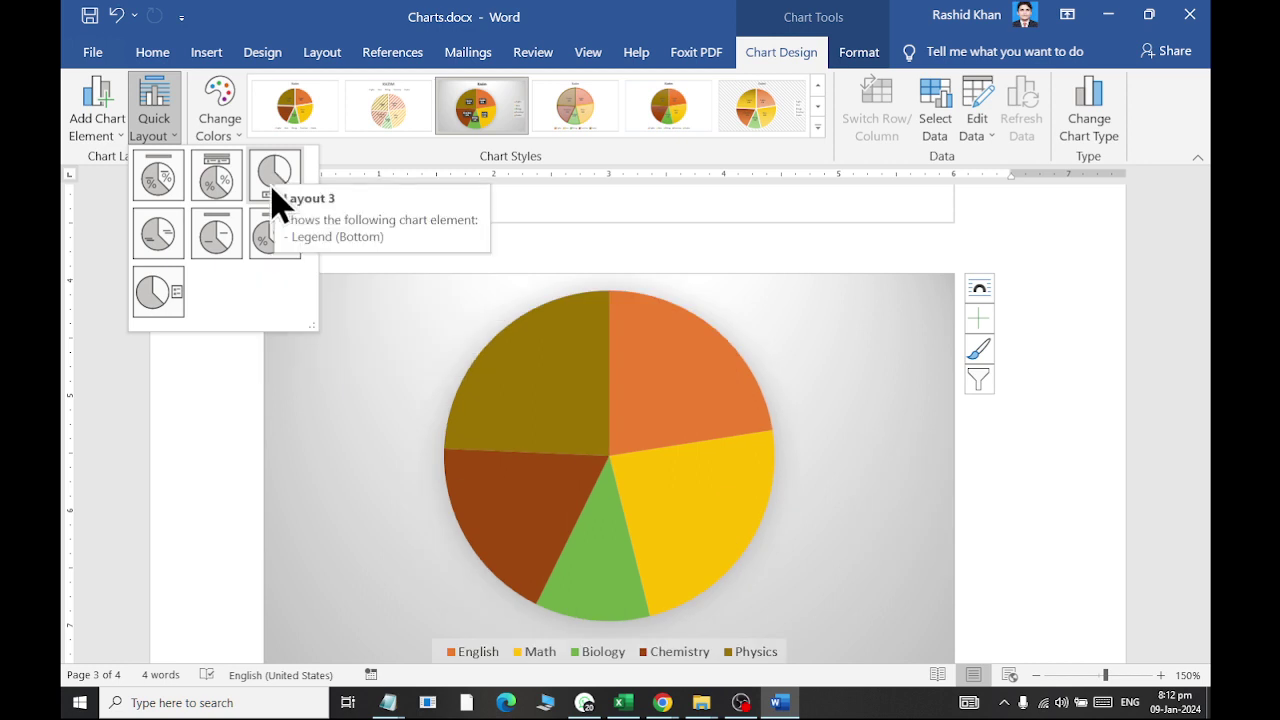
click(275, 240)
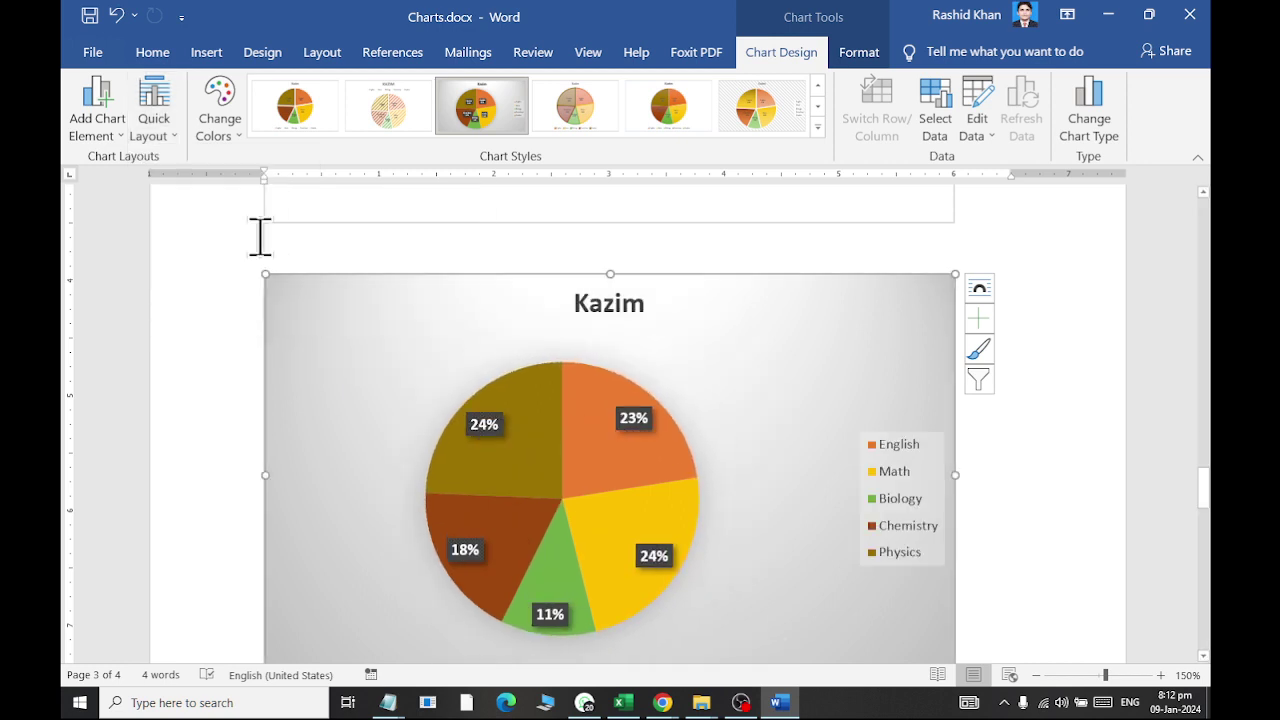
Open the chart data for editing, enlarge its window to show more rows, and dismiss the Office activation wizard
click(977, 136)
click(980, 159)
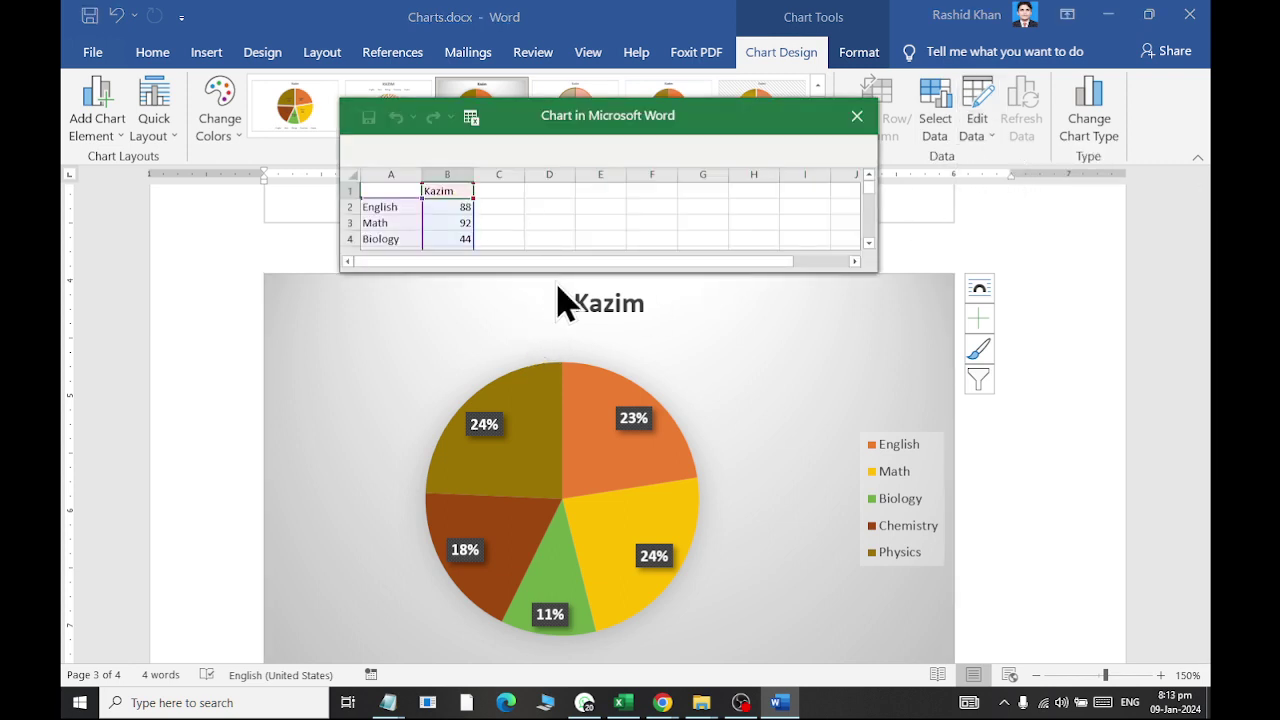
drag(560, 274, 560, 383)
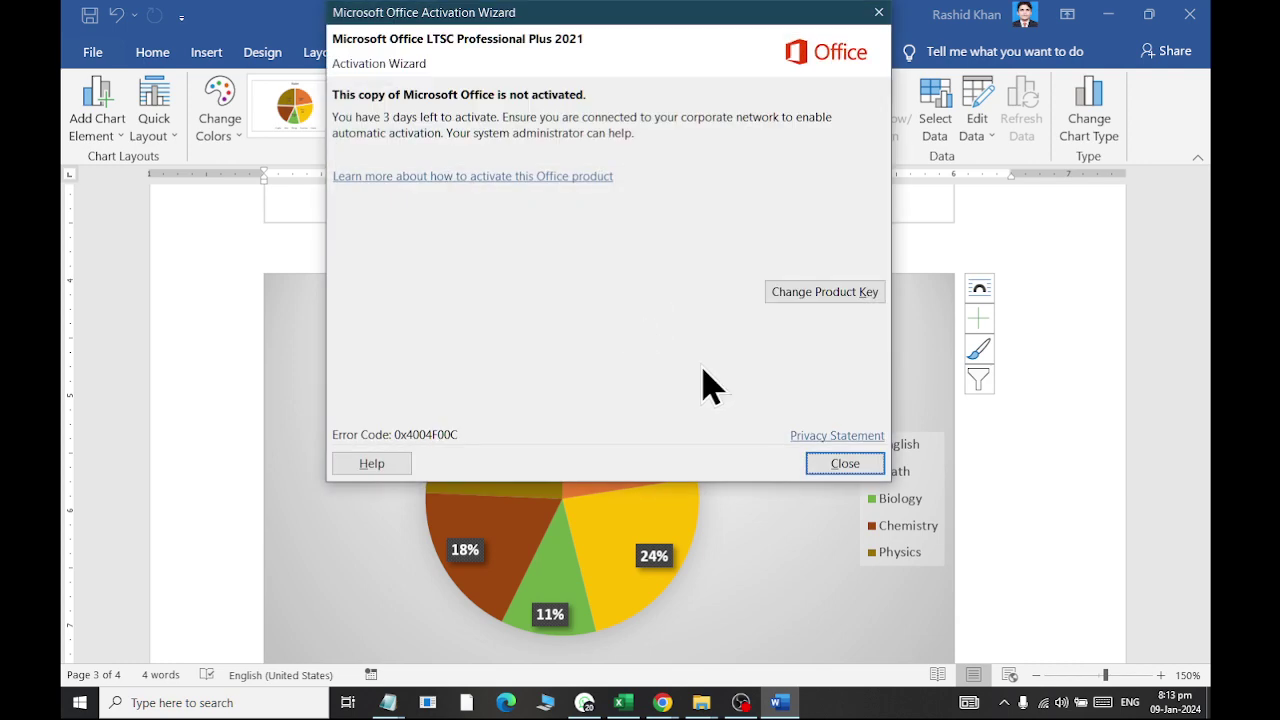
click(866, 465)
Add Computer with a mark of 65 as a sixth category in row 7 and close the chart data
click(454, 209)
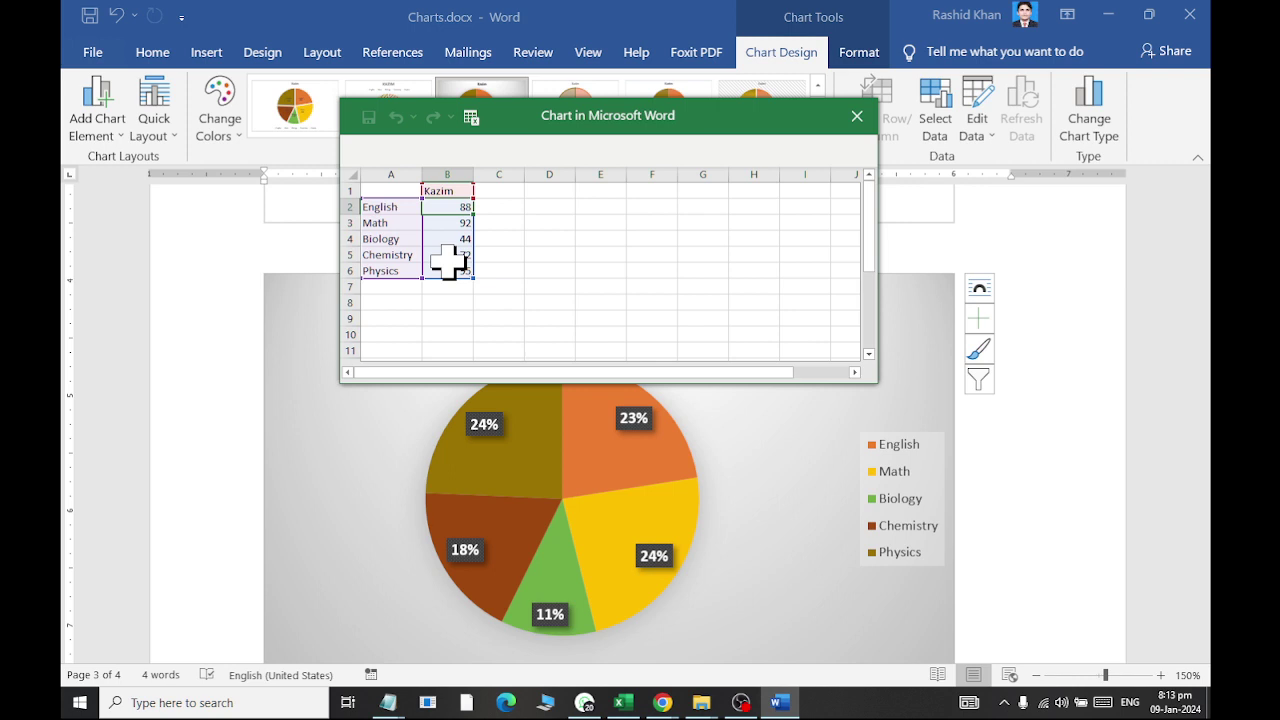
key(Down)
key(Down)
key(Down)
key(Down)
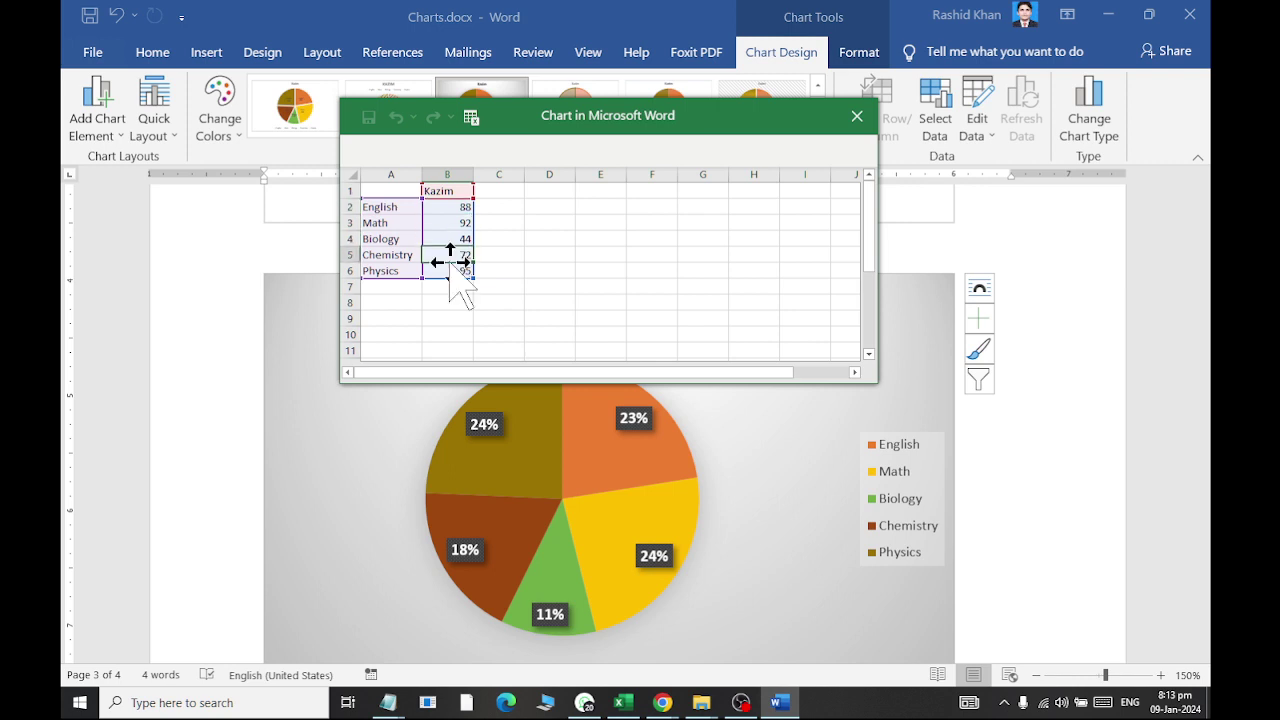
key(Left)
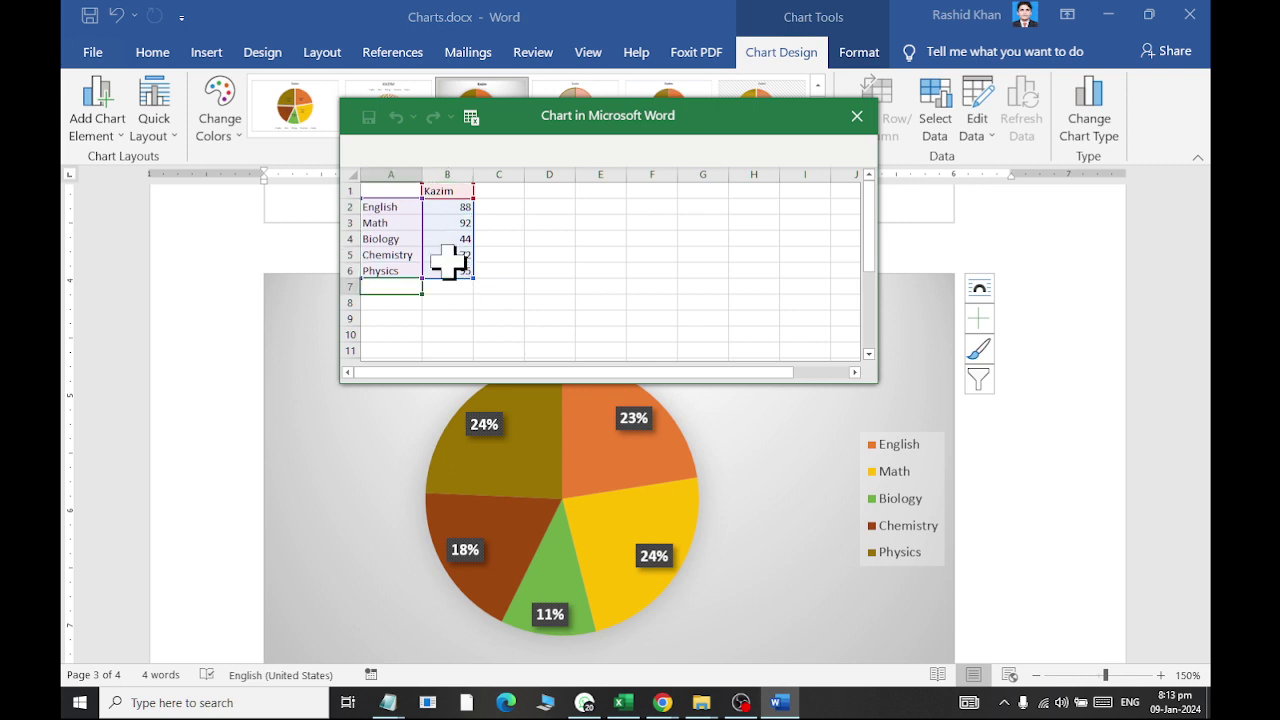
text(Computer)
key(Tab)
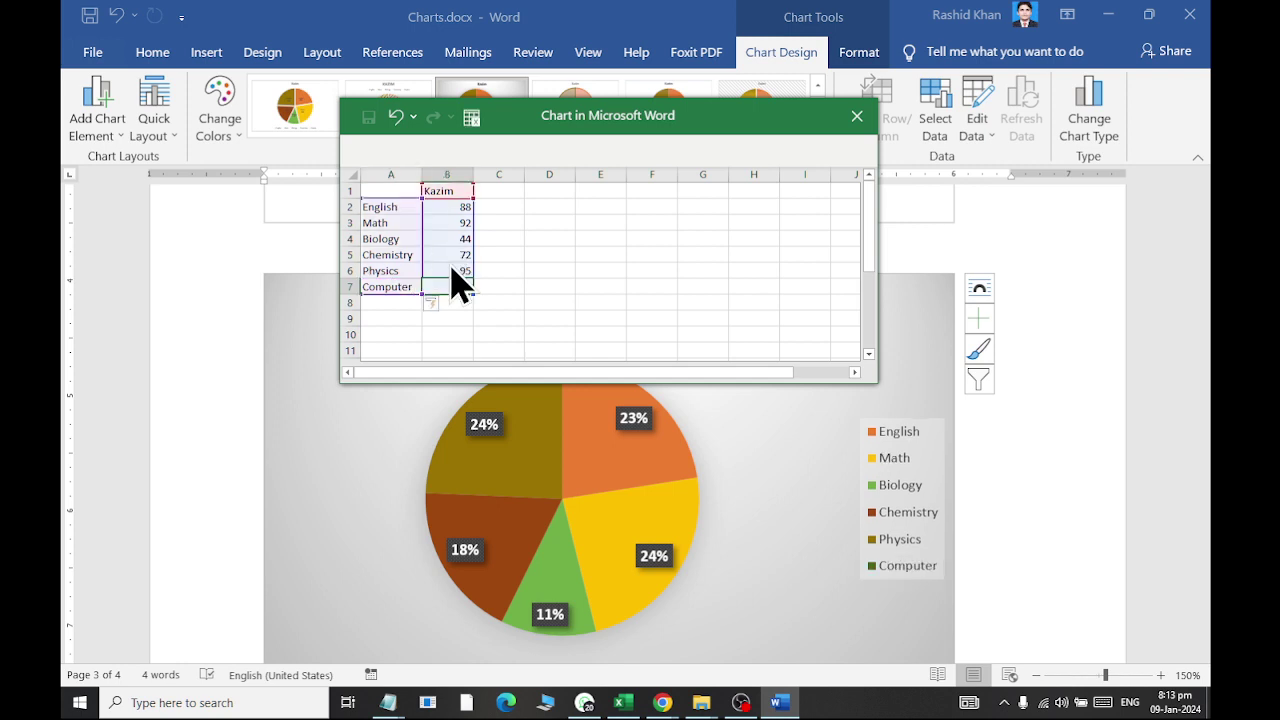
text(65)
click(448, 264)
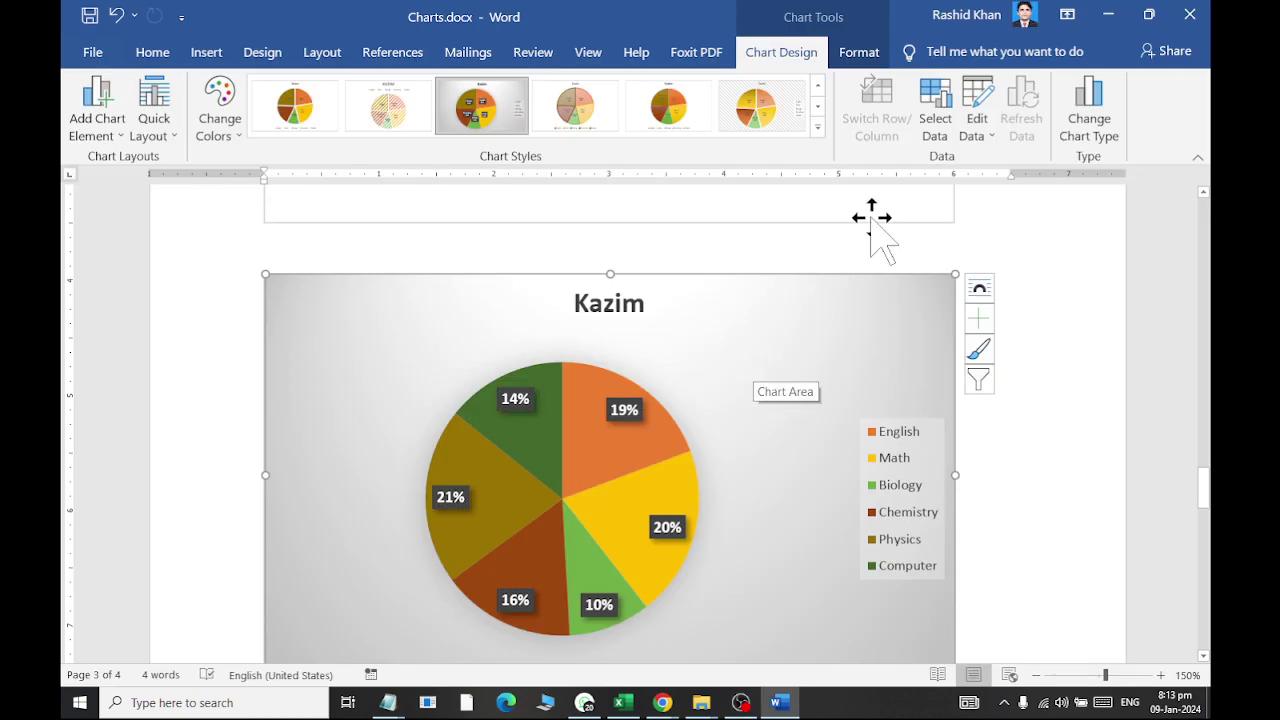
Exclude the Biology category from the pie chart in the data source selection
click(935, 118)
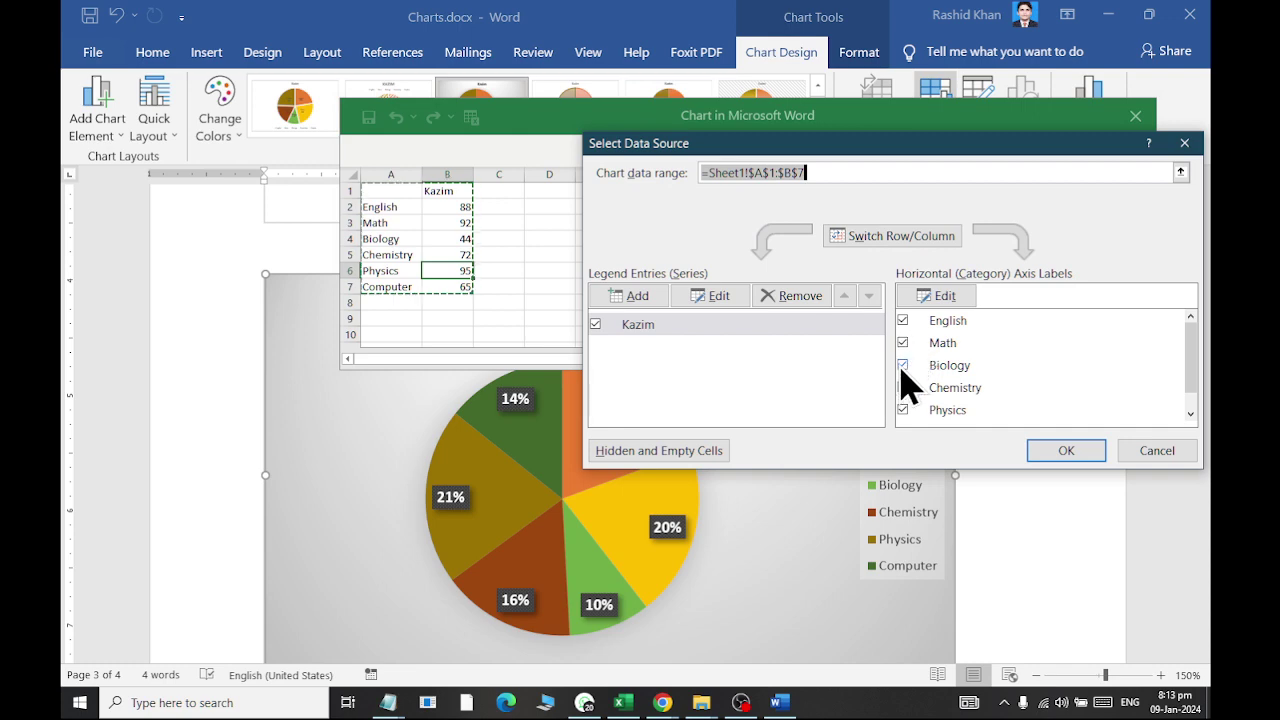
click(902, 365)
click(1066, 451)
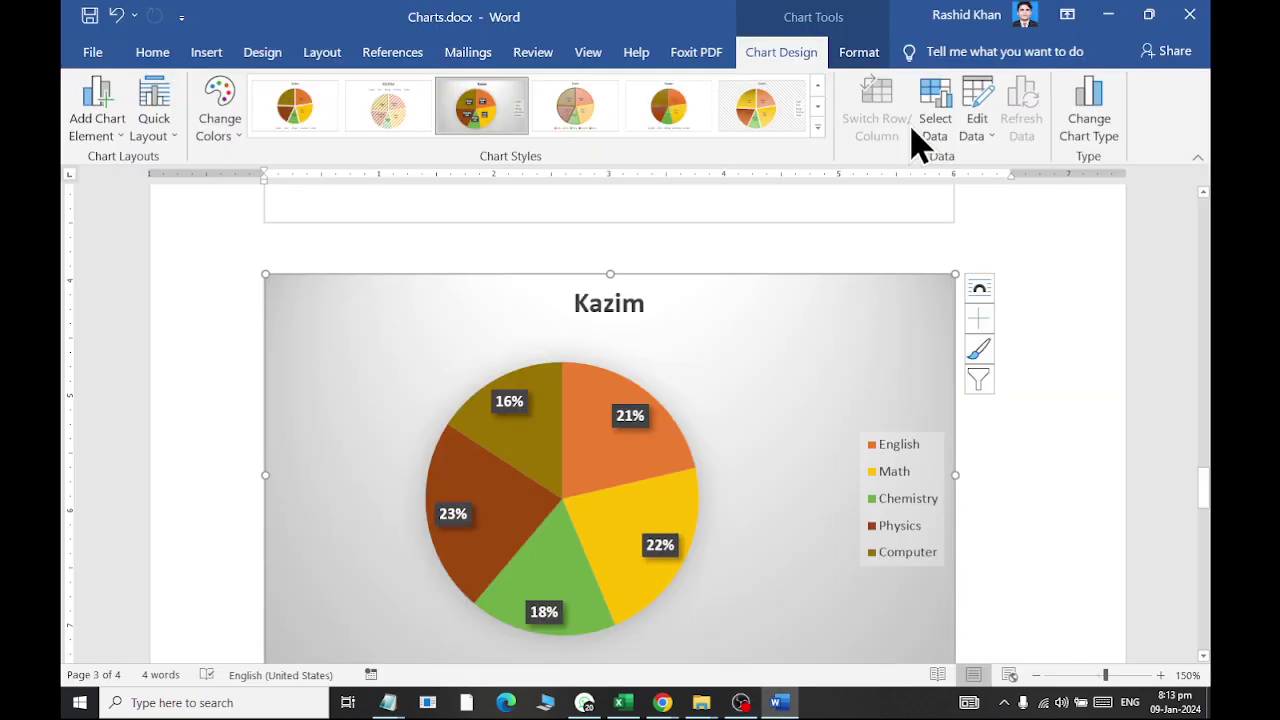
Include the Biology category in the pie chart again through the data source selection
click(928, 142)
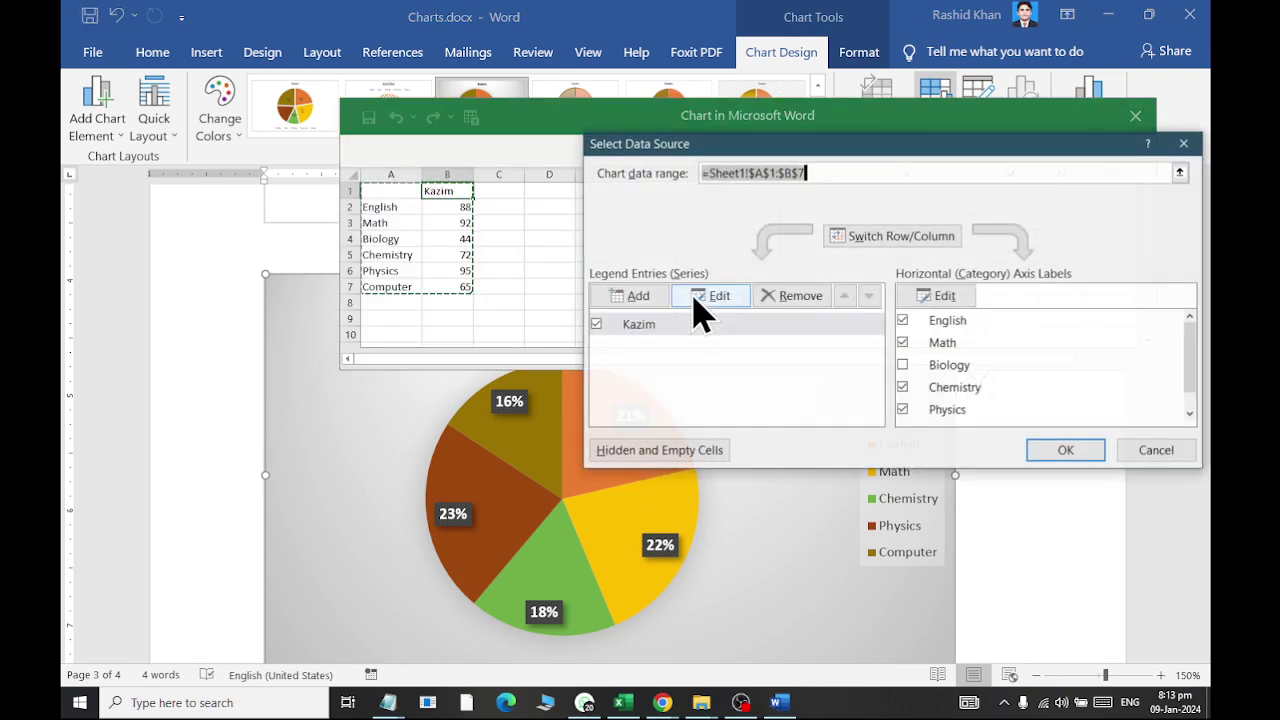
click(902, 365)
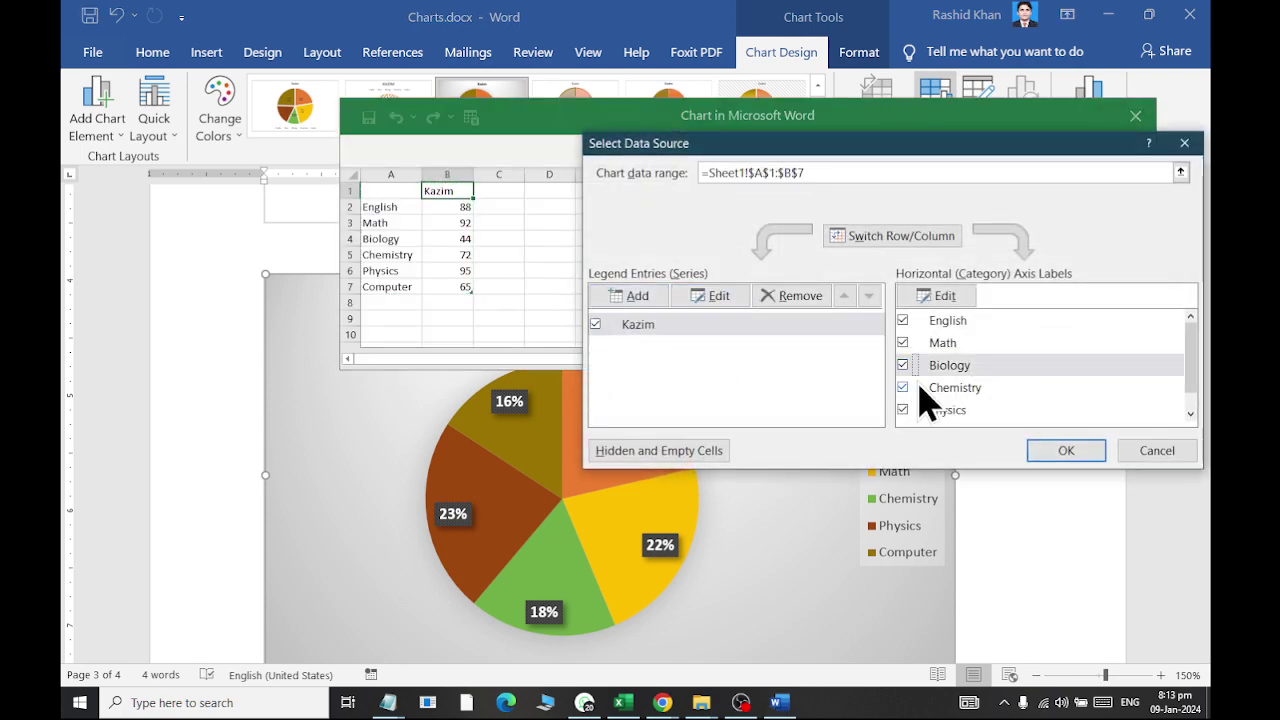
click(1040, 450)
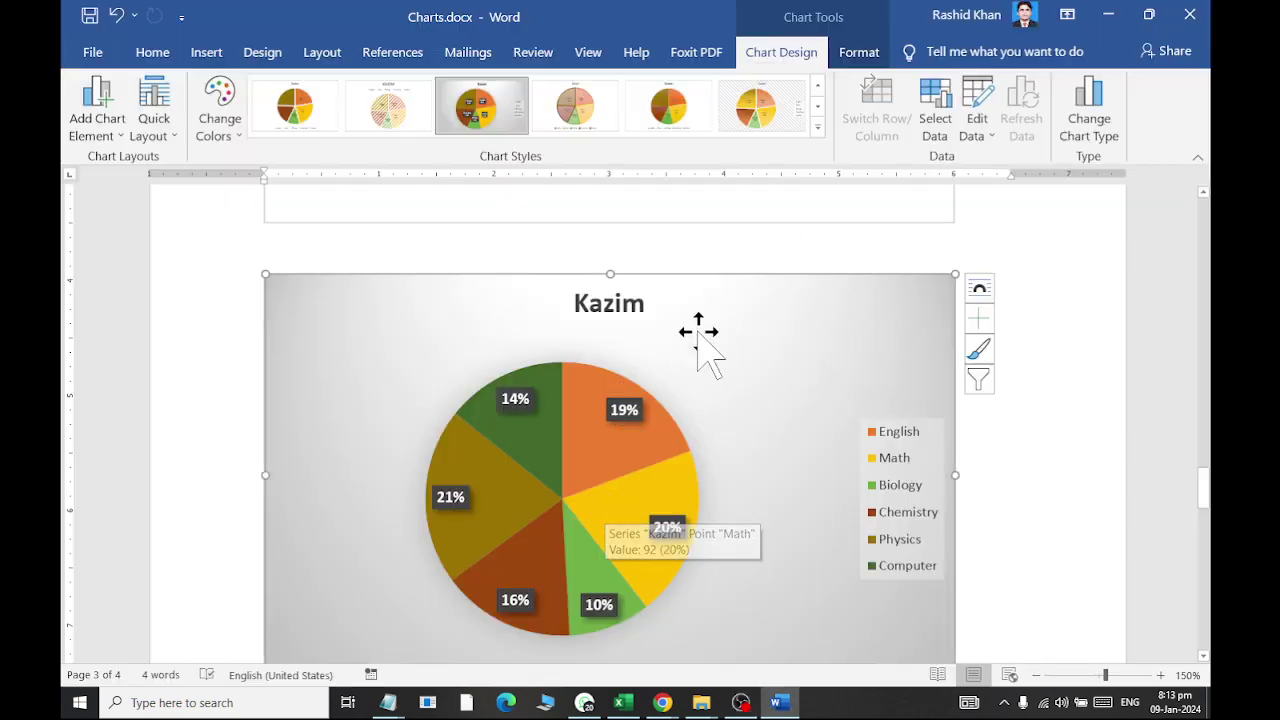
Set the pie chart's title position to Centered Overlay
click(108, 145)
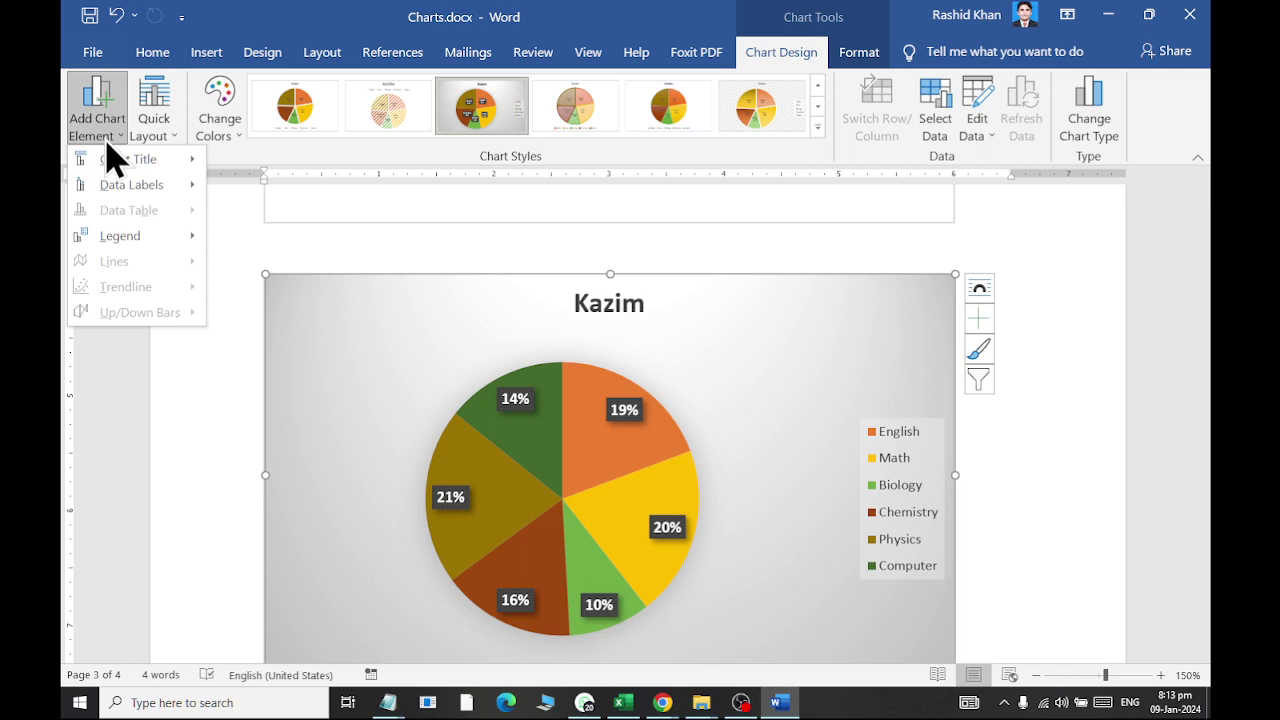
click(460, 305)
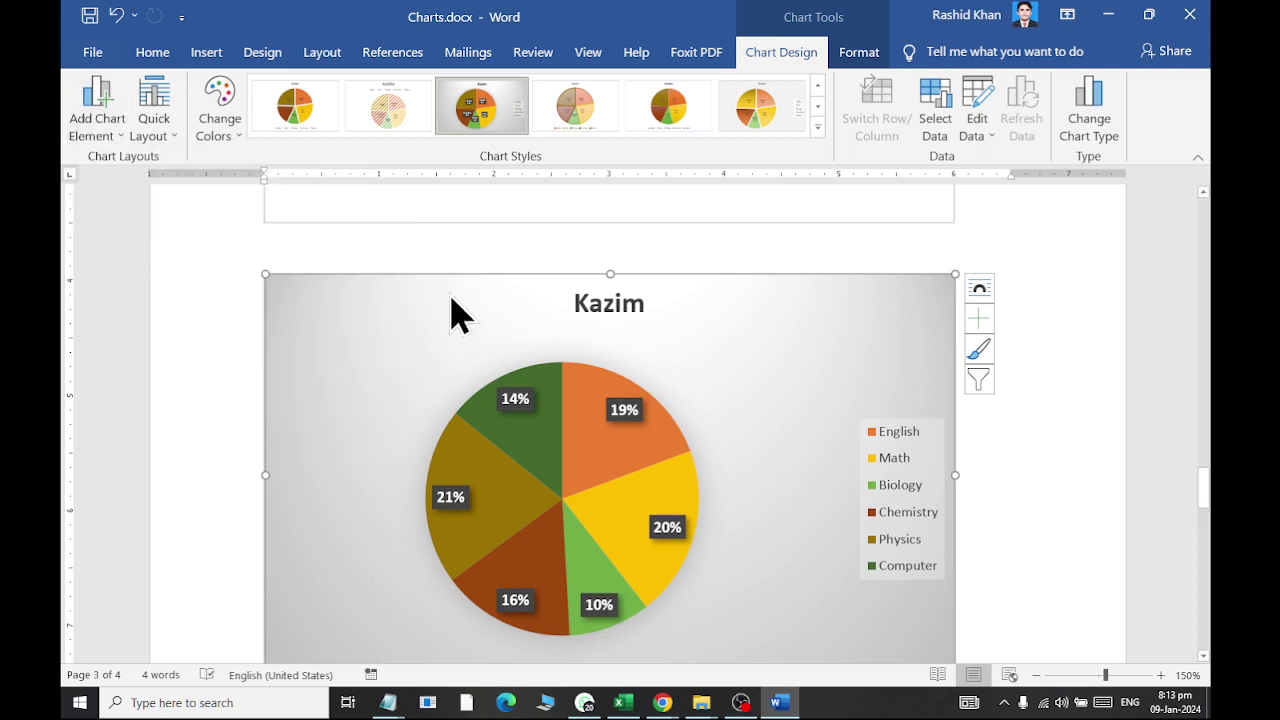
click(98, 136)
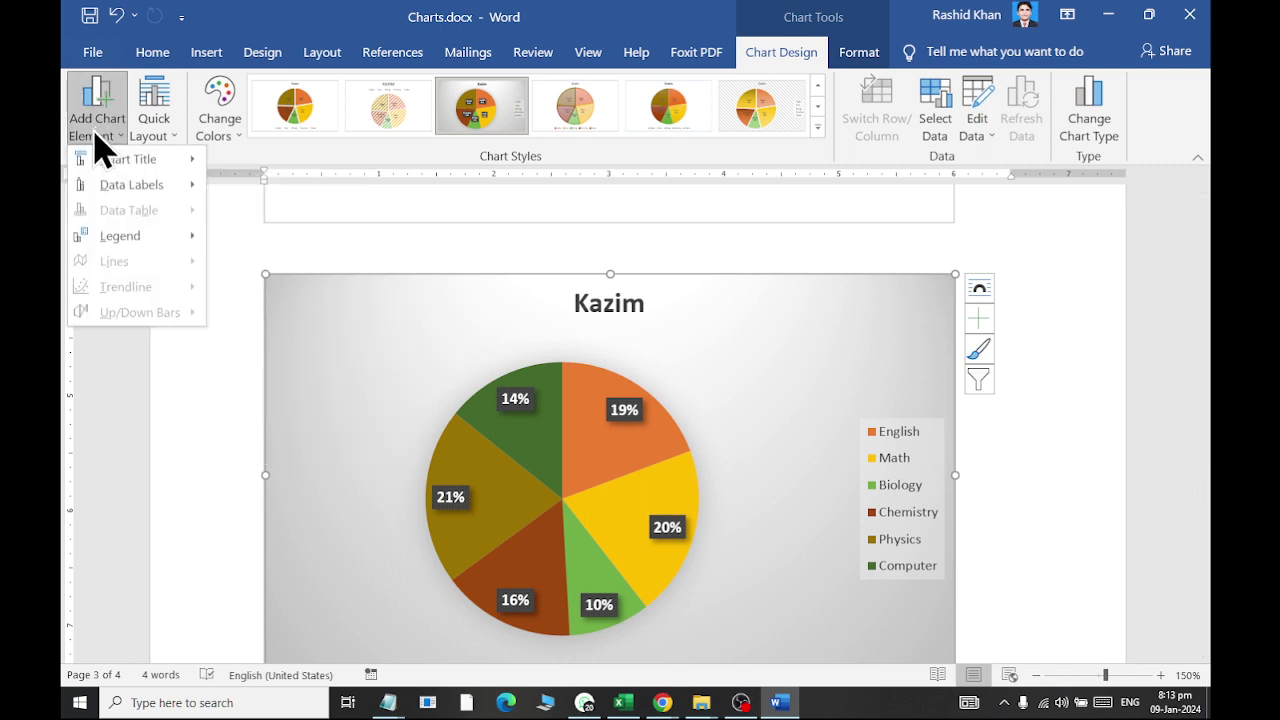
mouse_move(93, 170)
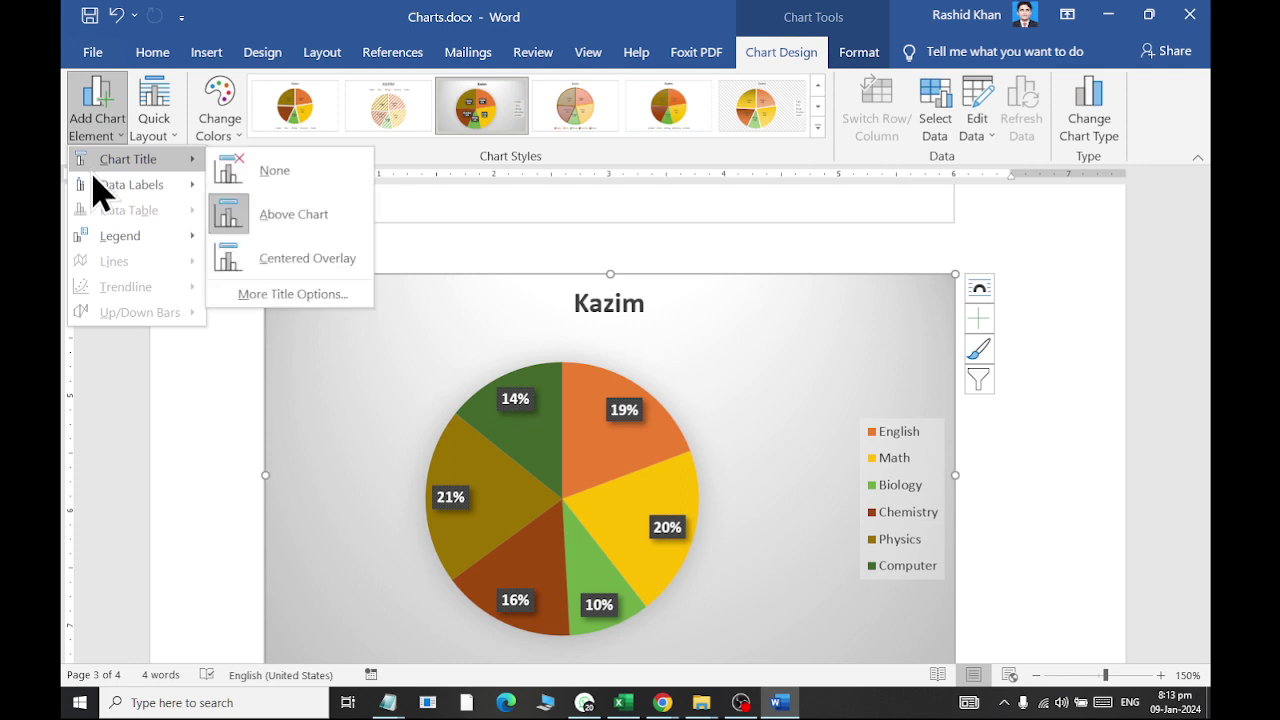
mouse_move(100, 195)
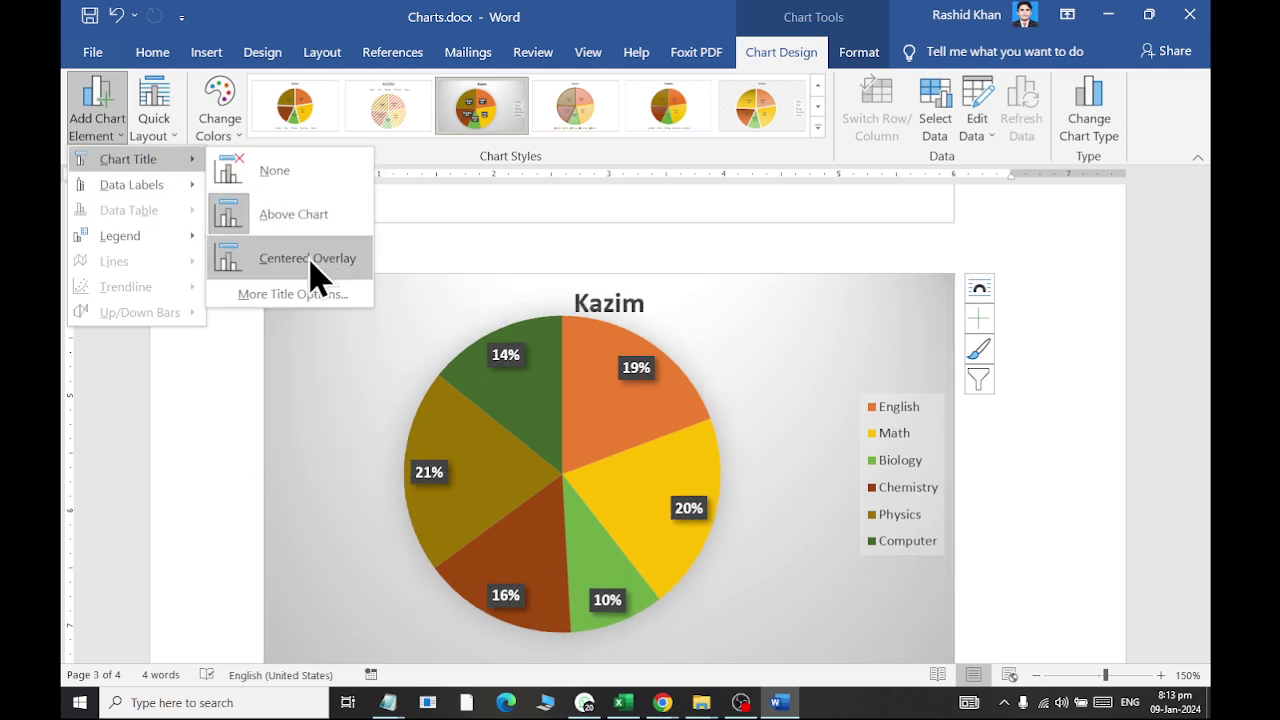
click(310, 262)
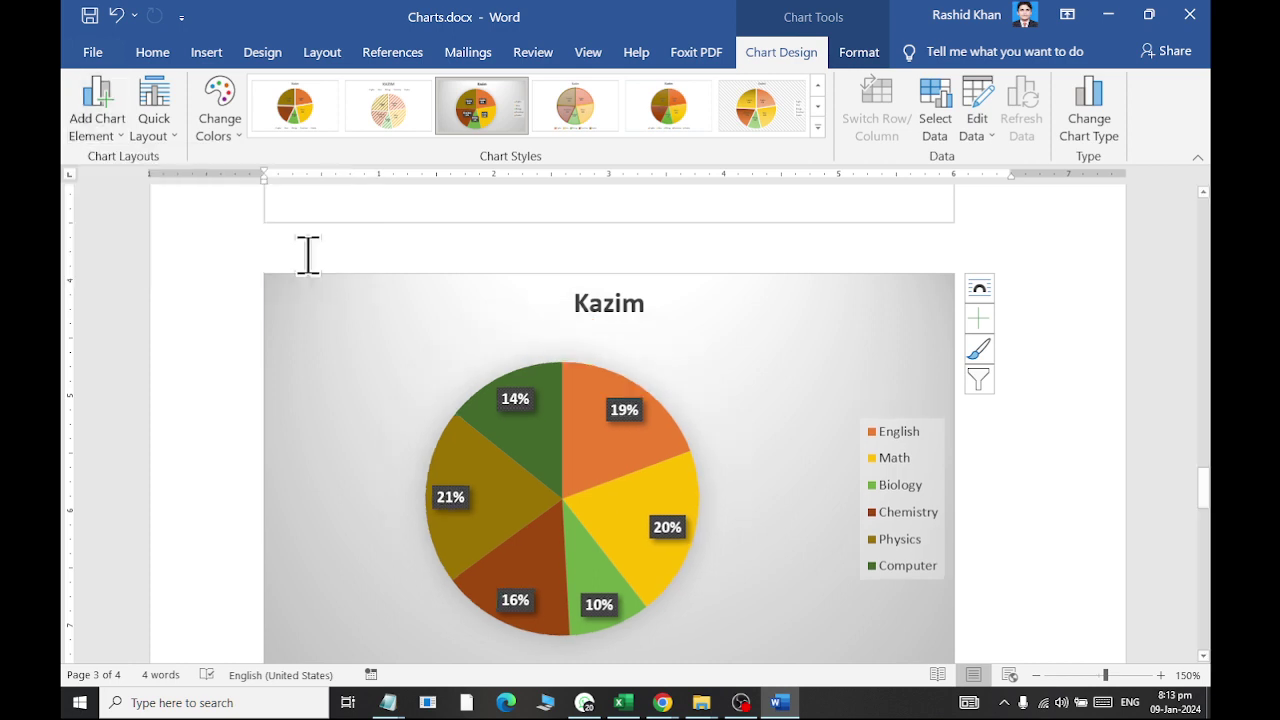
Move the pie chart's title back to the Above Chart position
click(118, 140)
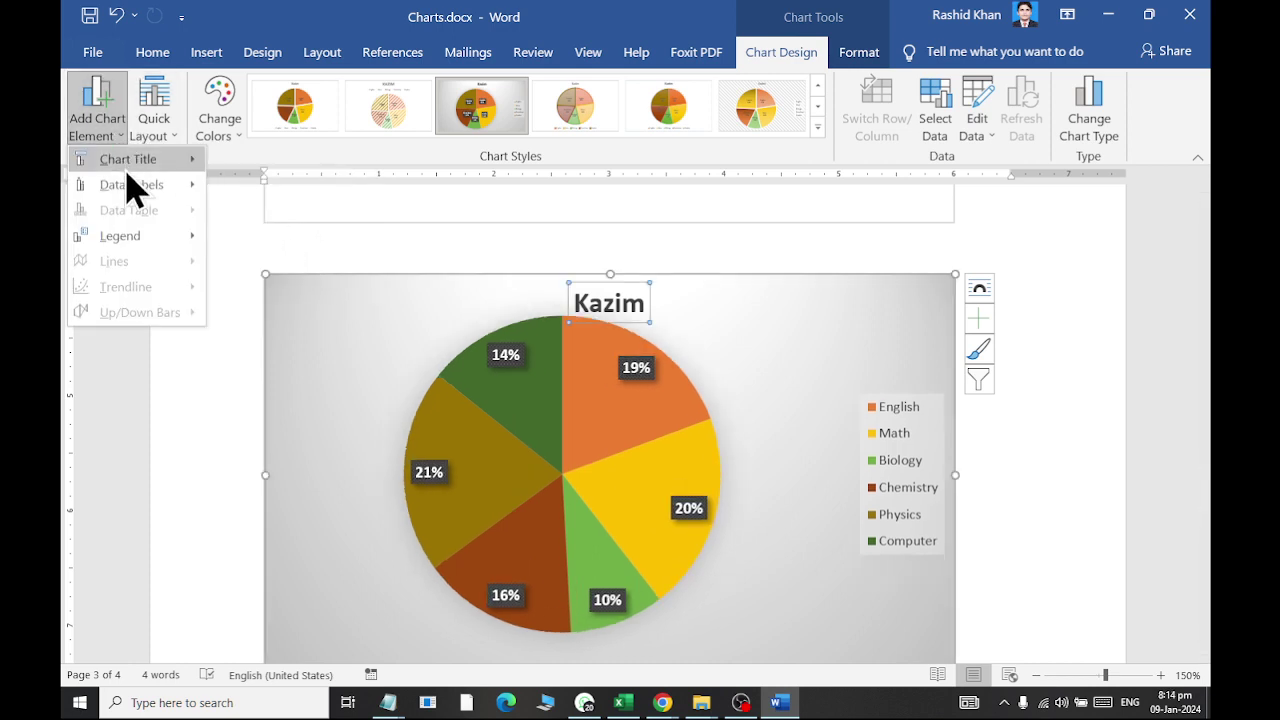
mouse_move(125, 162)
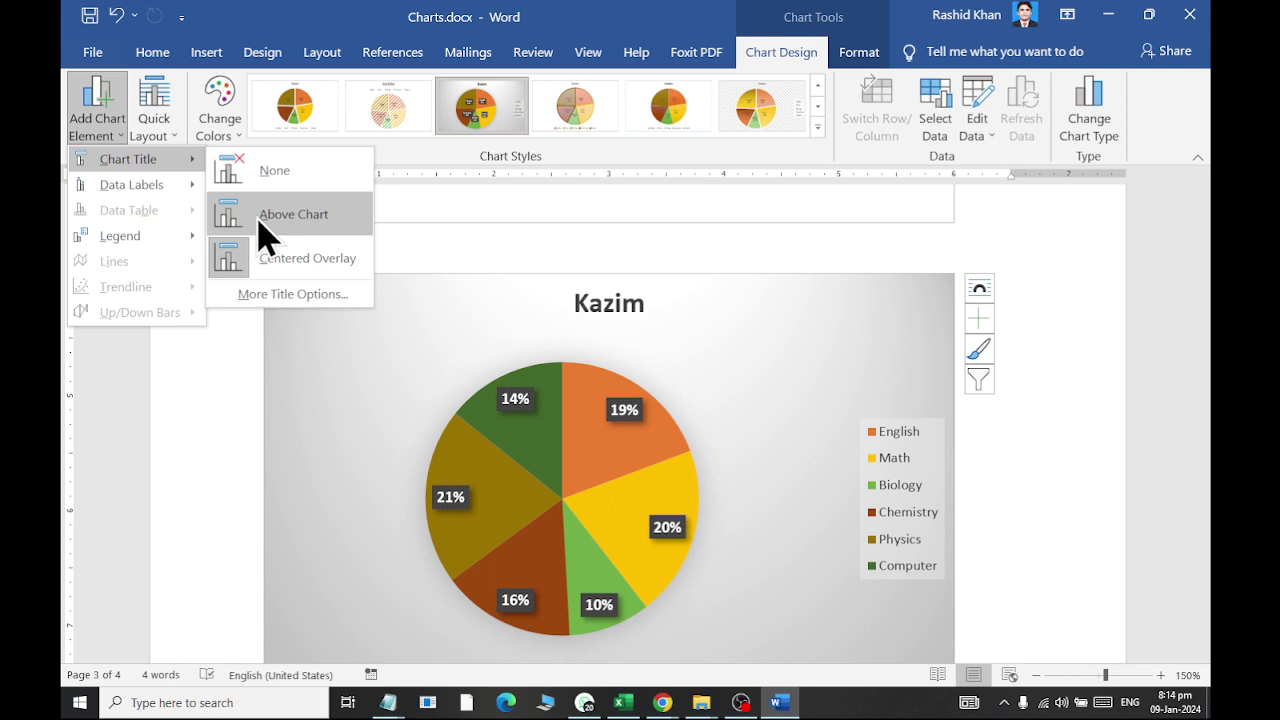
click(260, 220)
Remove the pie chart's title by setting it to None, and add it again with the Above Chart position
click(88, 128)
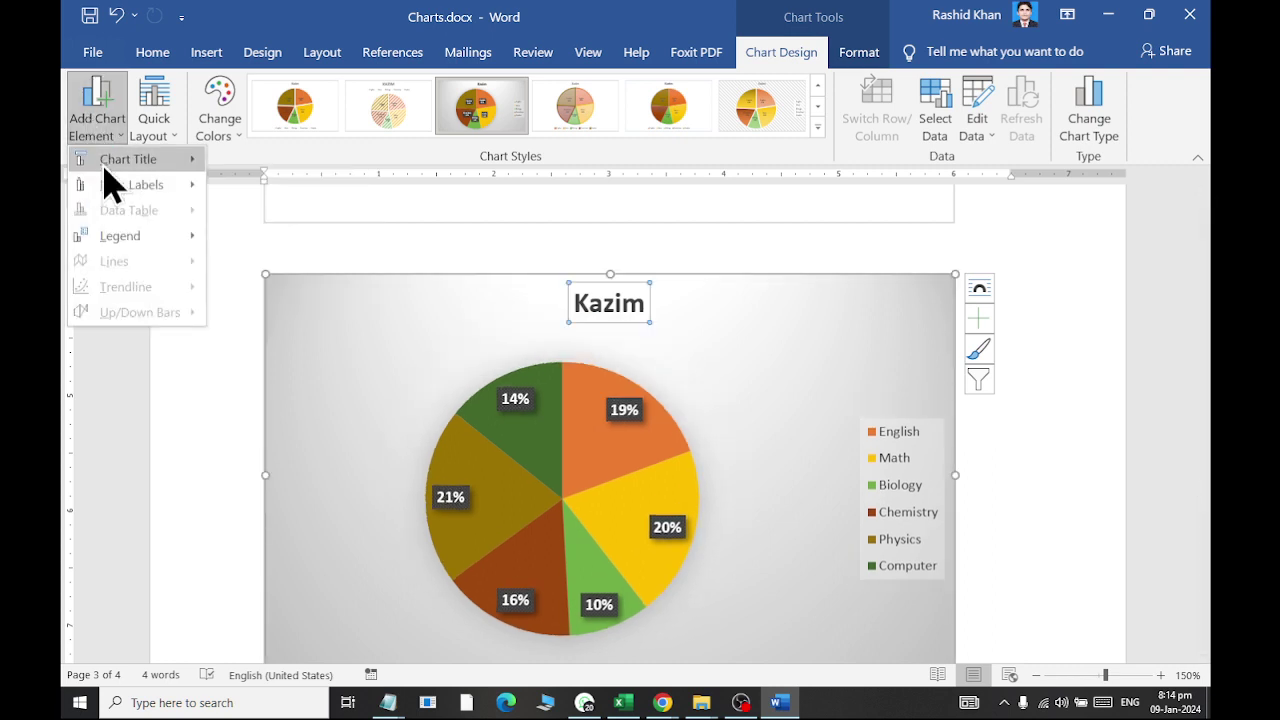
mouse_move(130, 162)
click(270, 172)
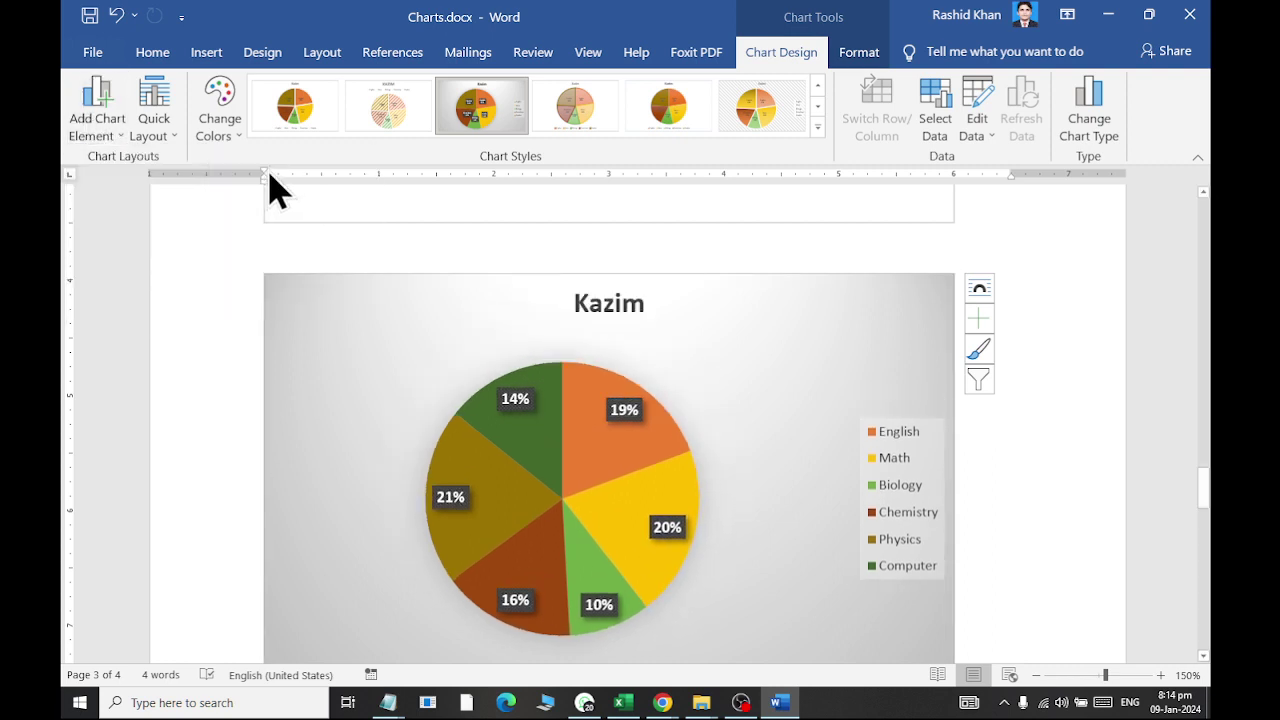
click(87, 134)
mouse_move(102, 162)
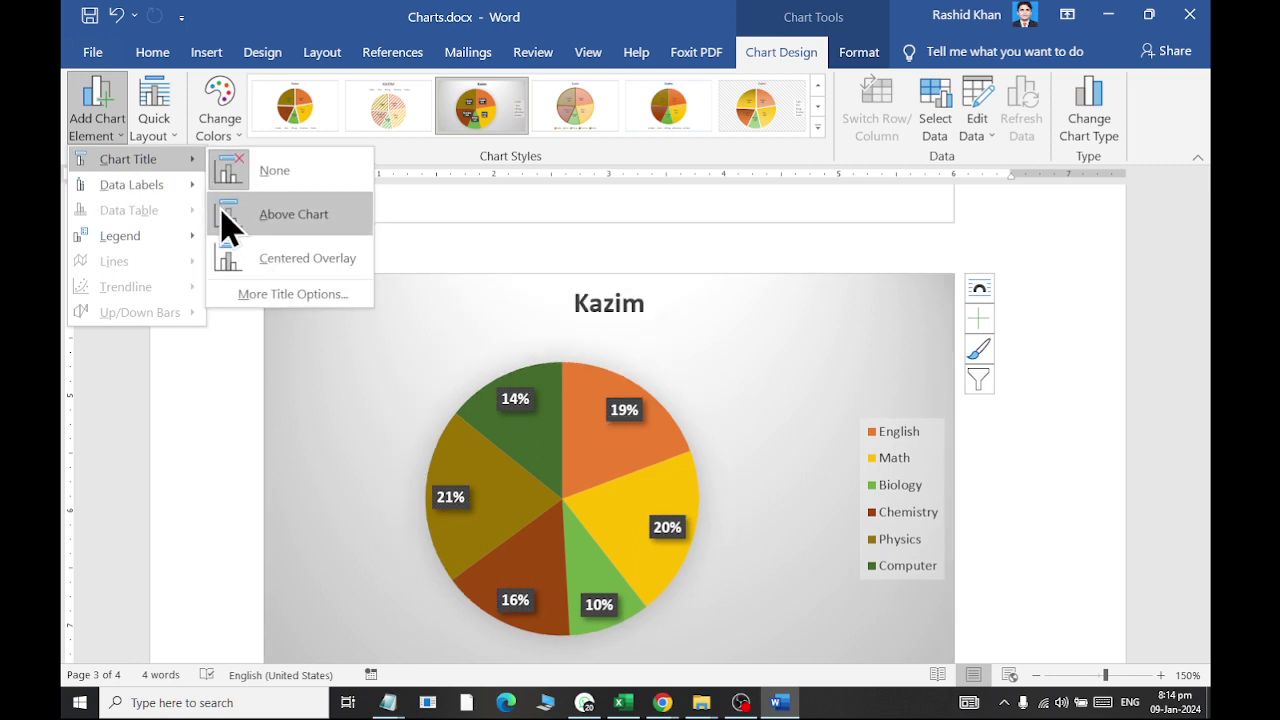
click(232, 222)
Place the pie chart's legend at the top, between the title and the pie
click(92, 136)
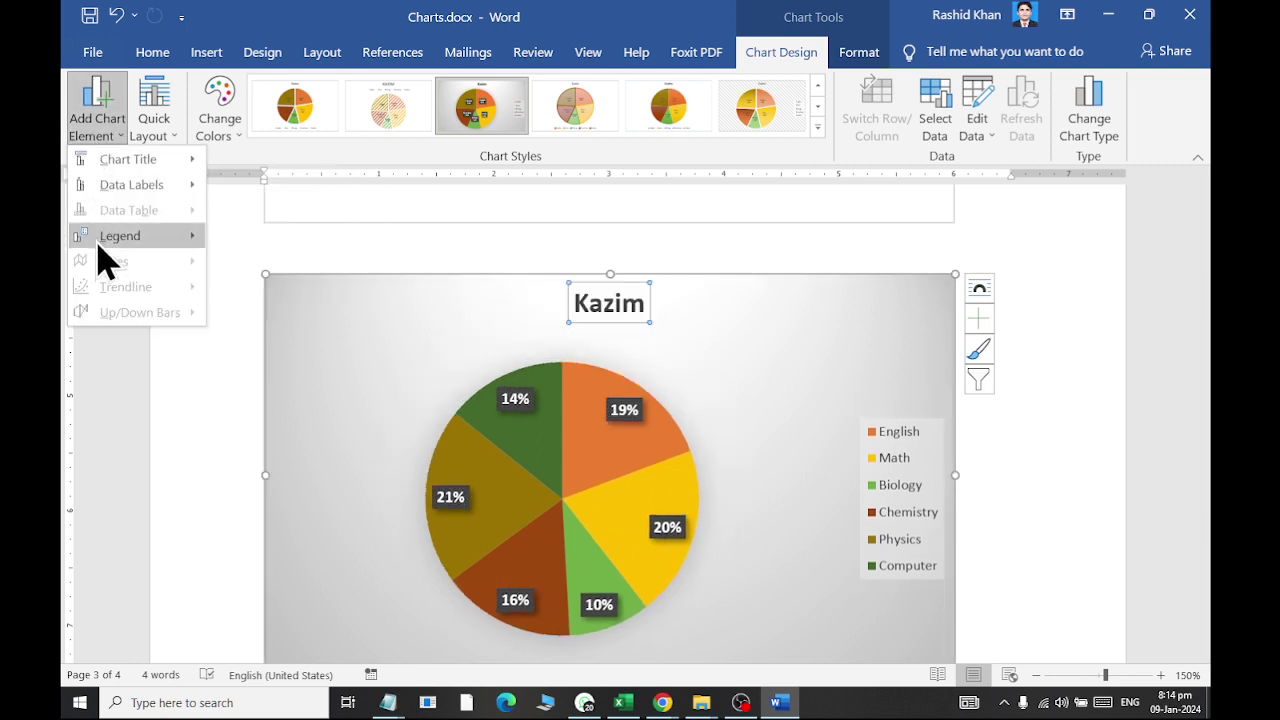
mouse_move(107, 255)
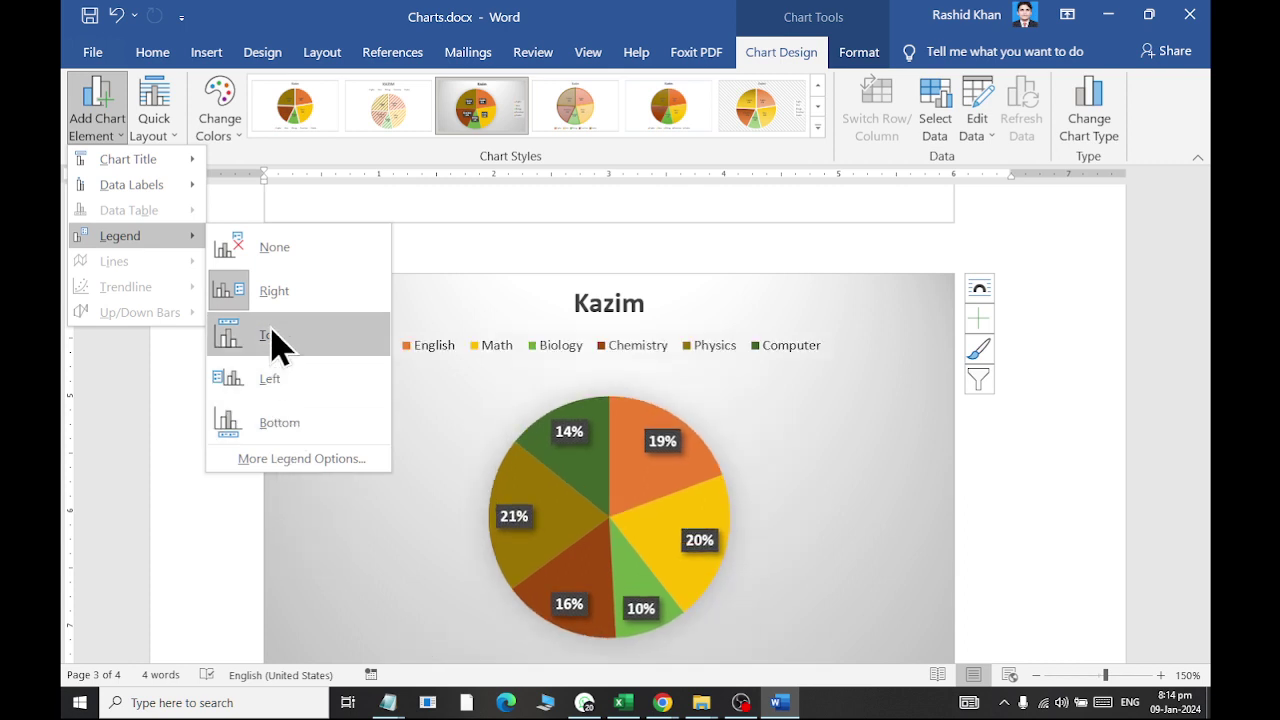
click(272, 340)
Change the pie chart's data labels to Data Callout
click(160, 125)
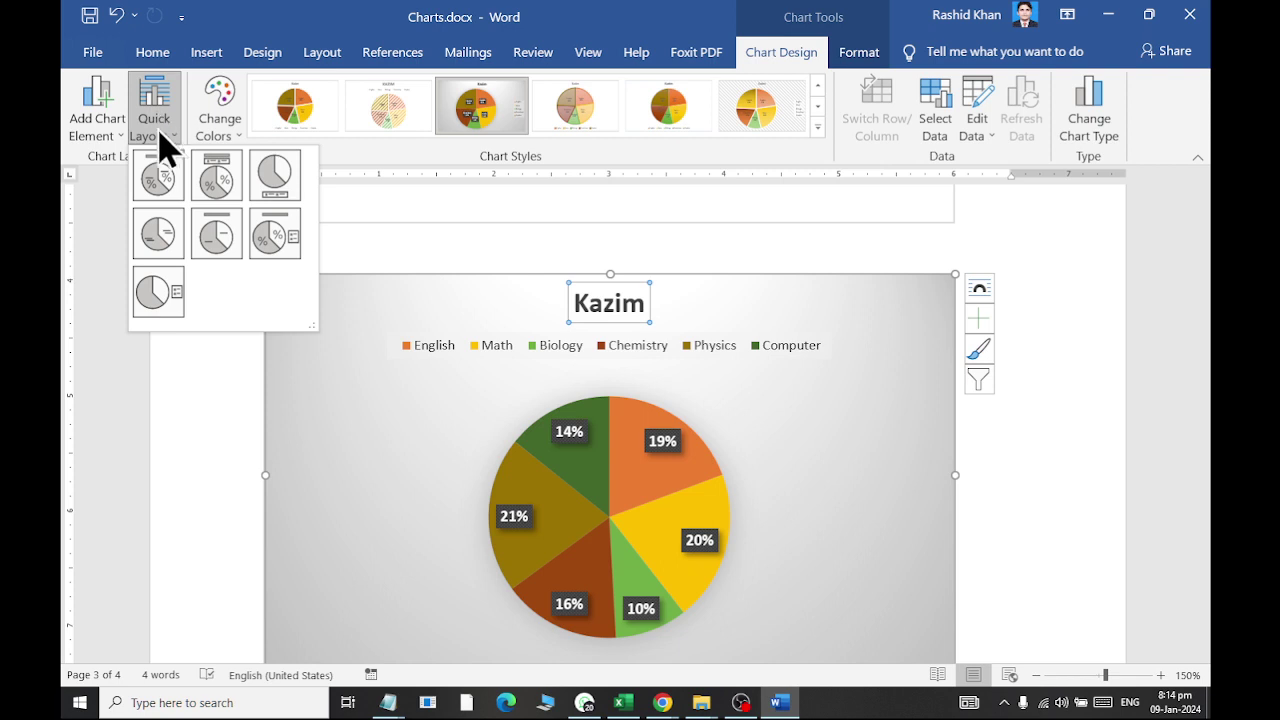
click(112, 128)
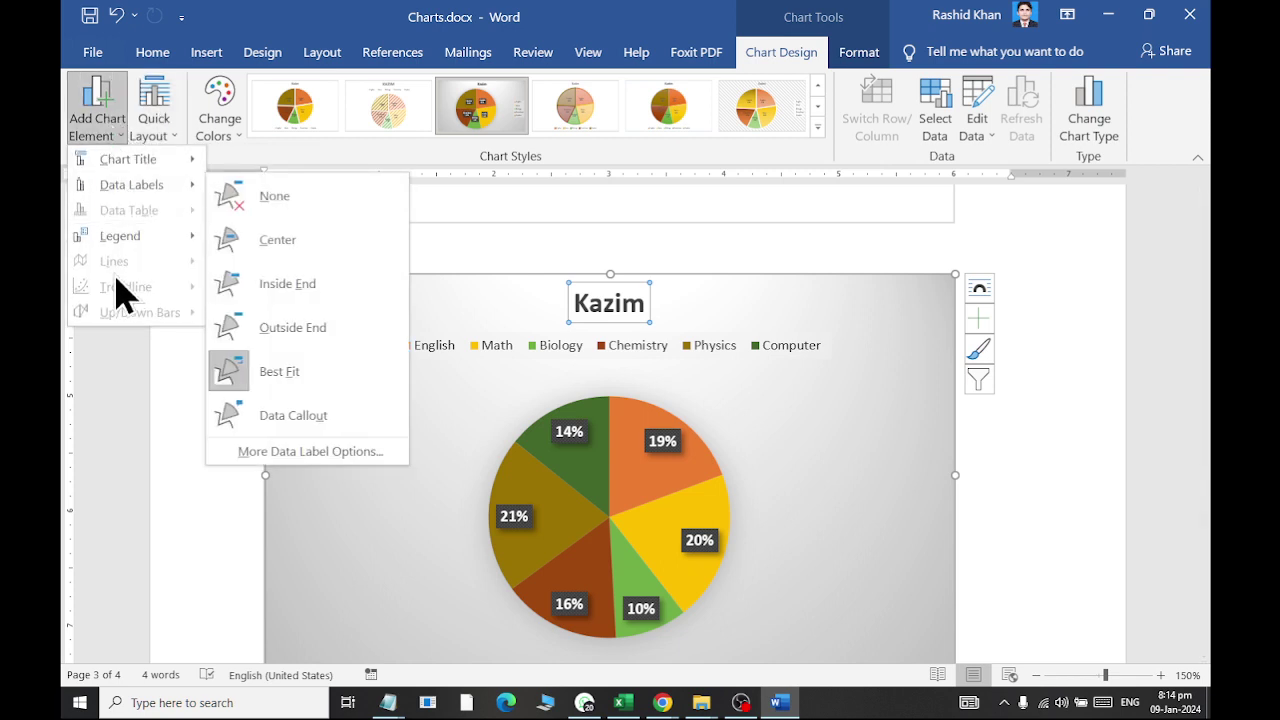
mouse_move(142, 192)
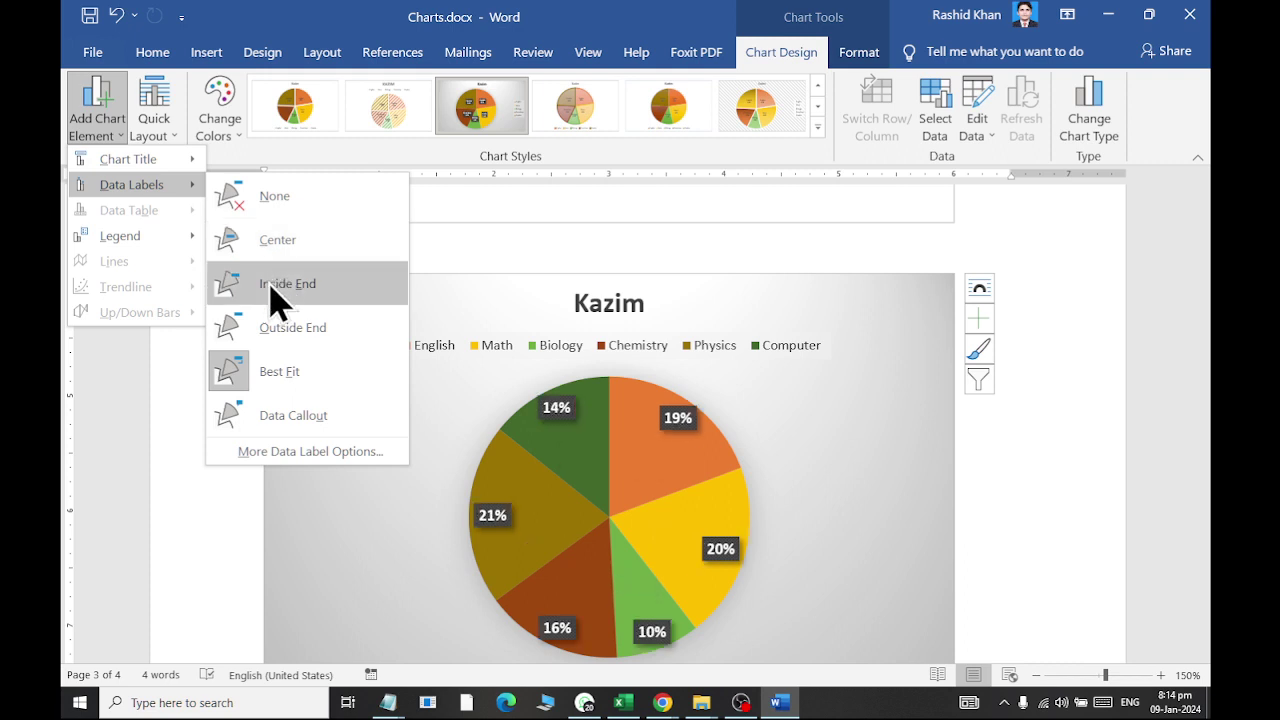
click(262, 416)
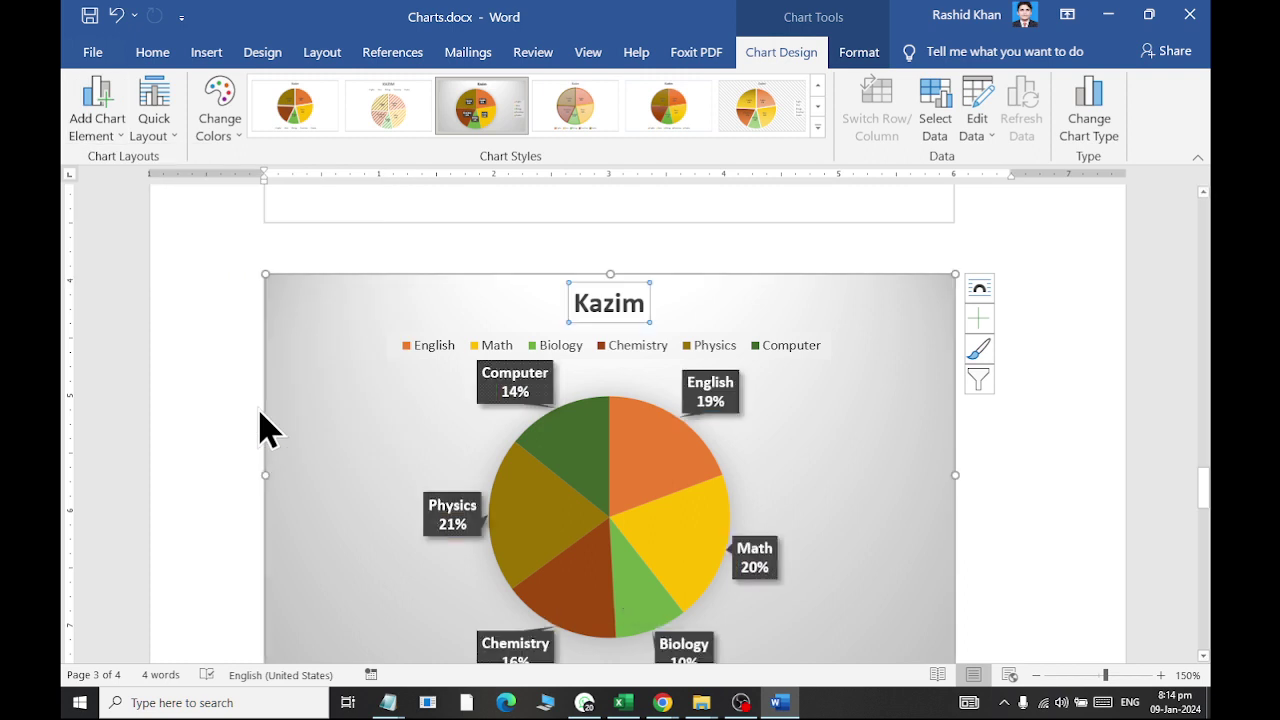
Fill only the Computer slice of the pie with the standard dark red colour
click(567, 443)
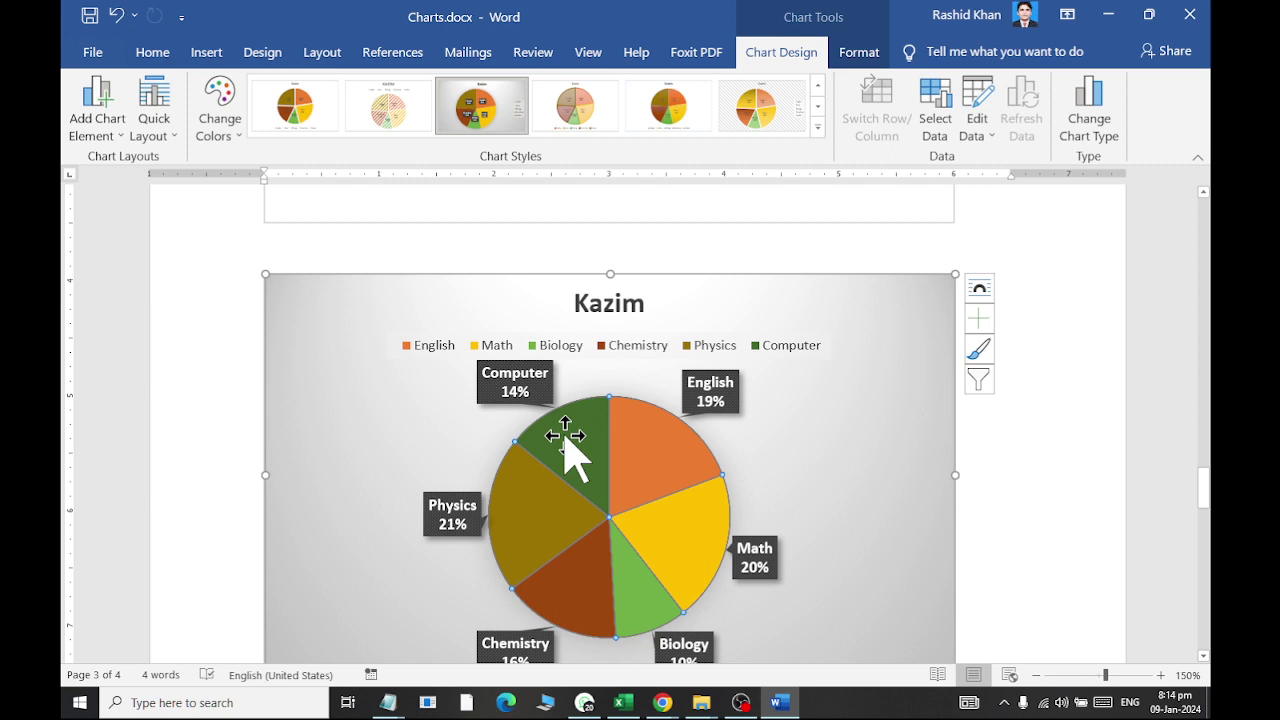
double_click(567, 443)
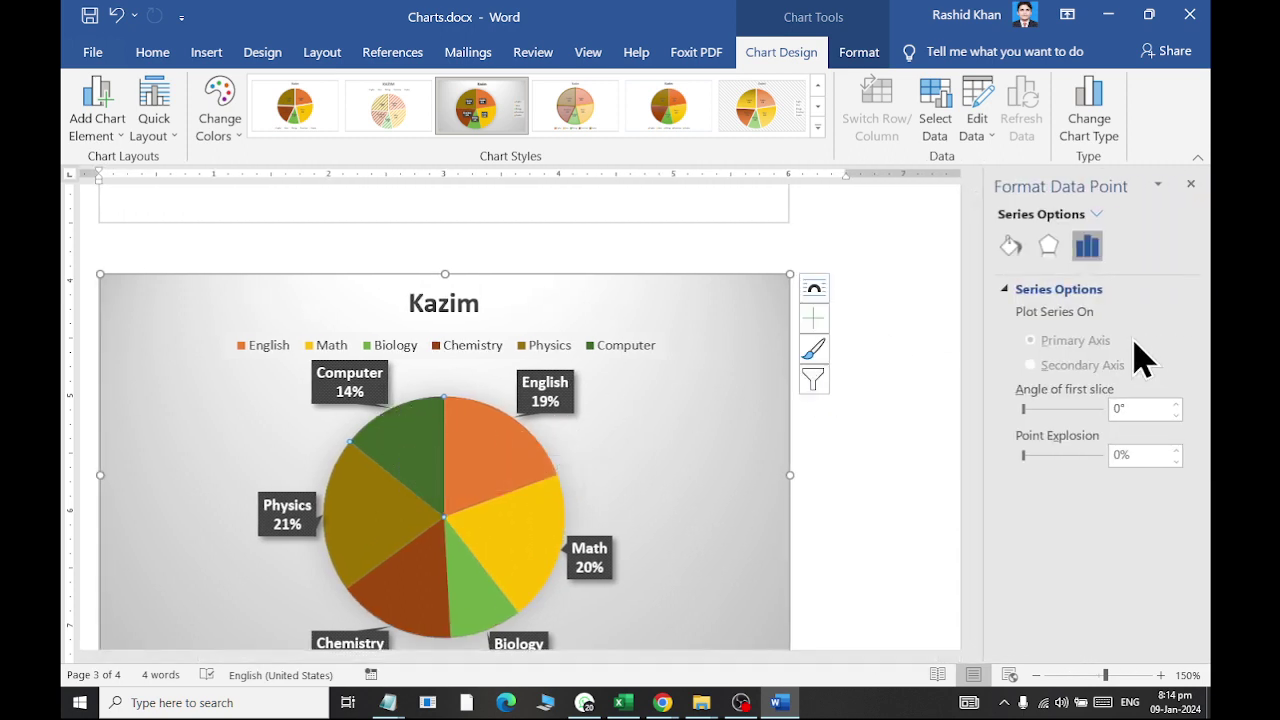
click(1011, 247)
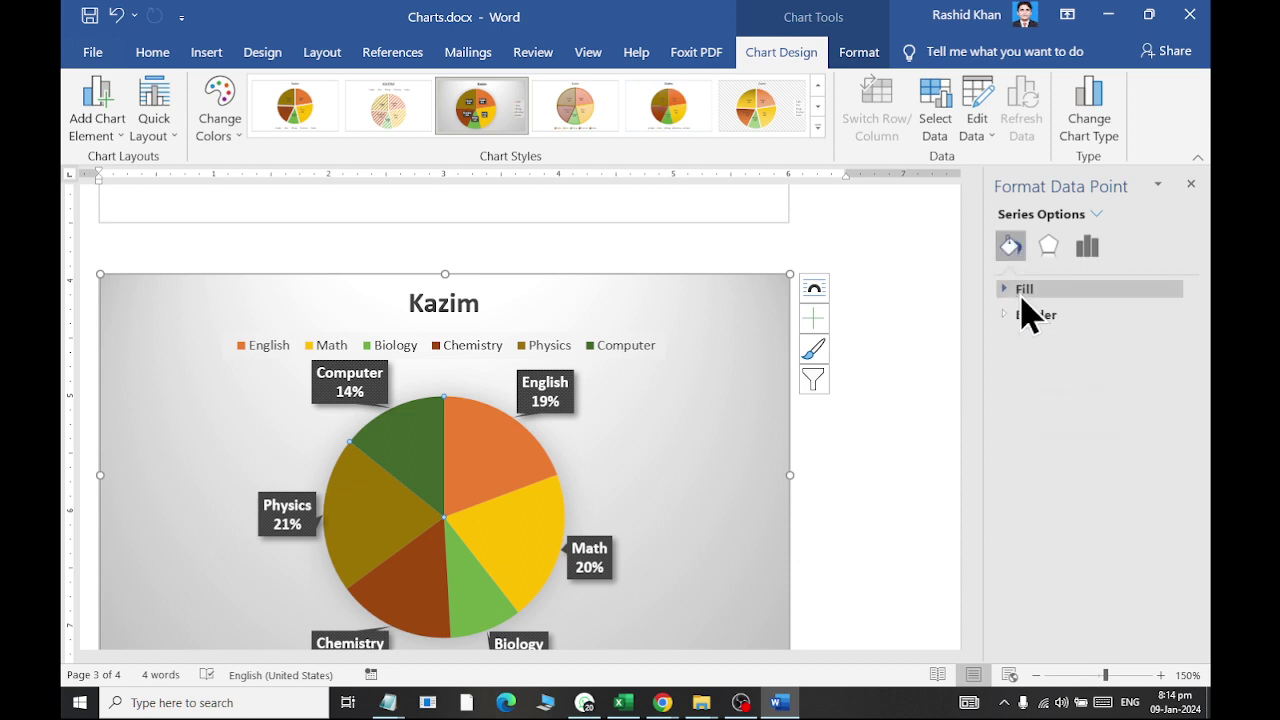
click(1010, 293)
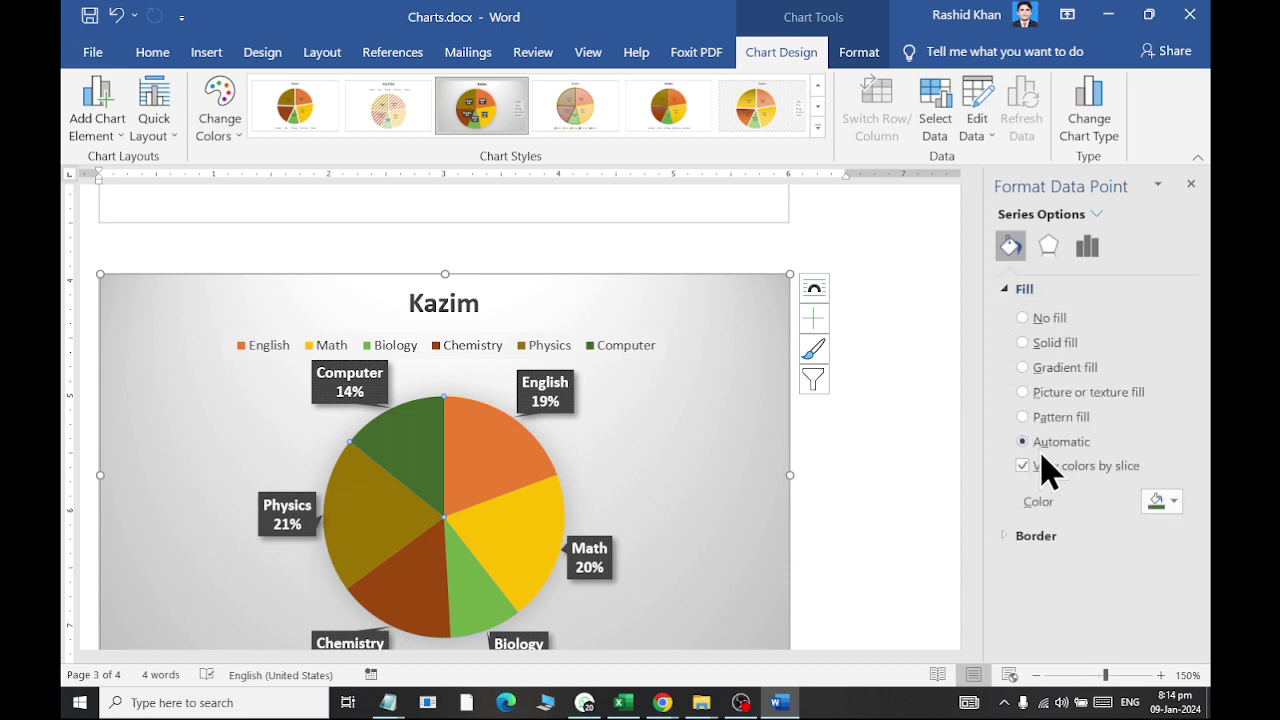
click(1150, 500)
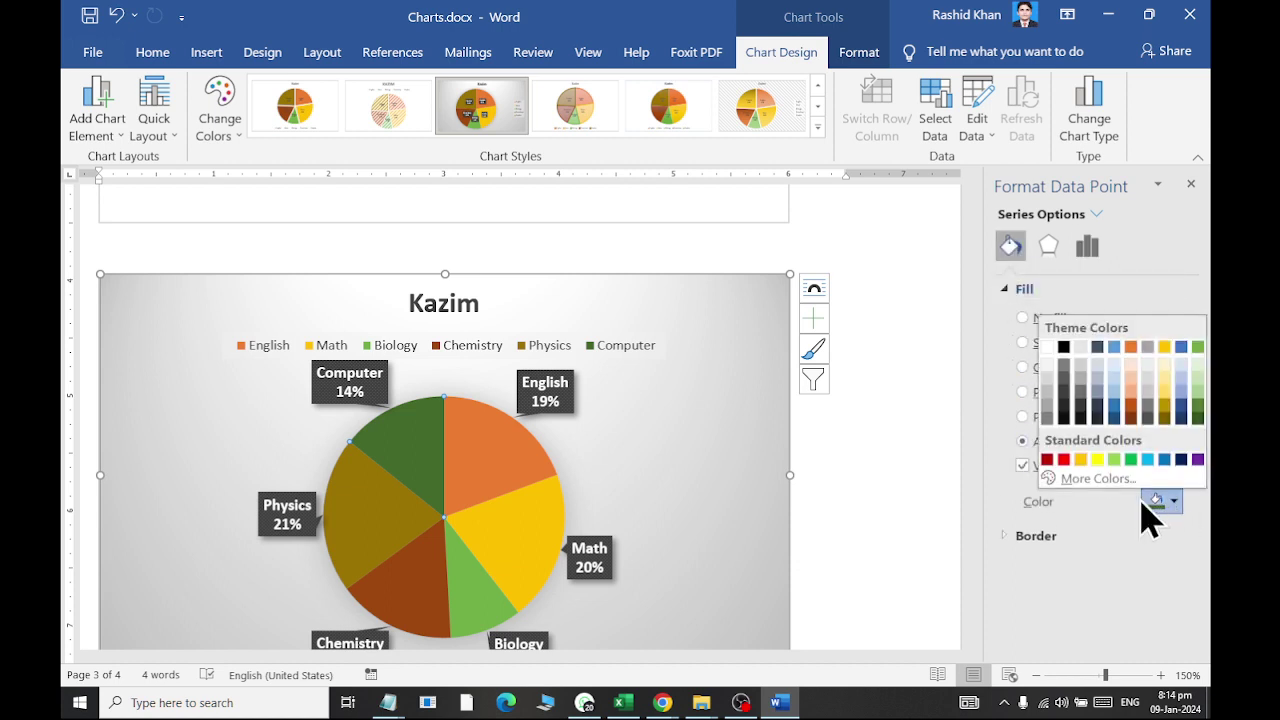
click(1048, 461)
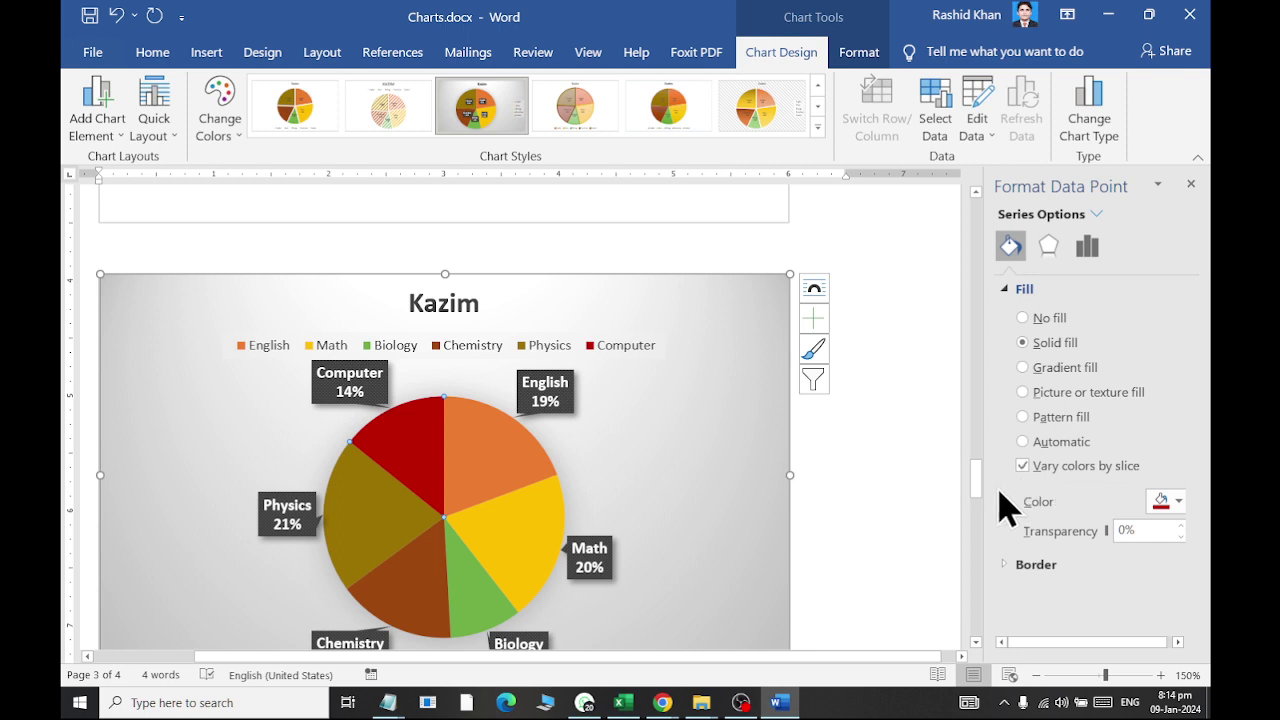
Give the Math slice a gradient fill using the gold preset gradient in the fourth row
click(506, 540)
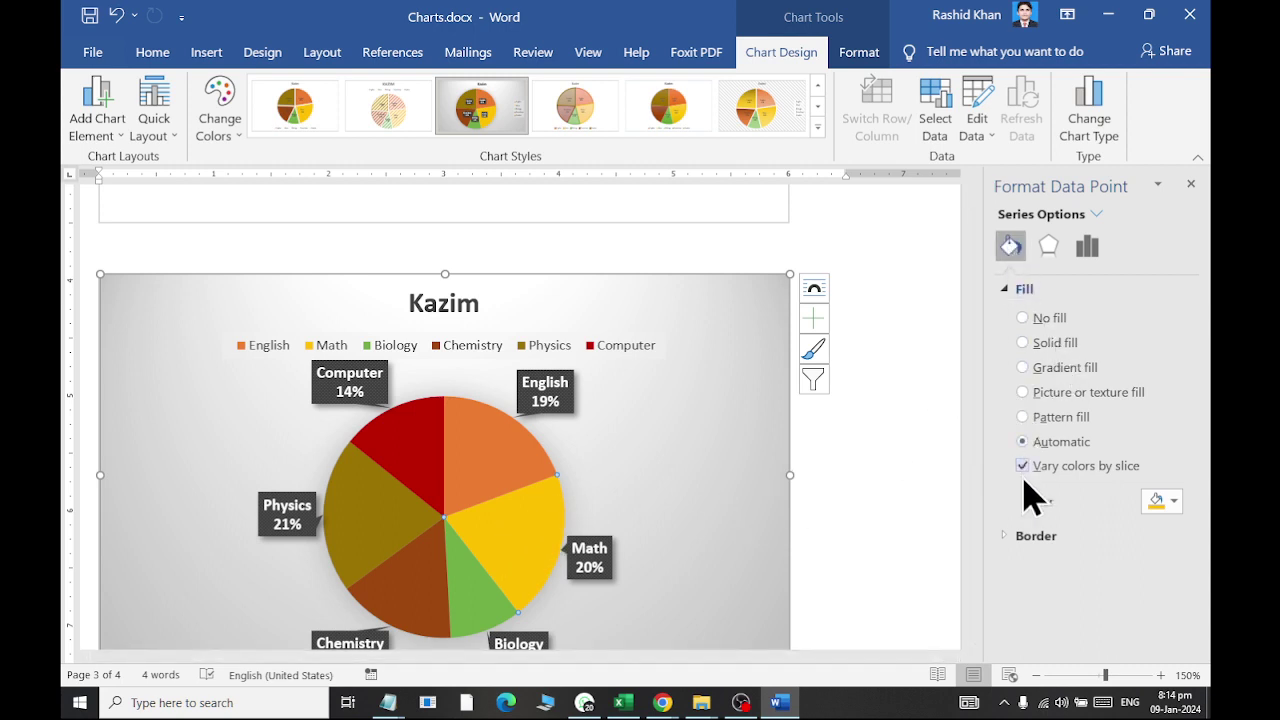
click(1038, 390)
click(1170, 503)
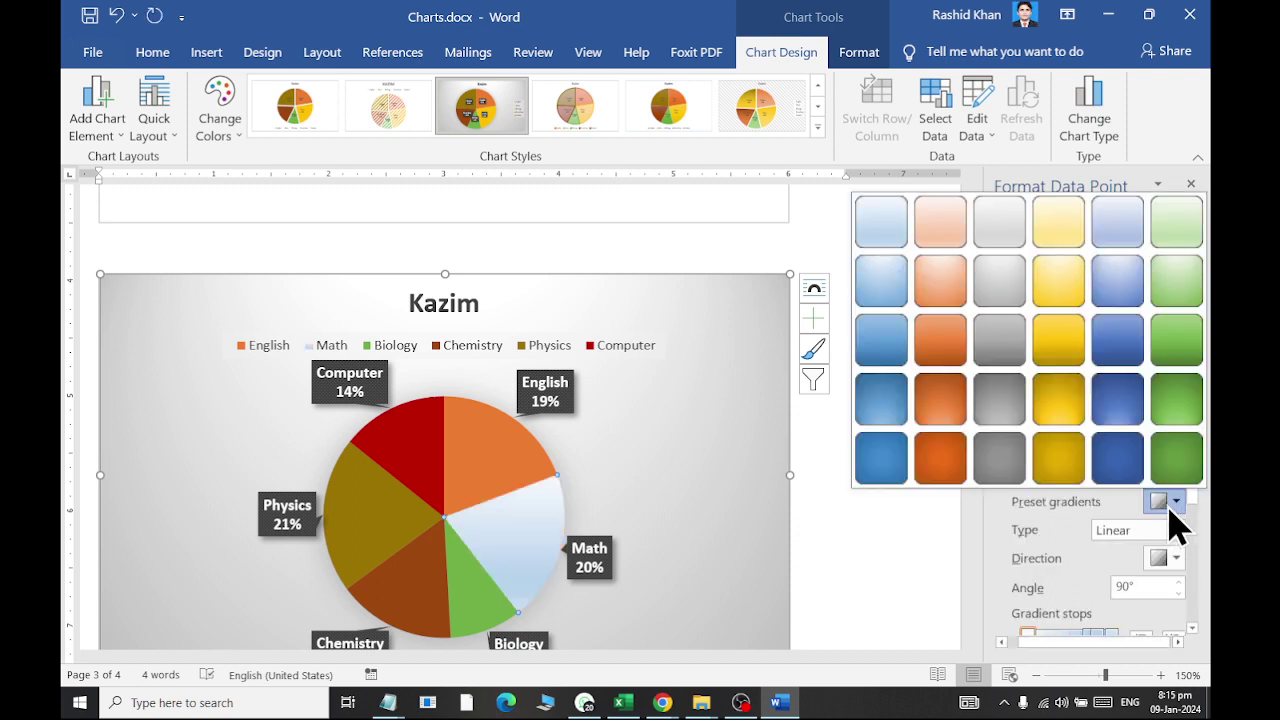
click(1058, 400)
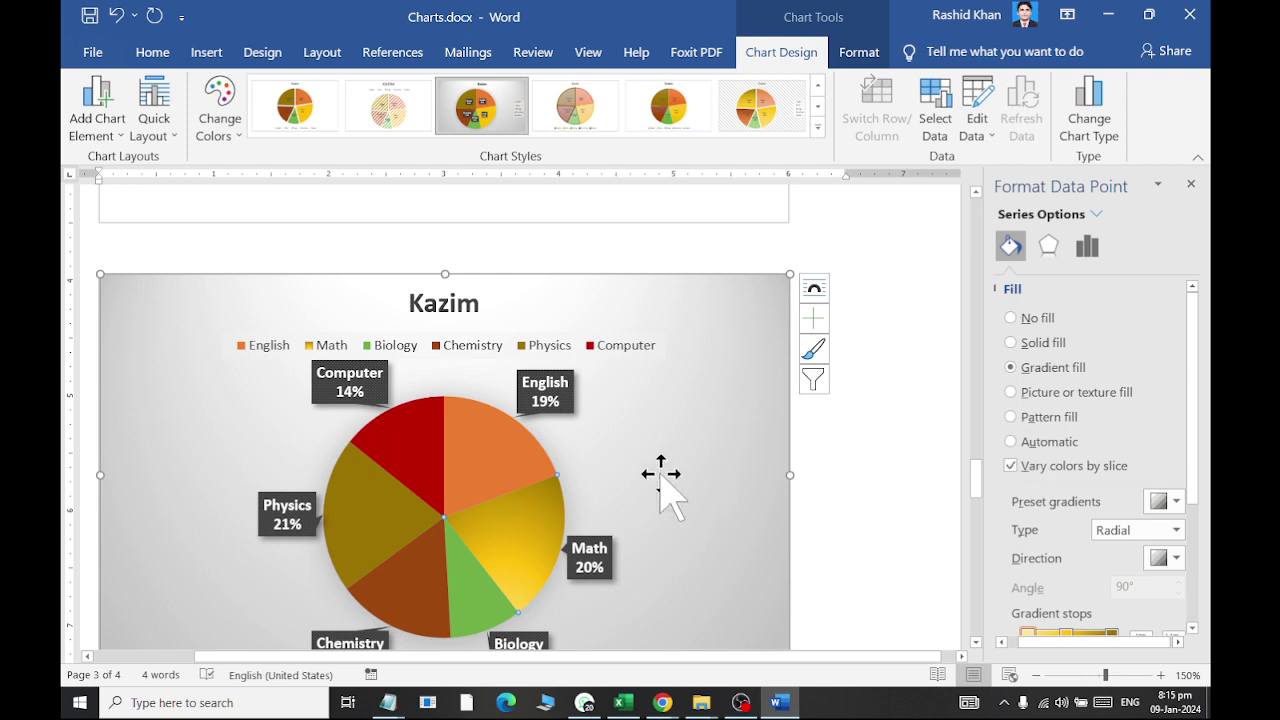
Give the English slice a pattern fill with wide downward diagonal stripes
click(479, 447)
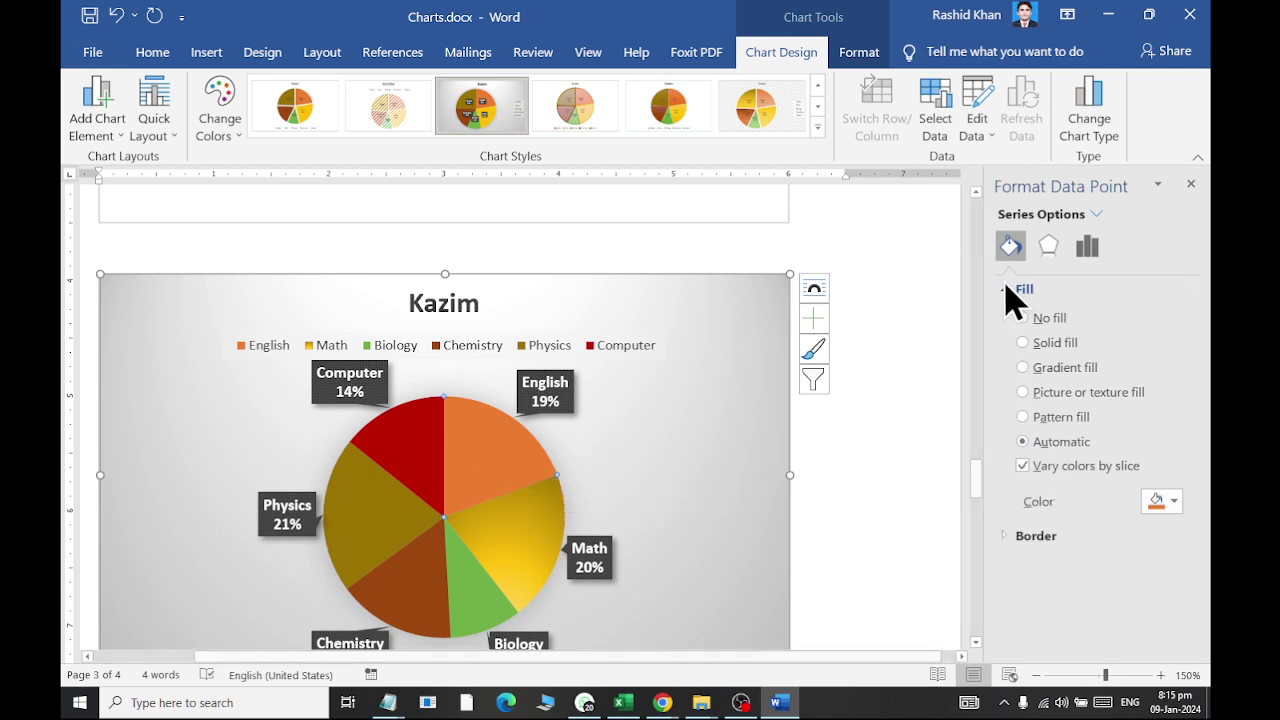
click(1022, 416)
click(1174, 599)
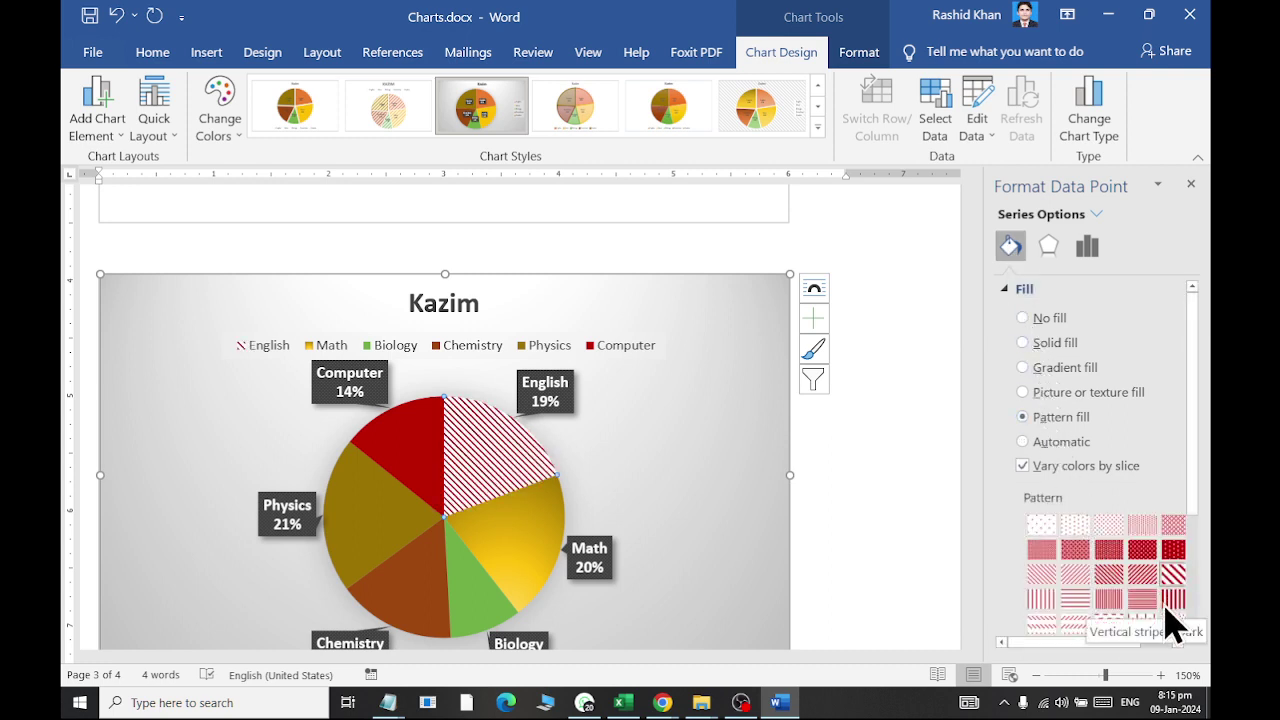
Set the English slice's pattern foreground to gold and its background to dark blue
scroll(1170, 620, down, 5)
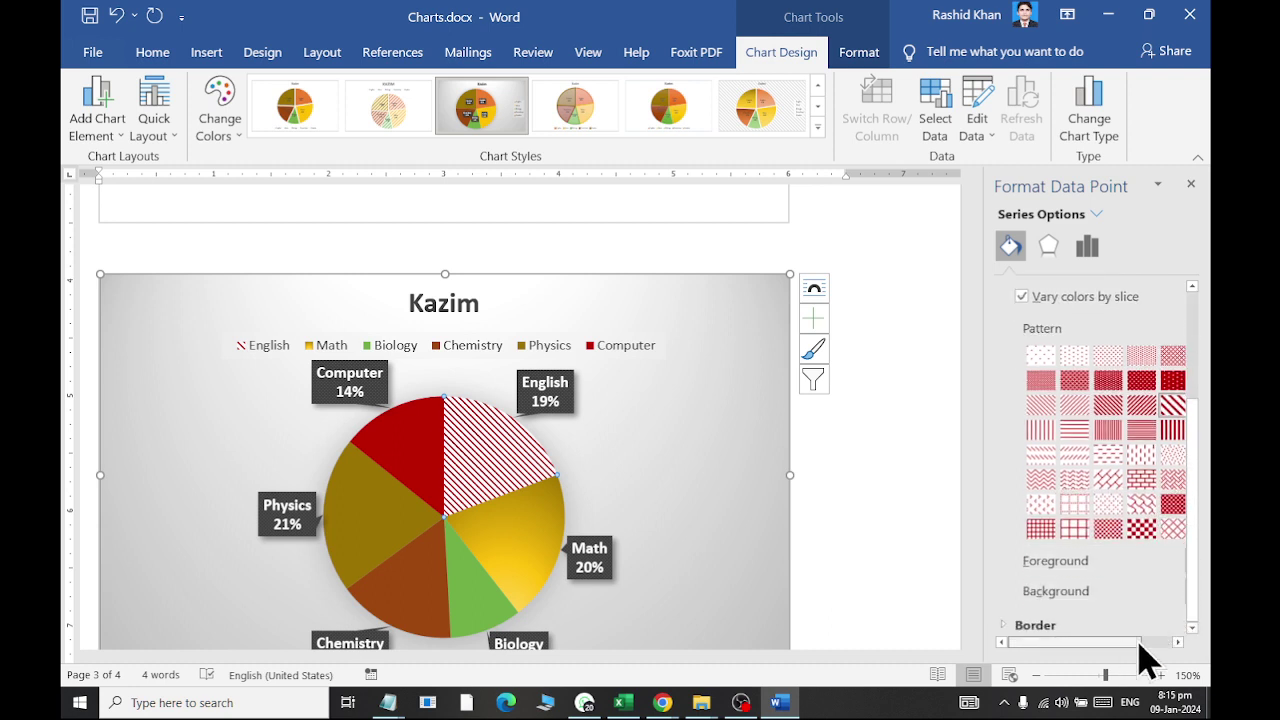
drag(1140, 645, 1171, 586)
click(1152, 560)
click(1080, 518)
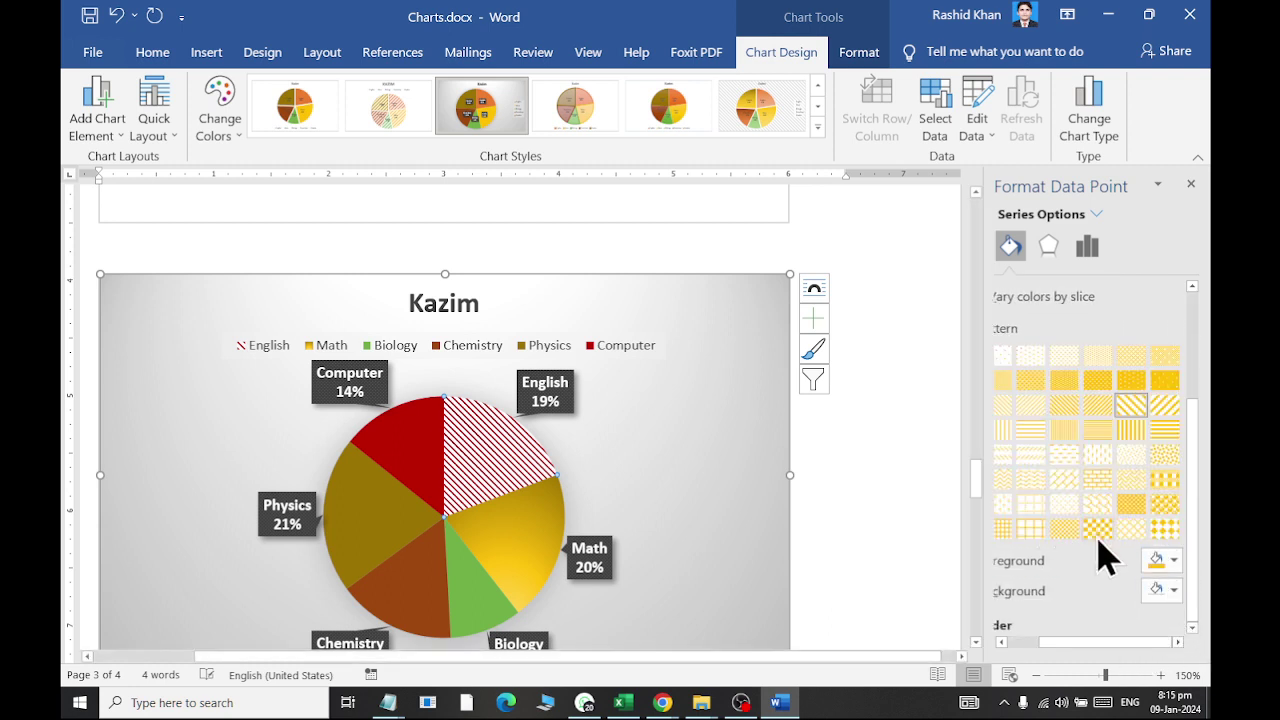
click(1170, 591)
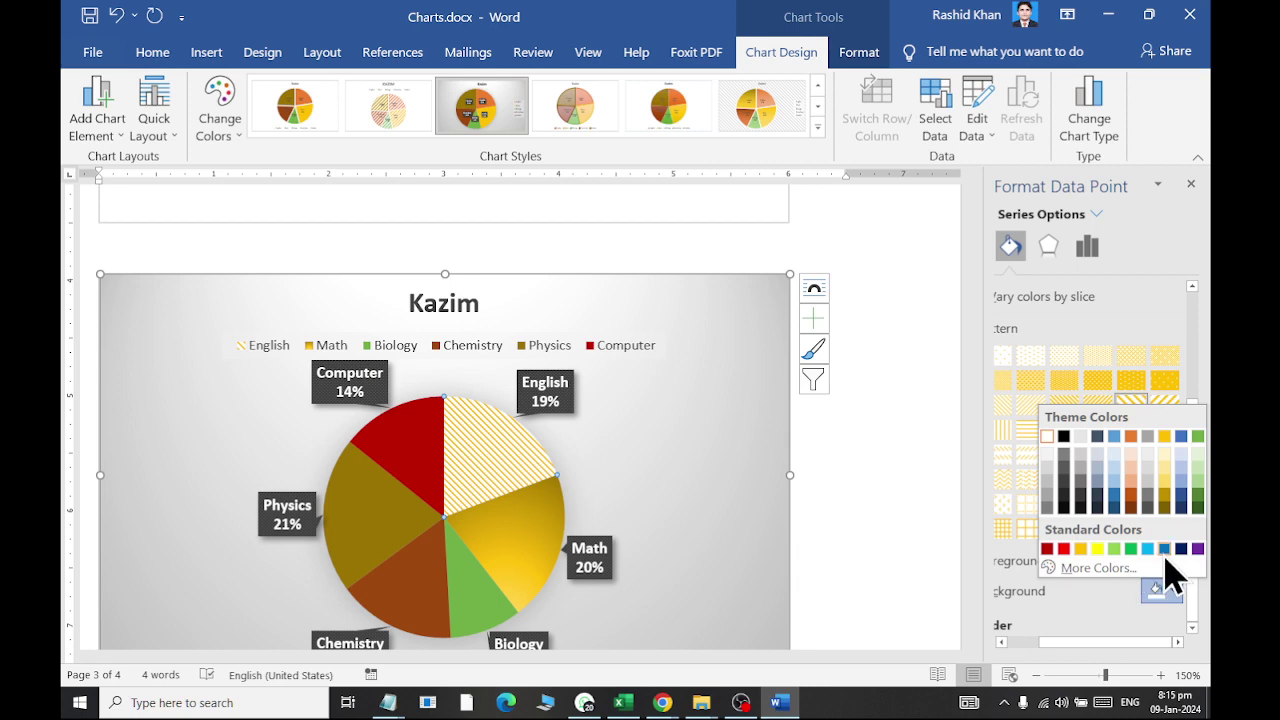
click(1181, 548)
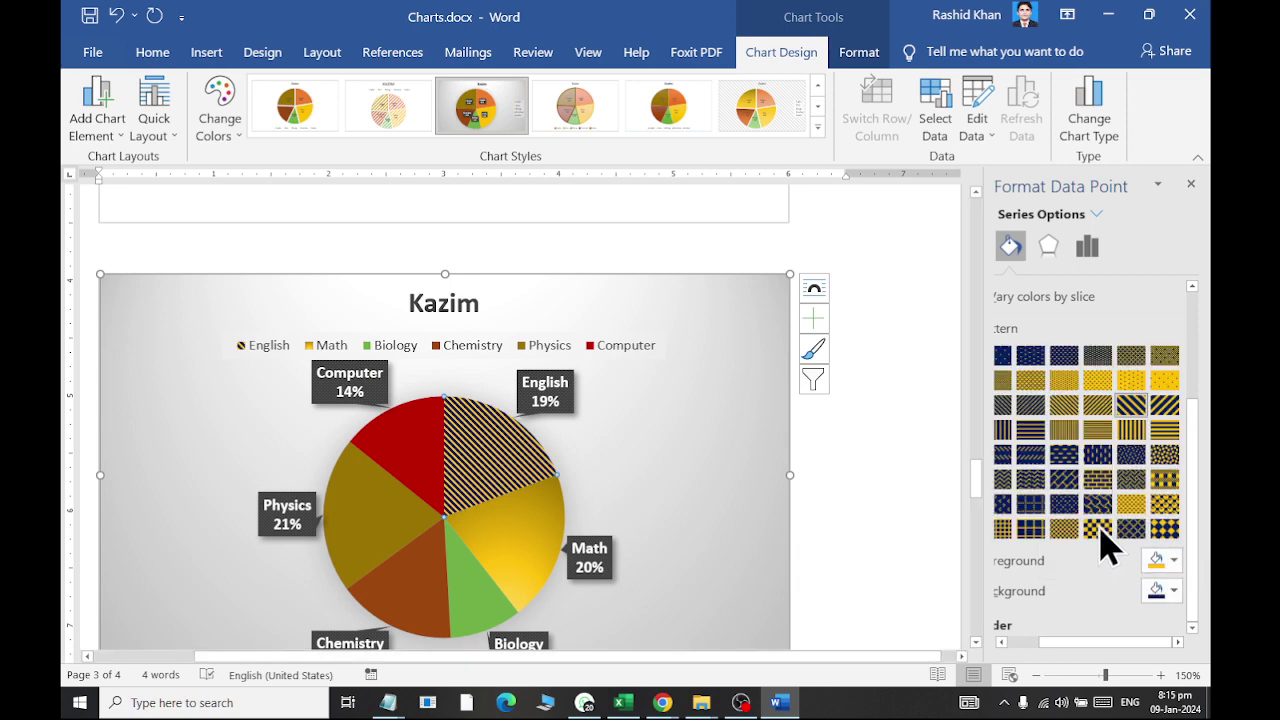
scroll(1092, 460, up, 3)
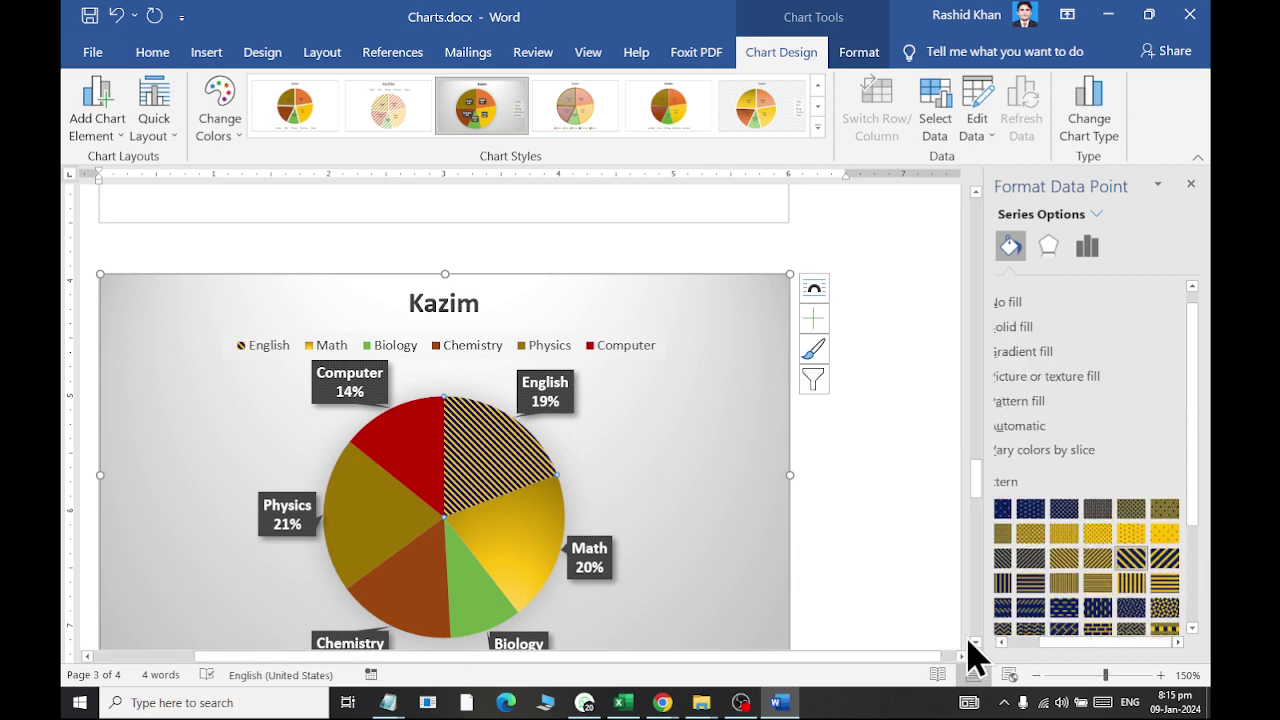
scroll(1046, 645, left, 2)
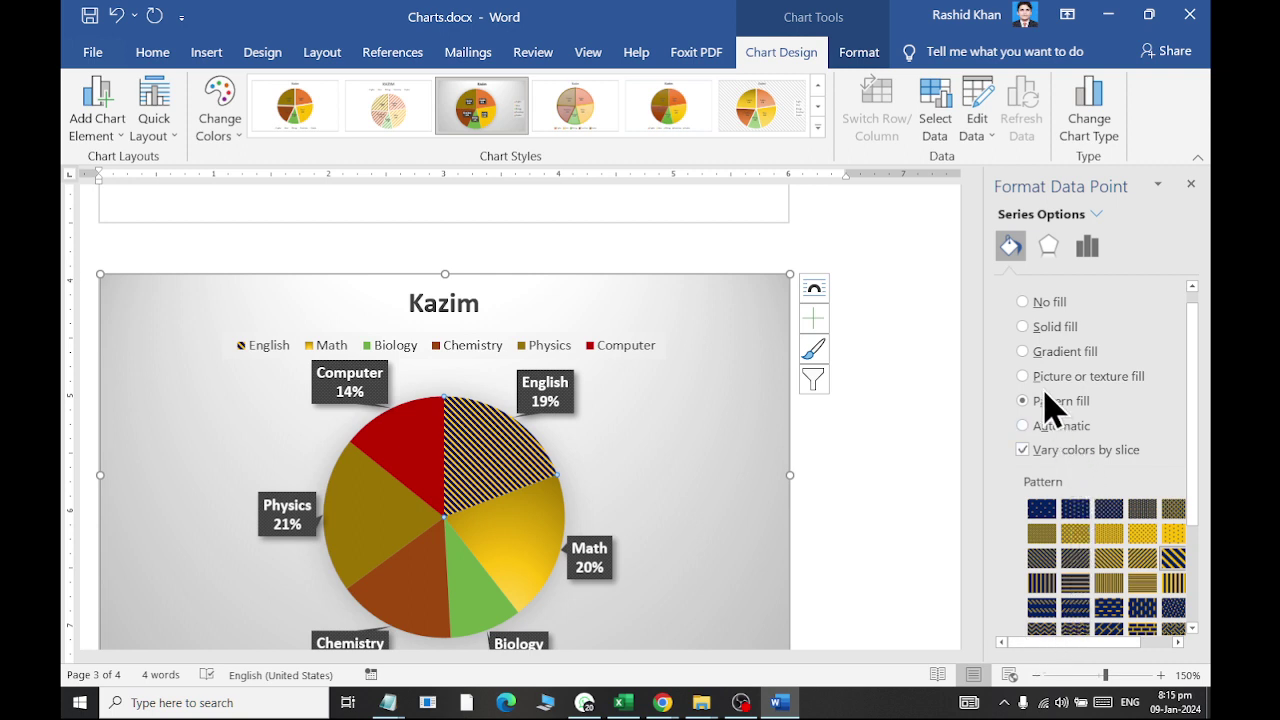
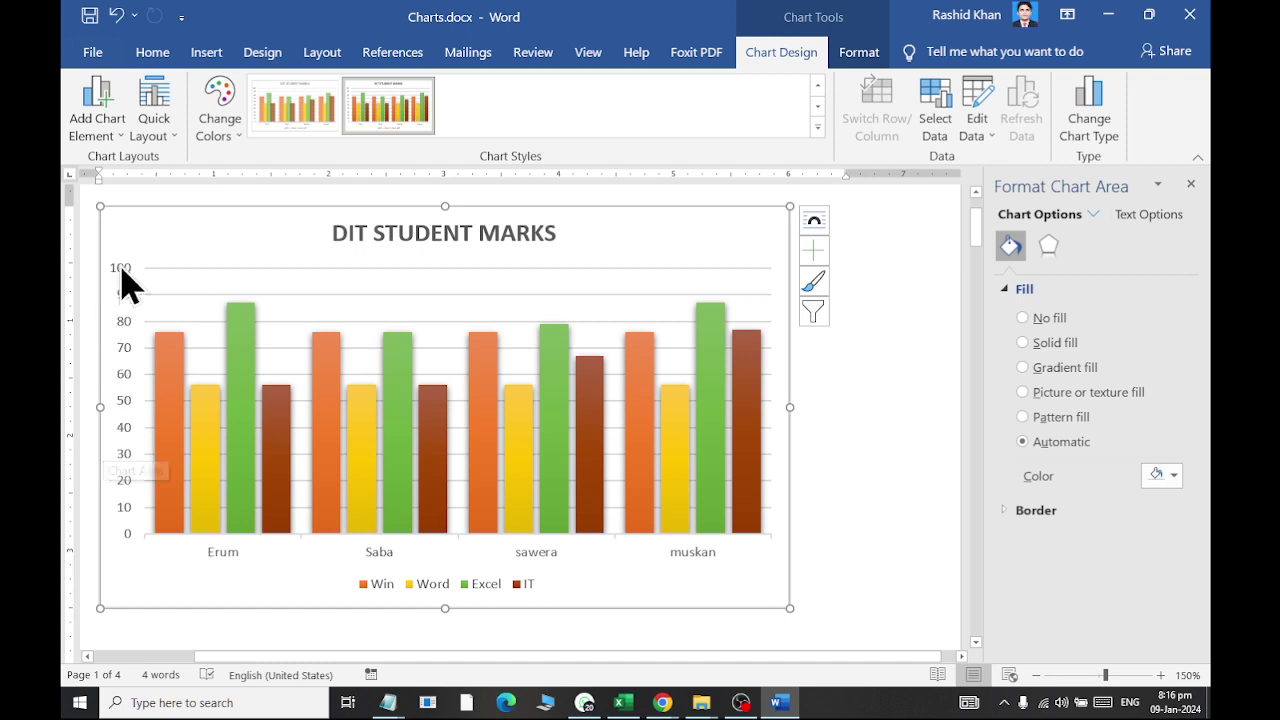
Add primary vertical and primary horizontal axis titles to the DIT STUDENT MARKS column chart
click(100, 128)
mouse_move(110, 200)
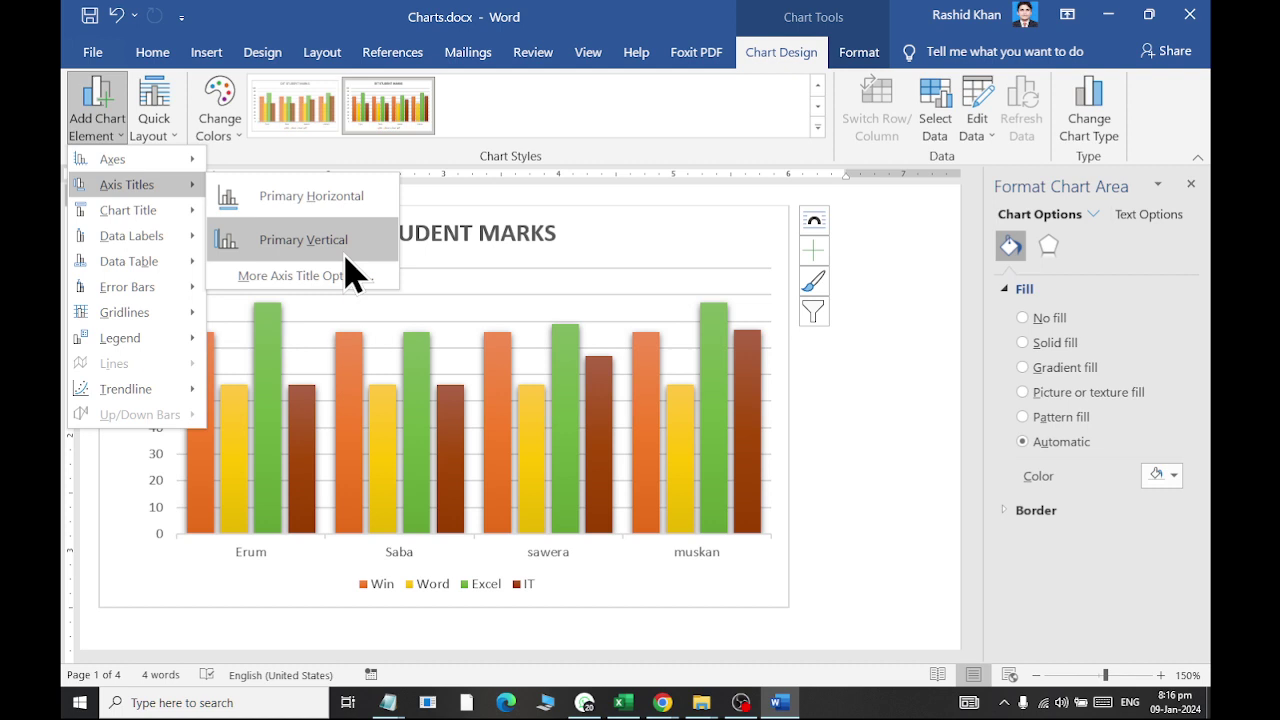
click(303, 240)
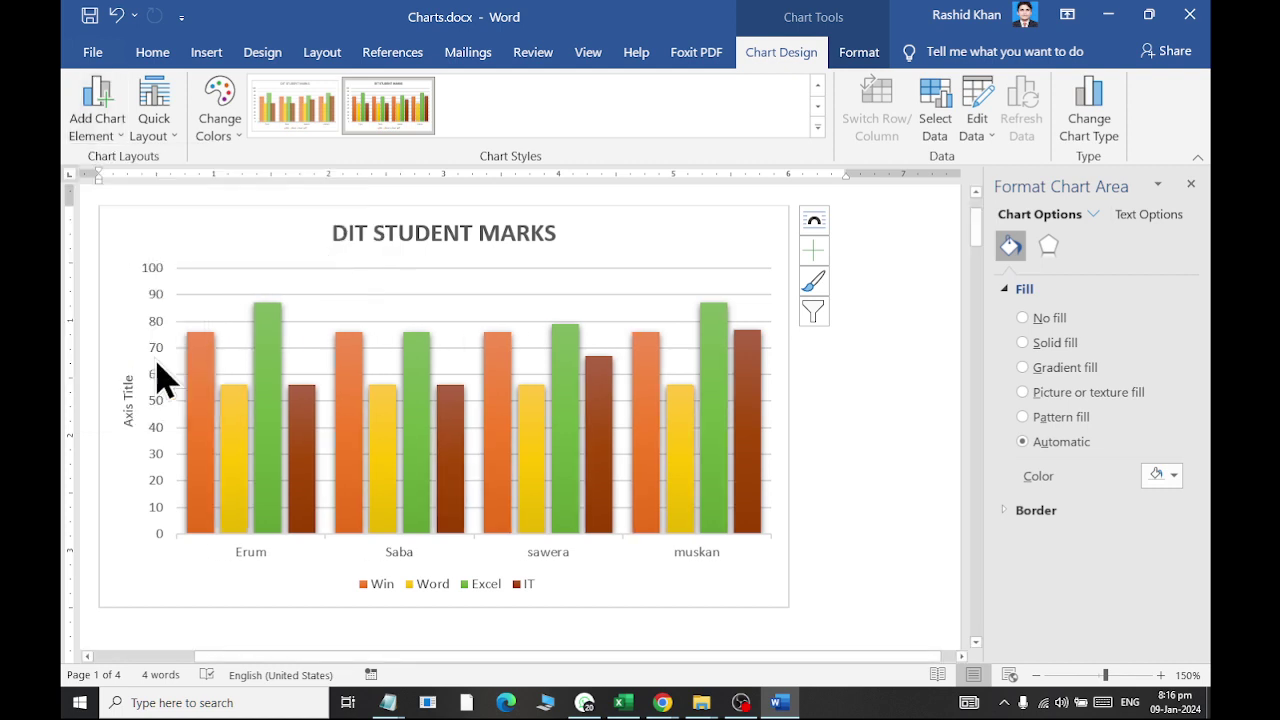
click(103, 134)
click(284, 203)
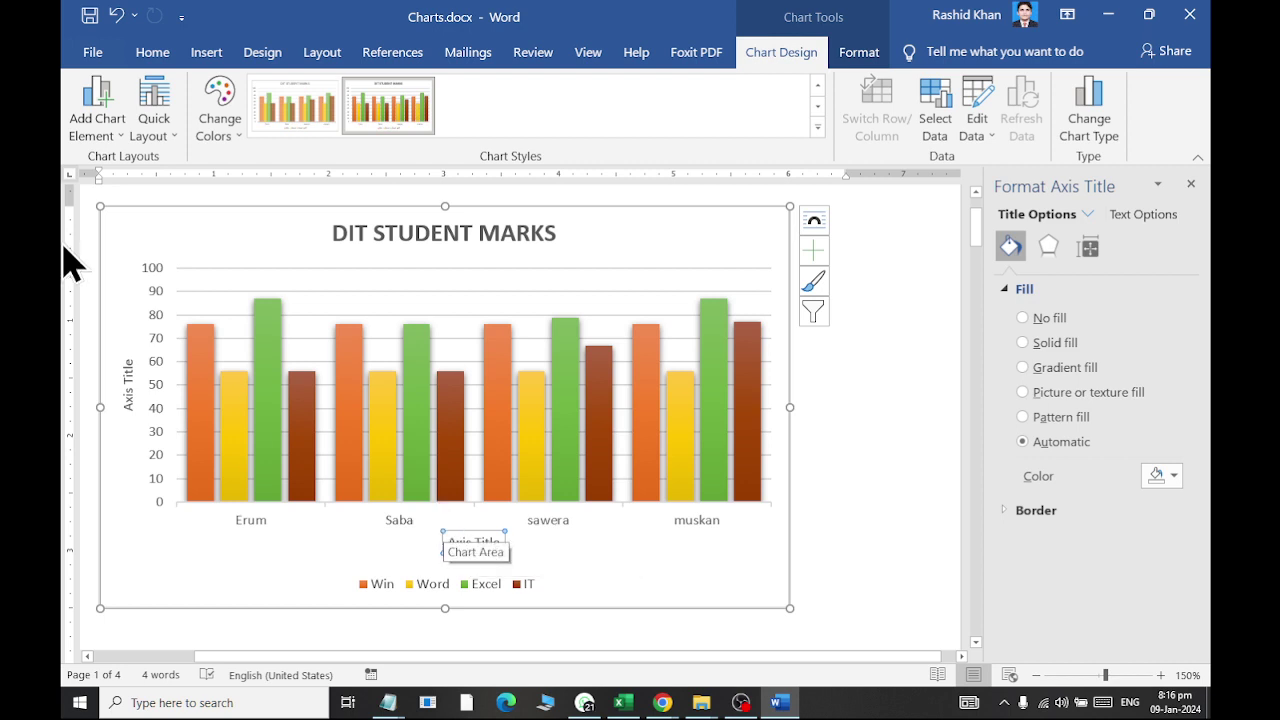
Show data labels at the outside end of the columns in the DIT STUDENT MARKS chart
click(104, 132)
mouse_move(205, 214)
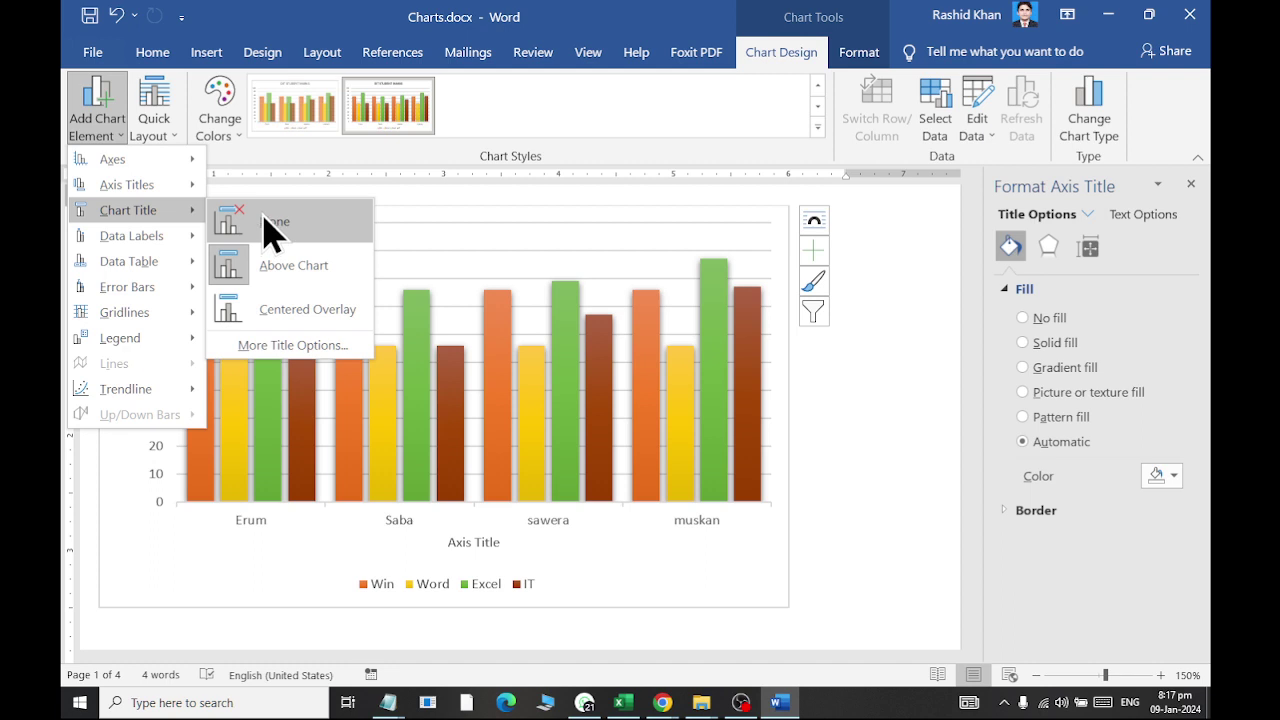
mouse_move(194, 251)
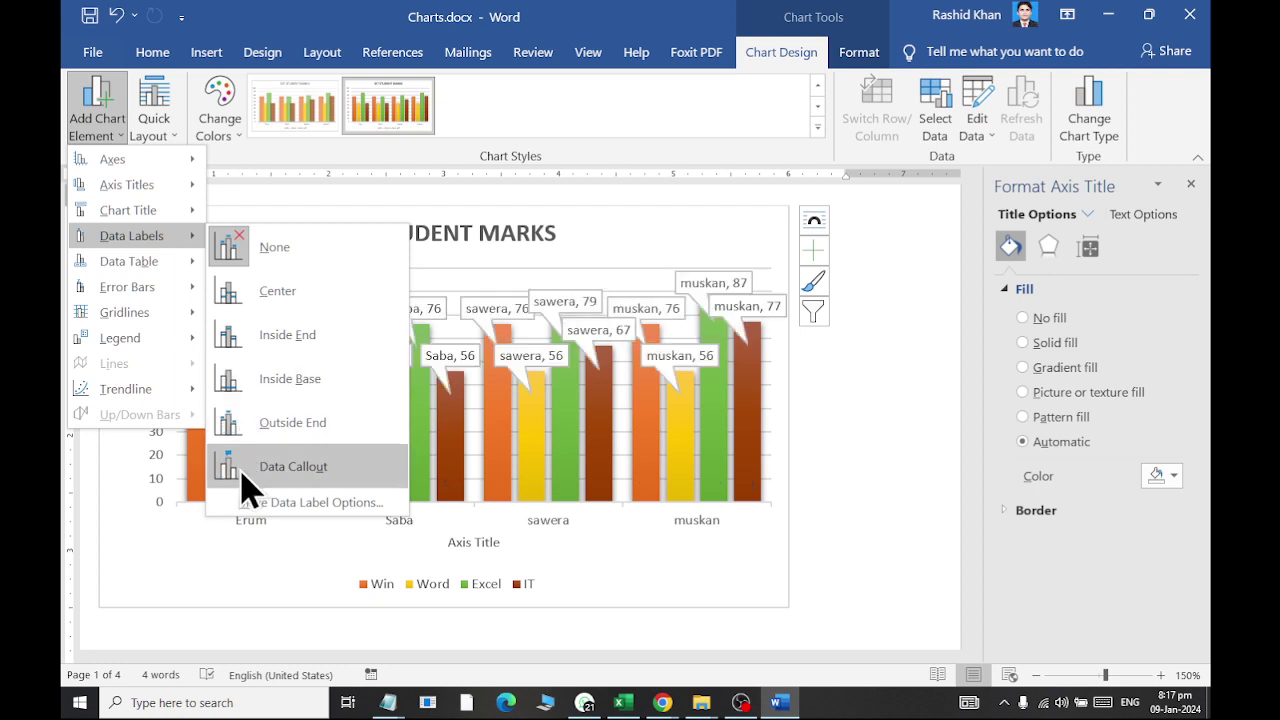
click(254, 428)
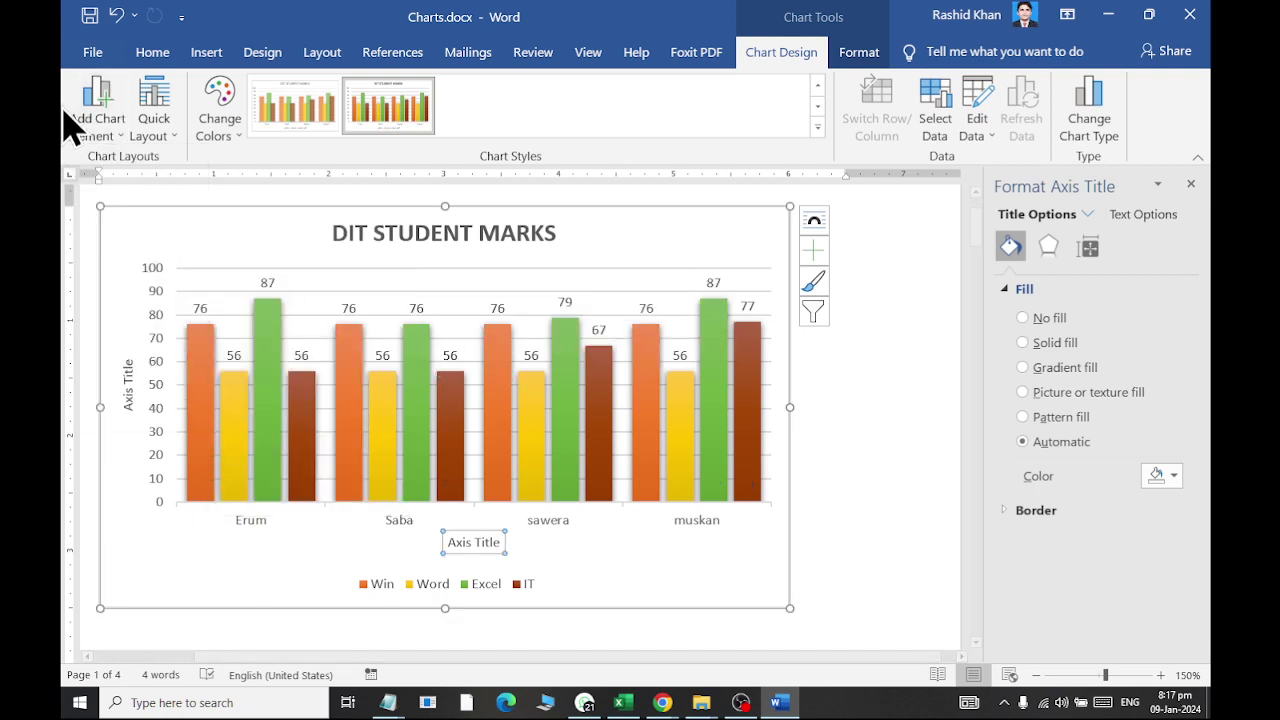
Remove the primary major horizontal gridlines from the DIT STUDENT MARKS chart
click(94, 132)
mouse_move(122, 292)
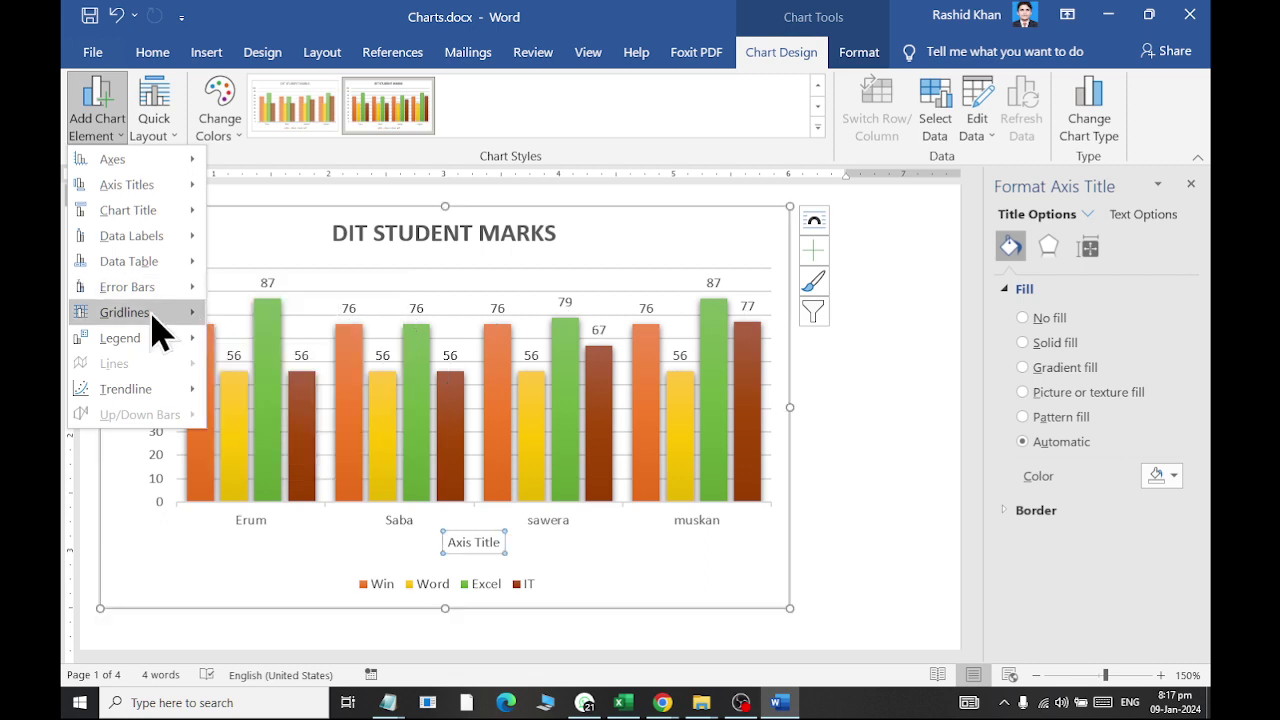
mouse_move(151, 313)
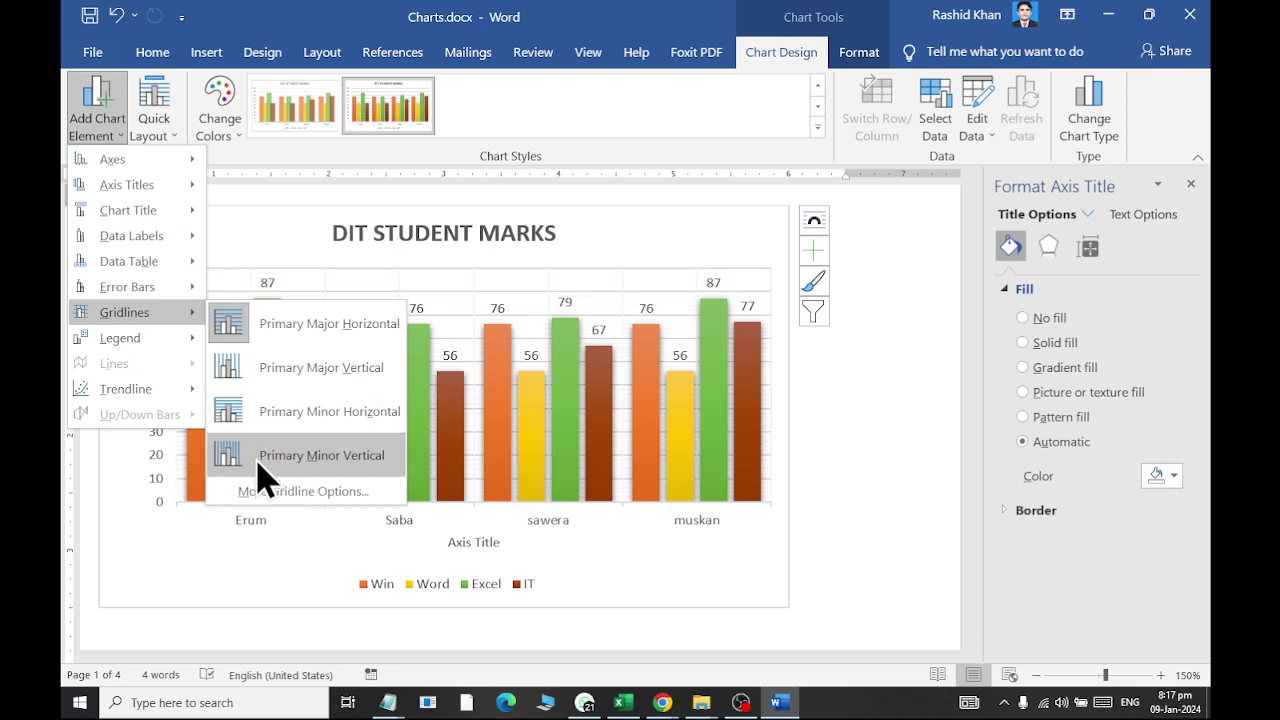
click(275, 341)
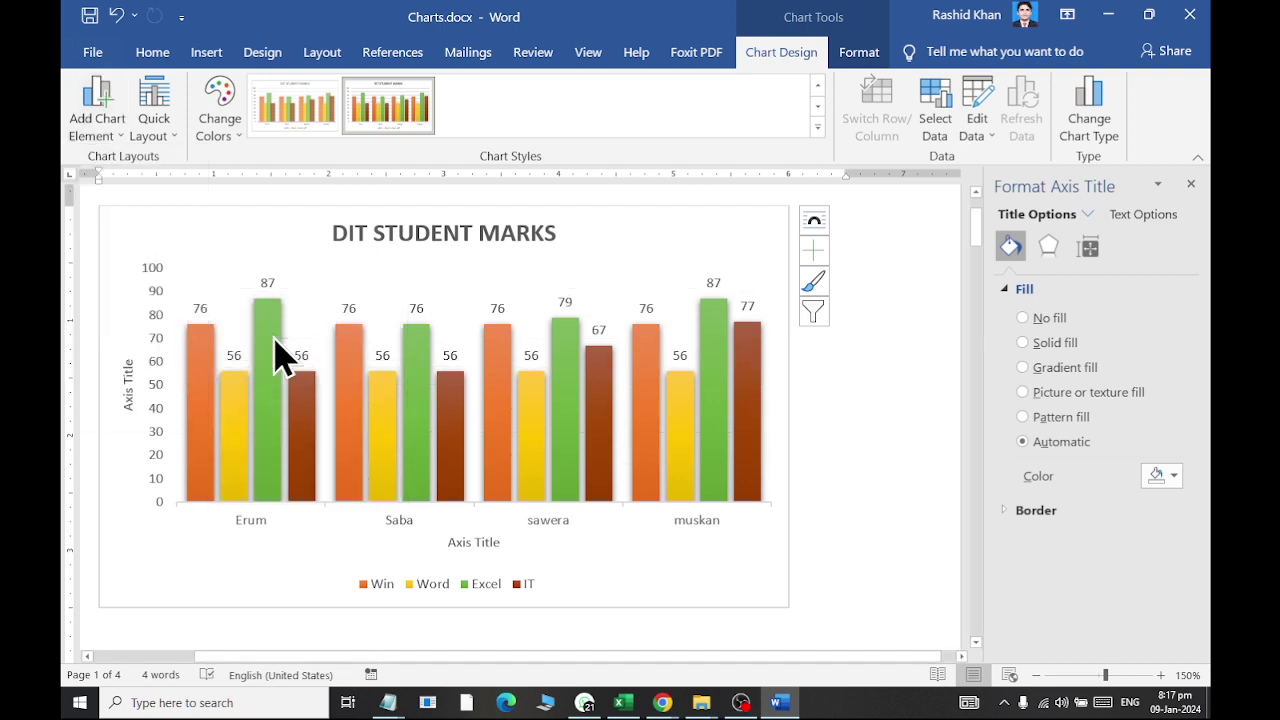
Try a trendline based on the Win series of the column chart and undo it
click(92, 110)
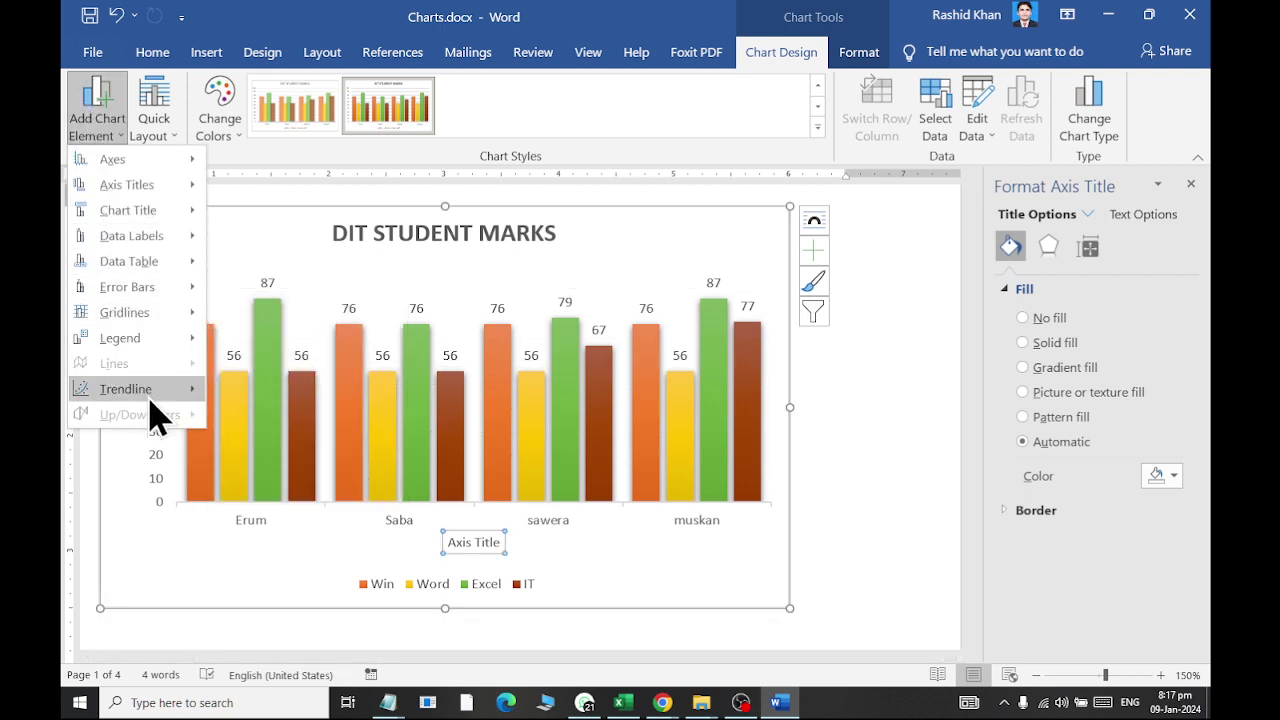
mouse_move(150, 392)
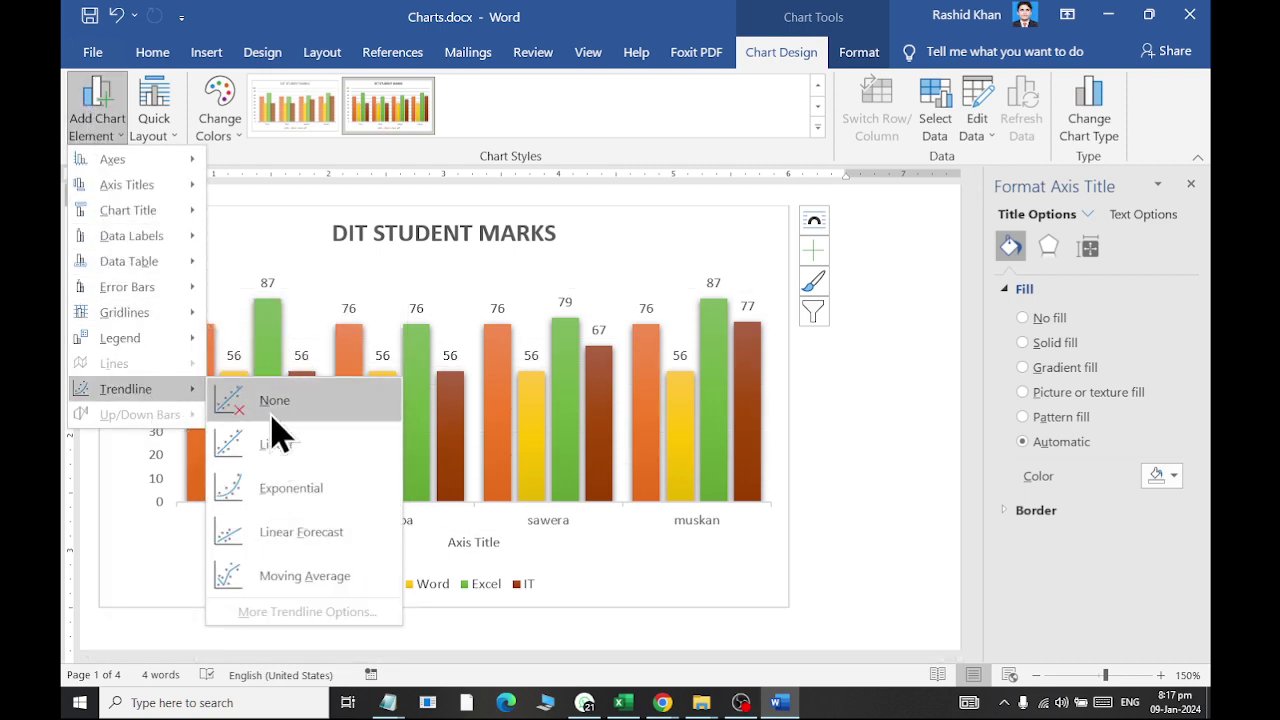
click(282, 534)
click(596, 428)
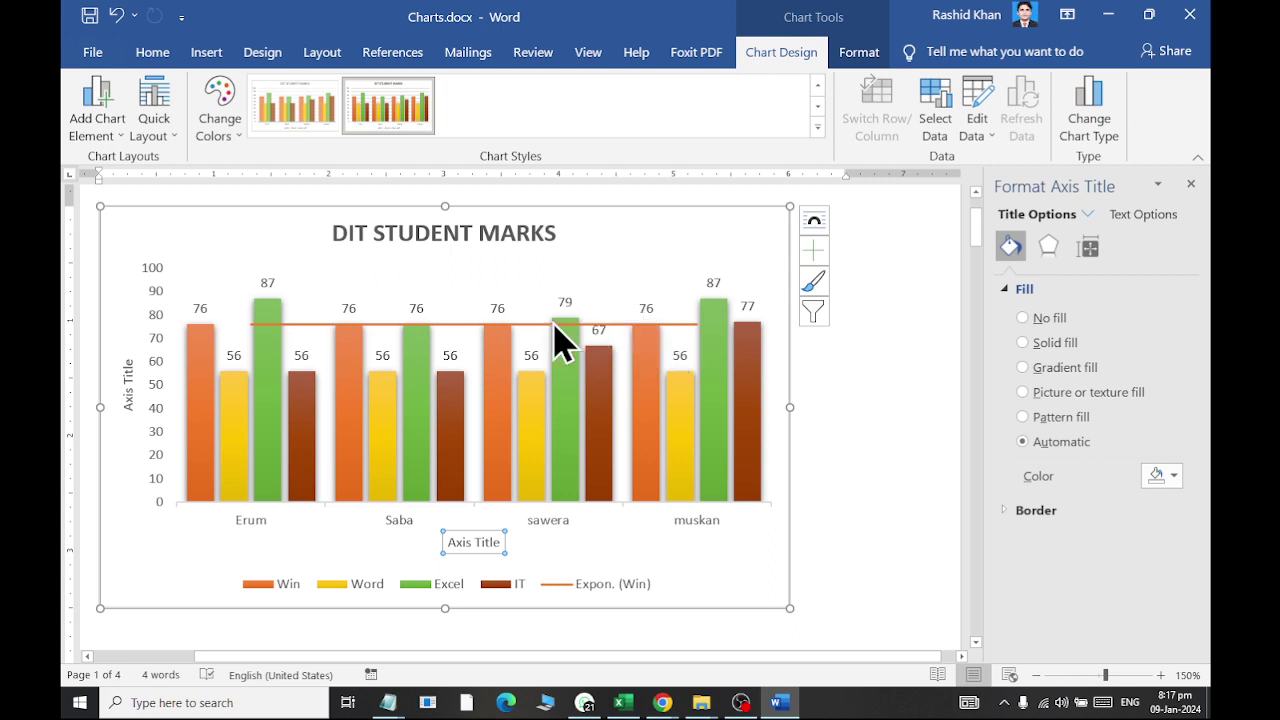
click(116, 15)
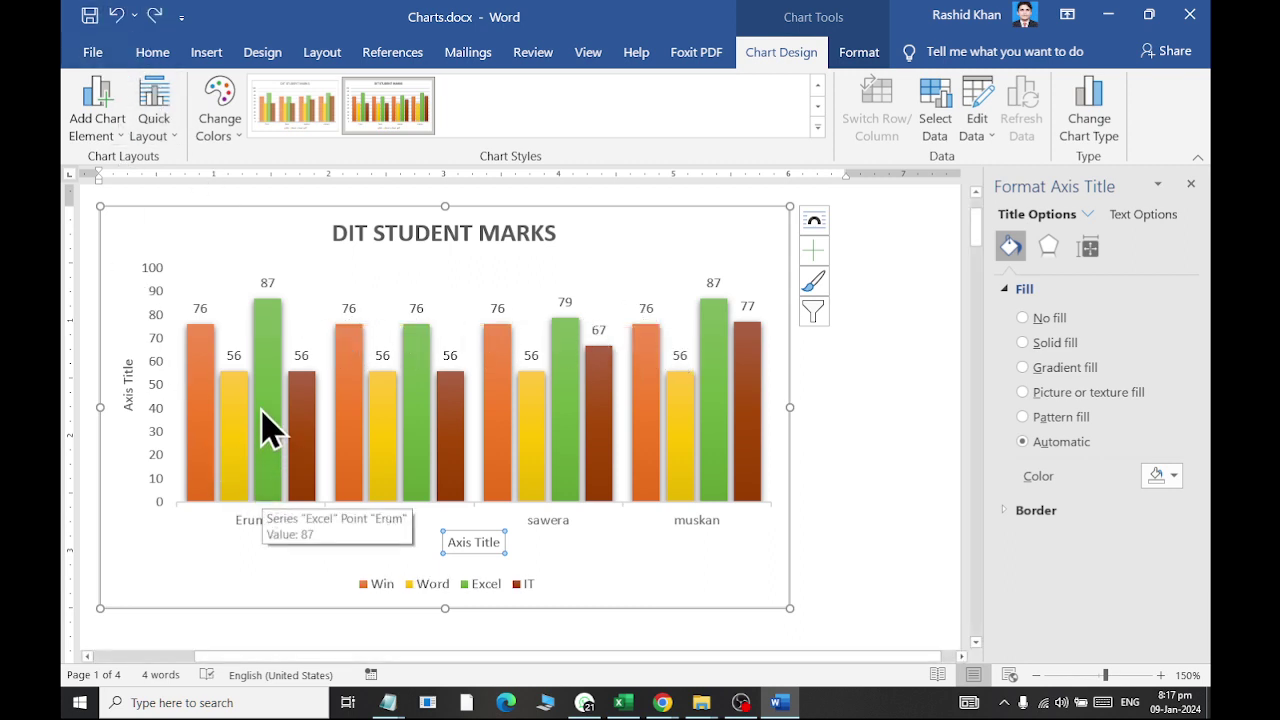
Add an exponential trendline based on the IT series of the column chart and close the axis title formatting pane
click(97, 118)
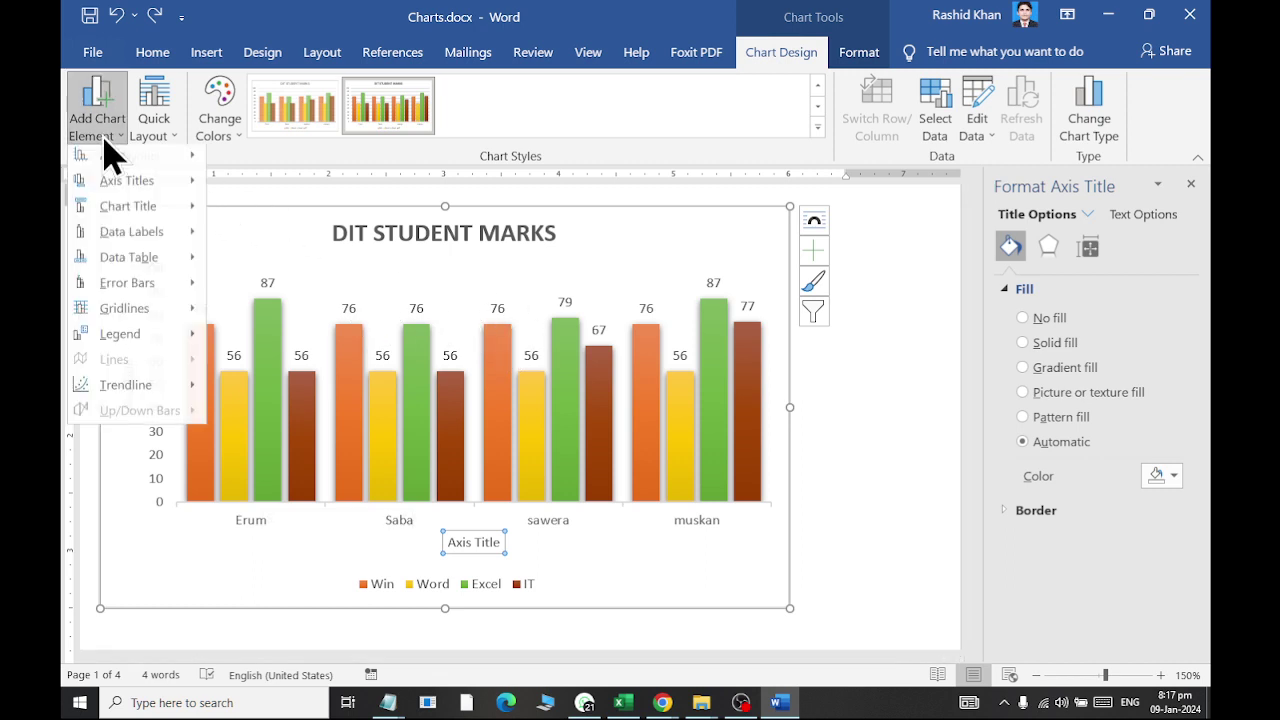
mouse_move(172, 398)
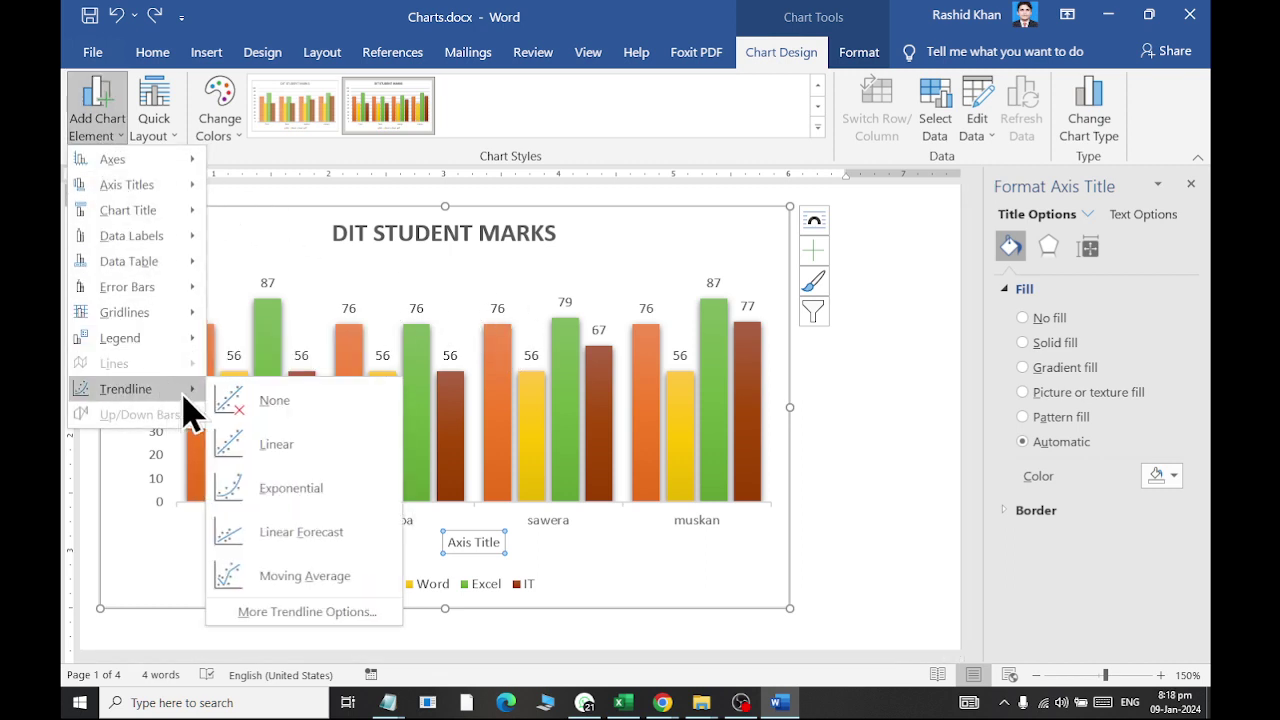
click(322, 496)
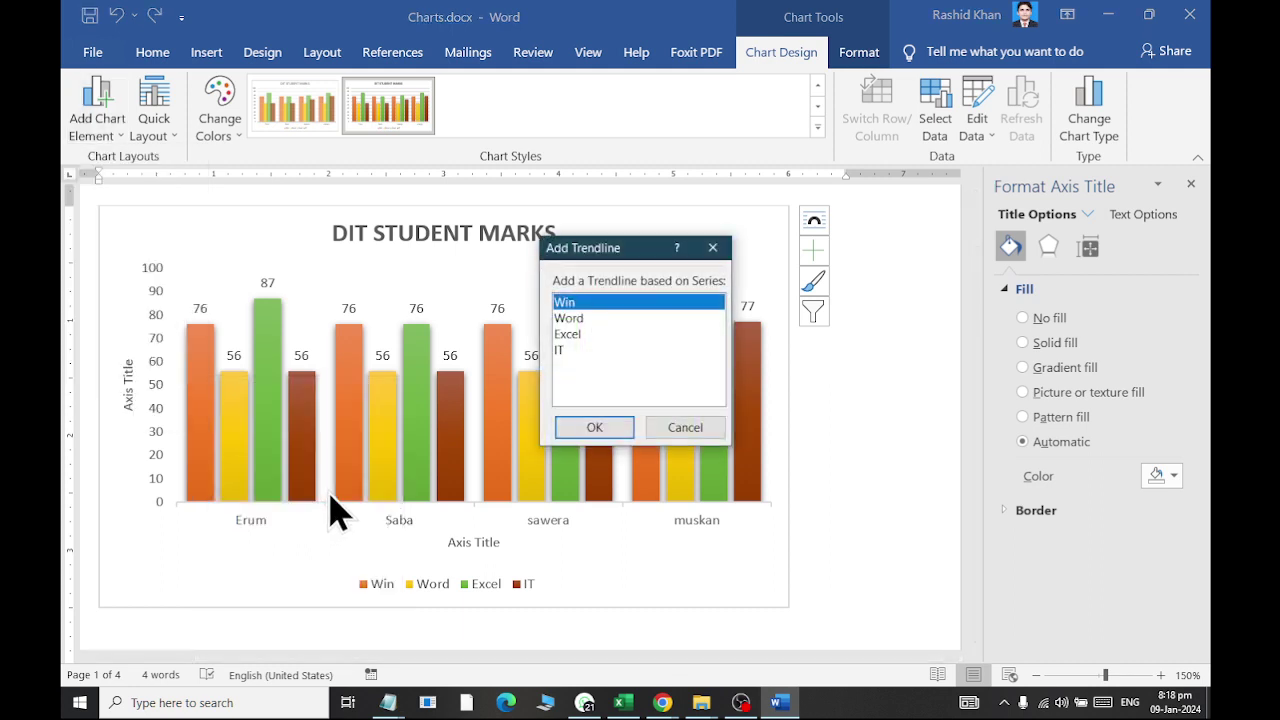
click(576, 336)
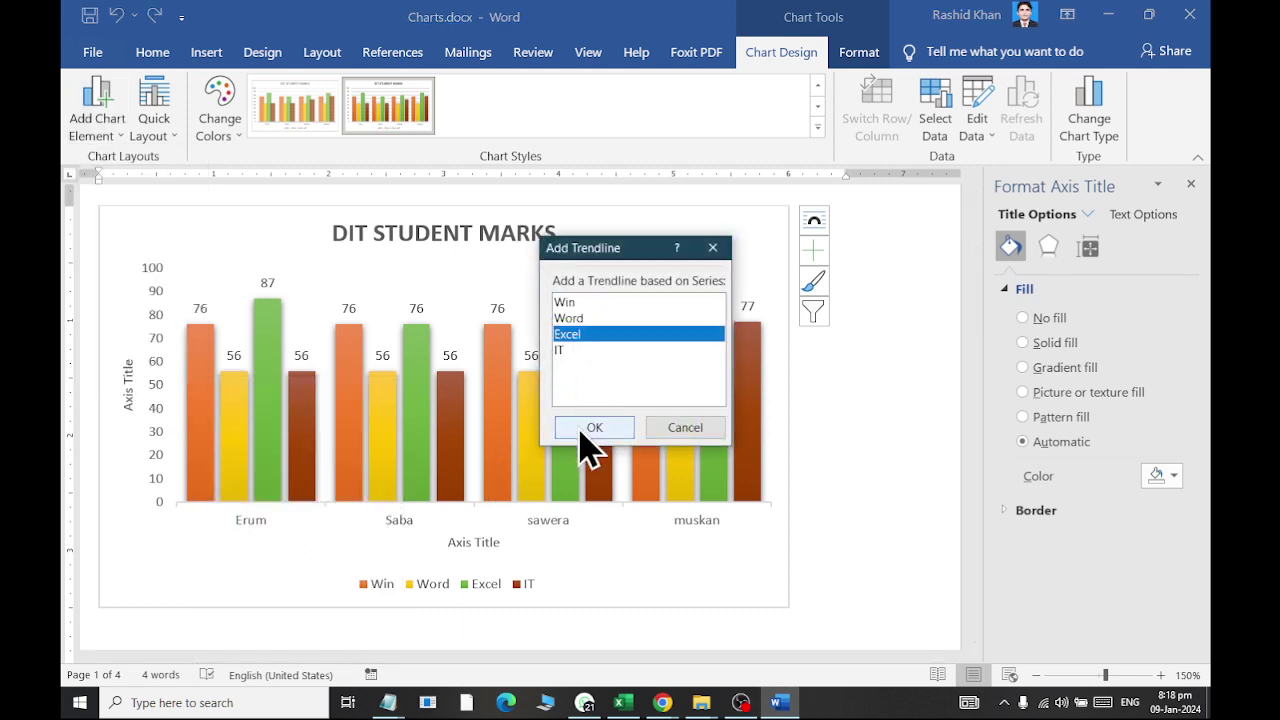
click(570, 350)
click(580, 428)
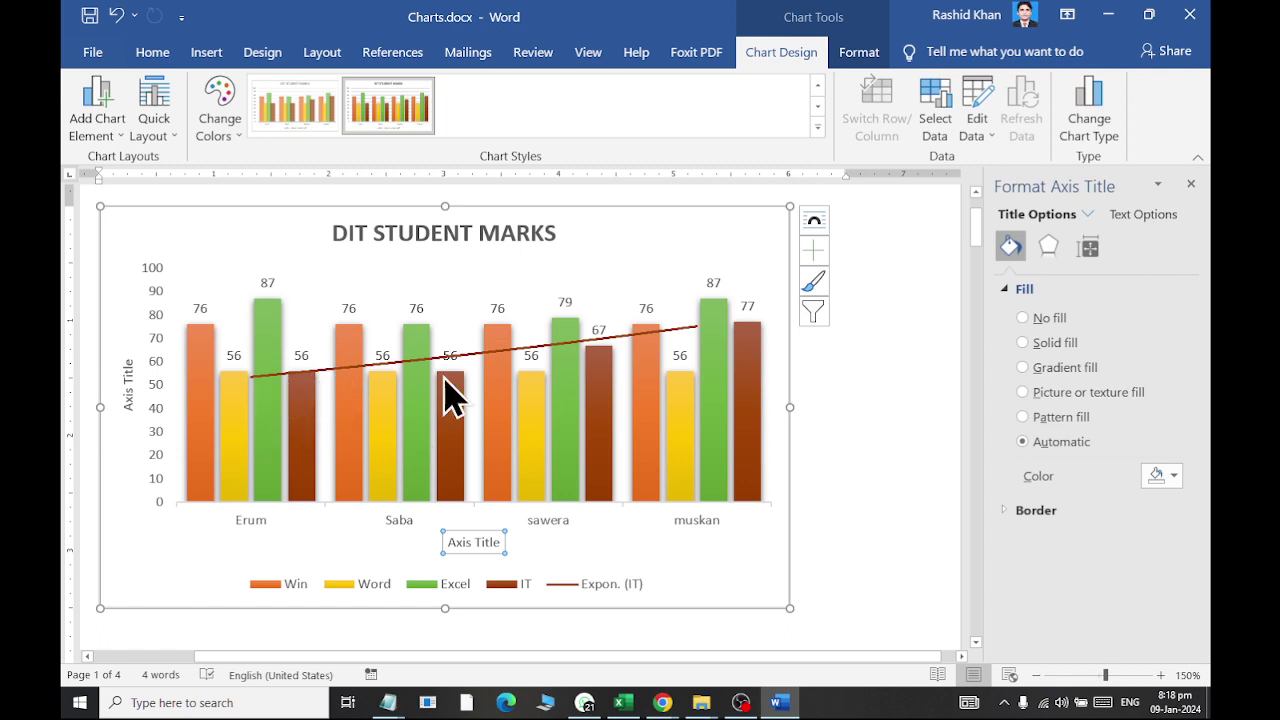
mouse_move(731, 322)
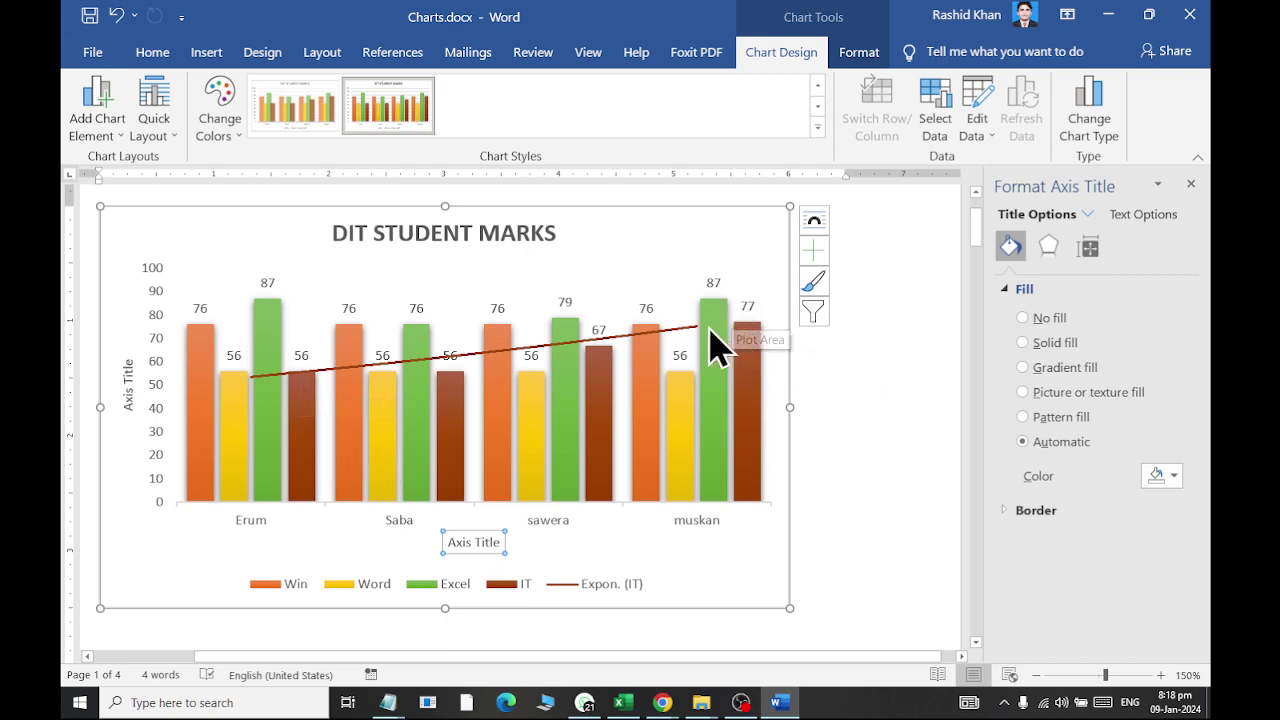
mouse_move(222, 400)
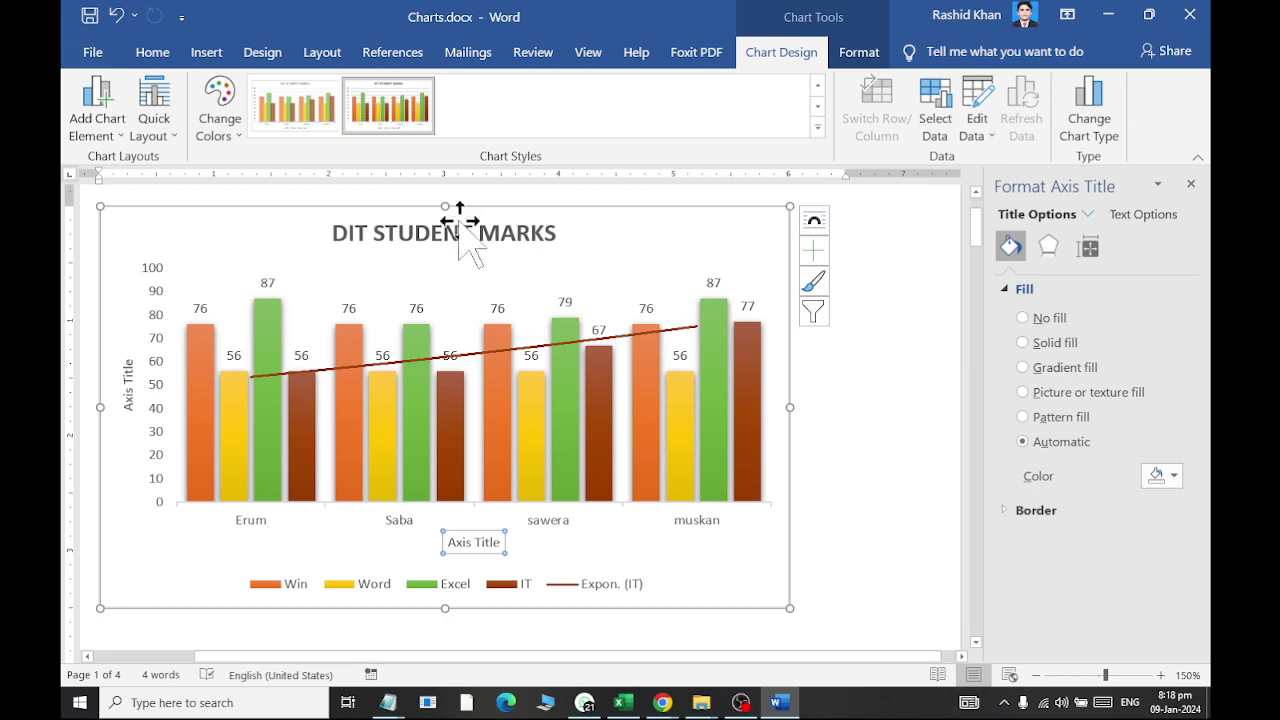
click(1190, 184)
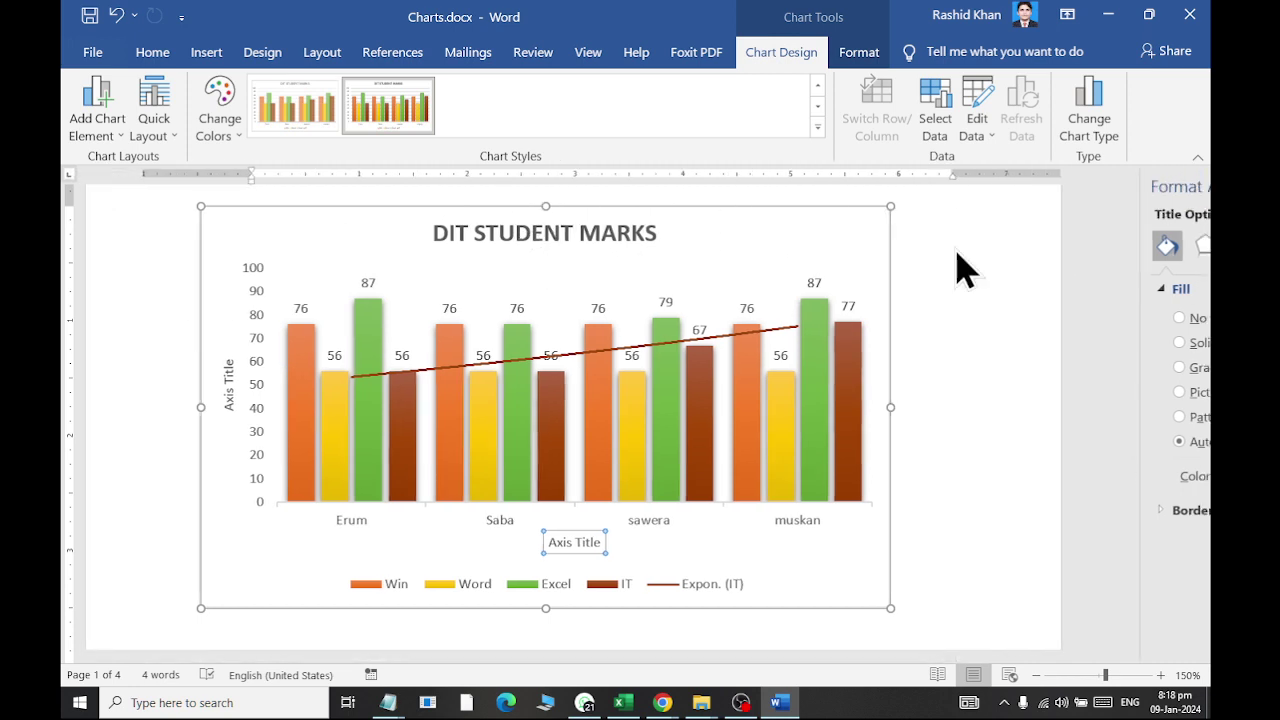
Change the Monthly Expense pie chart to 3-D Pie and apply the white style with coloured category and percentage labels
scroll(557, 371, down, 8)
scroll(563, 357, up, 2)
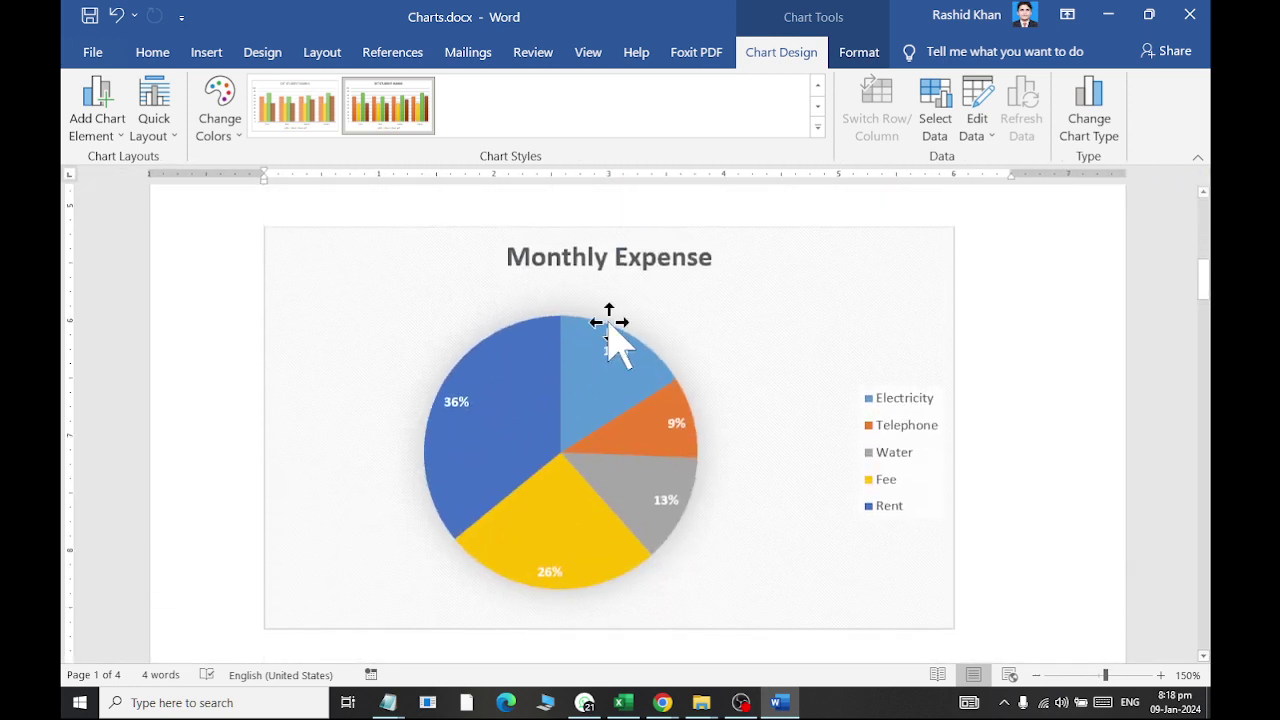
click(634, 263)
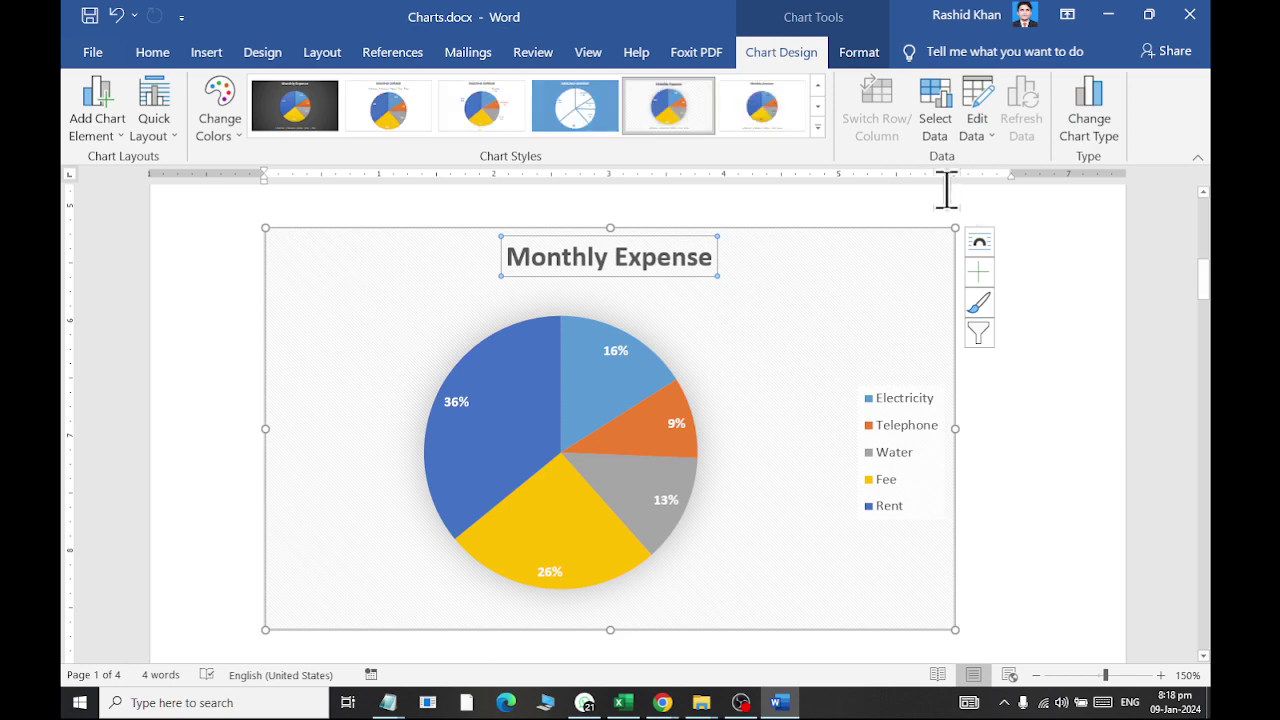
click(1094, 145)
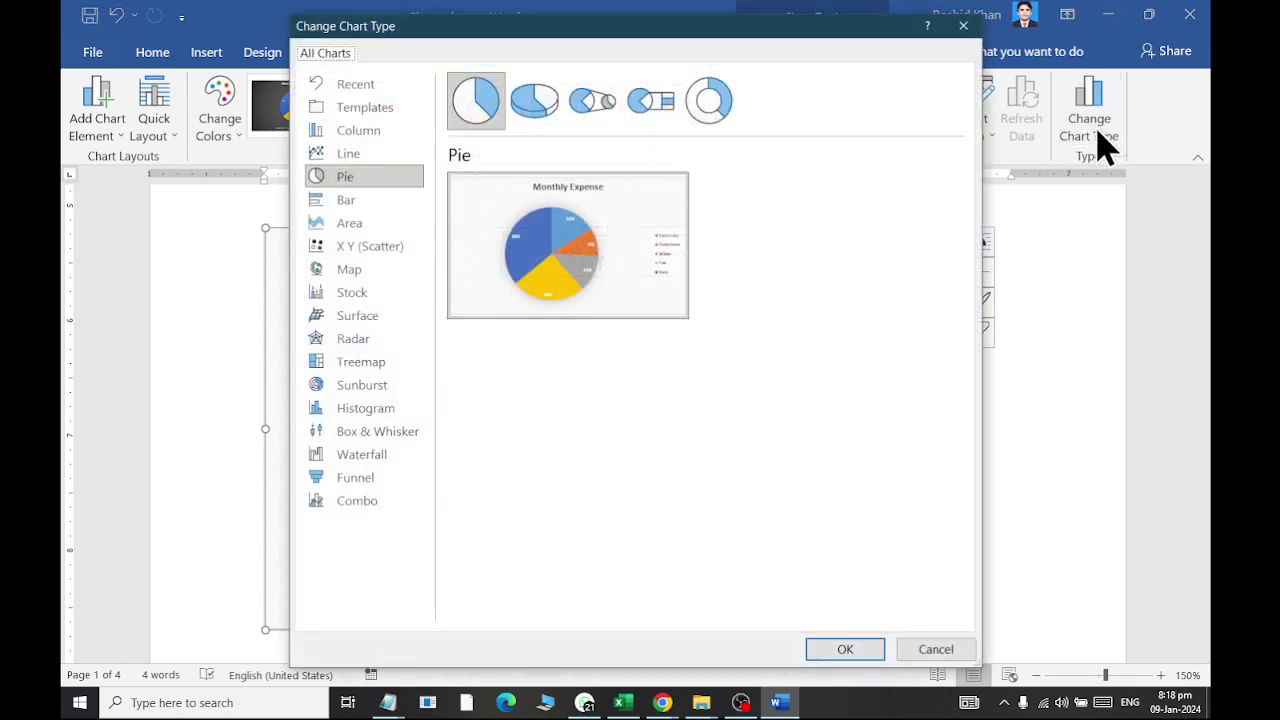
mouse_move(505, 205)
click(534, 104)
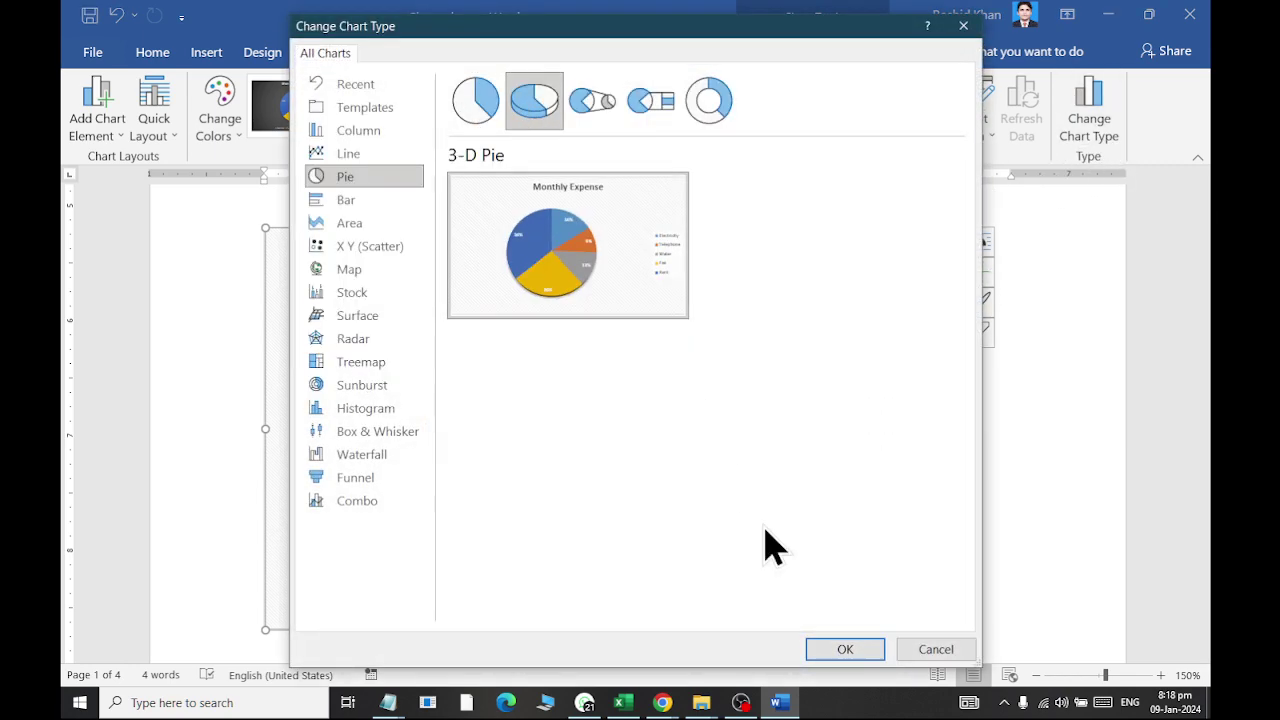
click(845, 650)
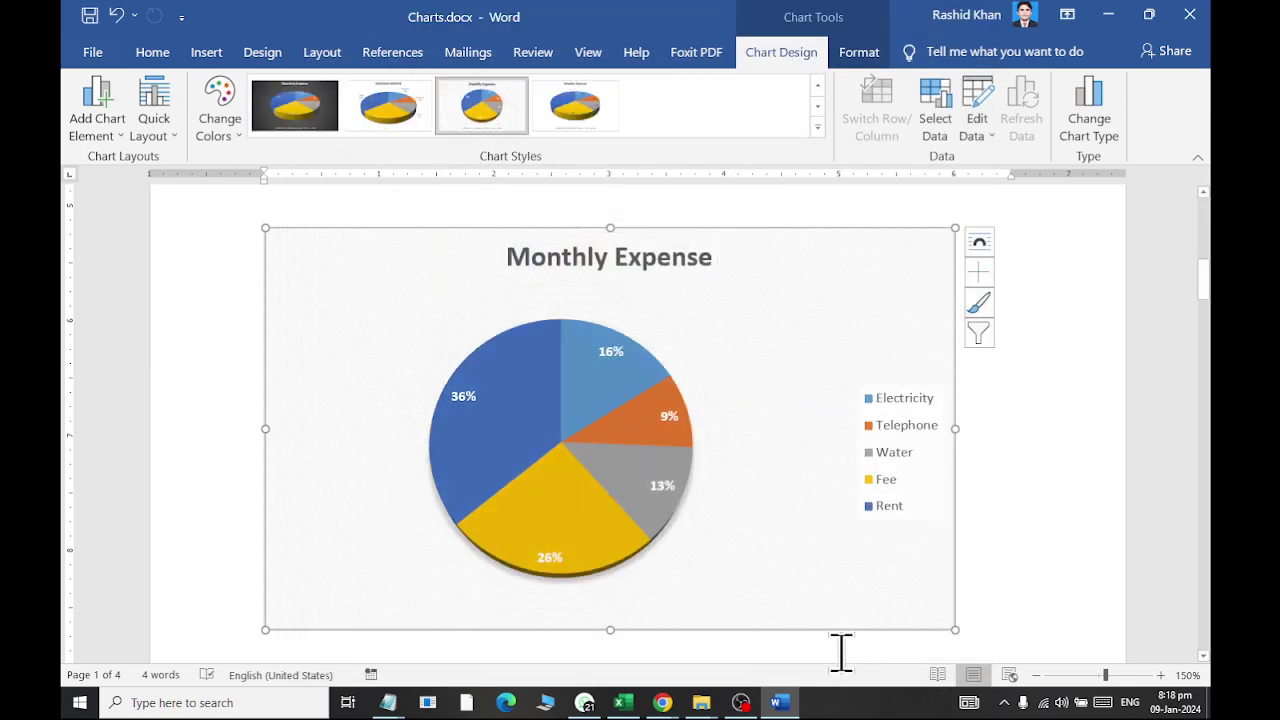
click(580, 128)
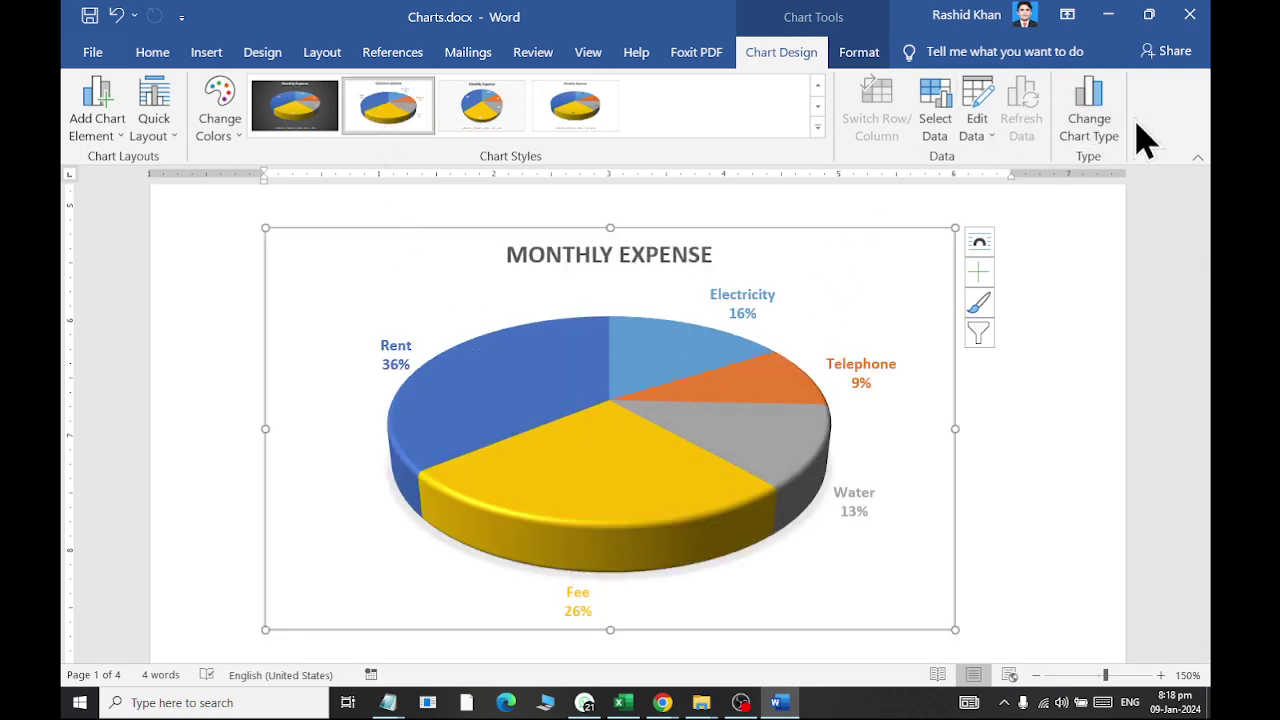
Change the Monthly Expense chart to the Doughnut chart type
click(1088, 135)
click(590, 108)
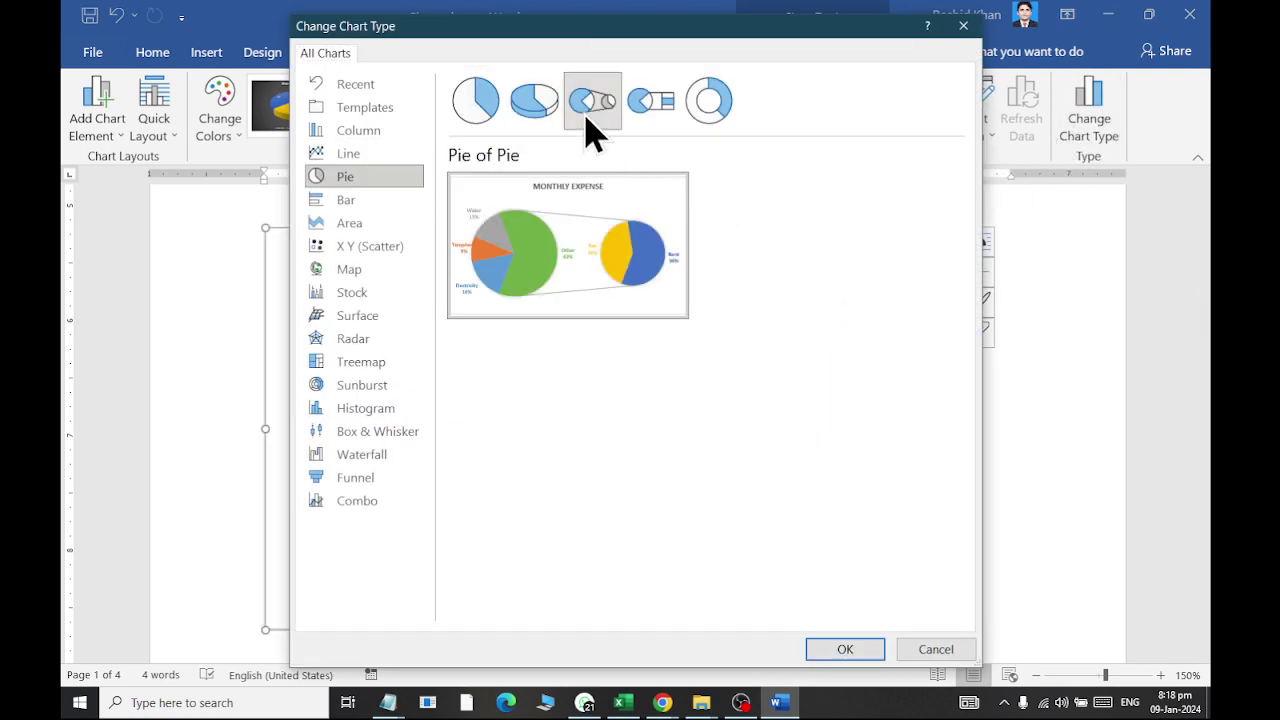
click(651, 104)
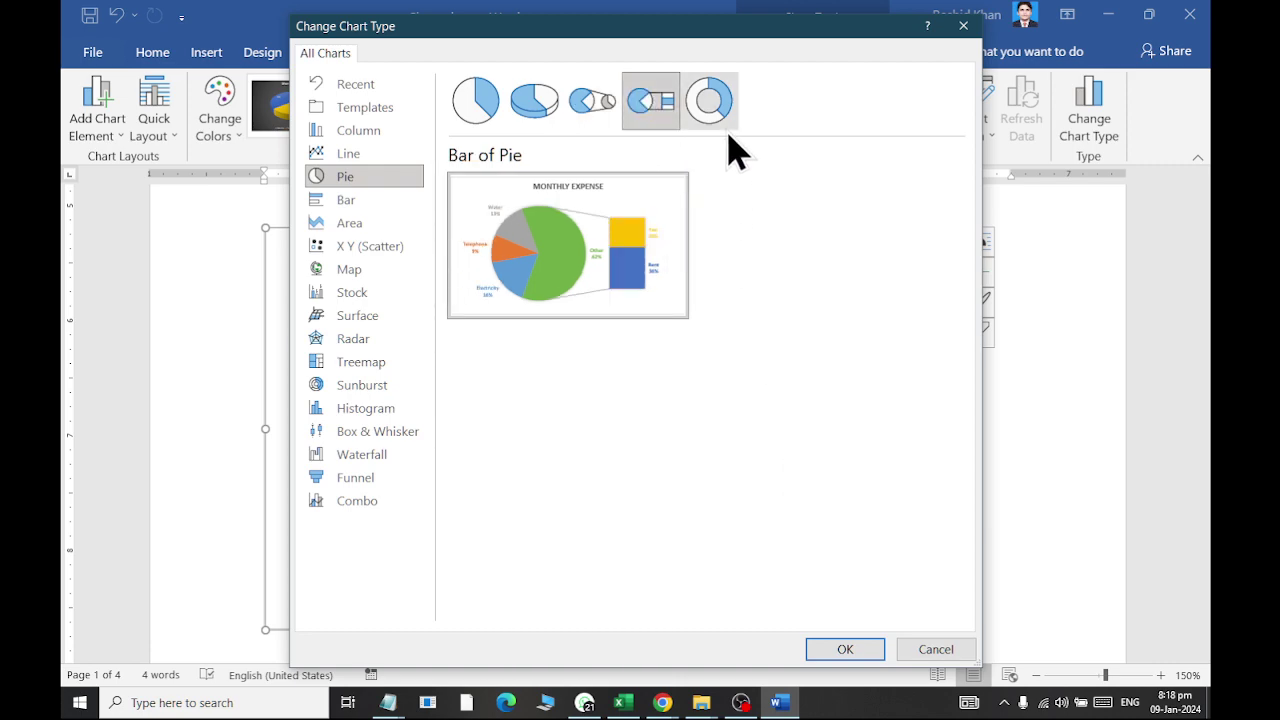
click(712, 110)
click(858, 652)
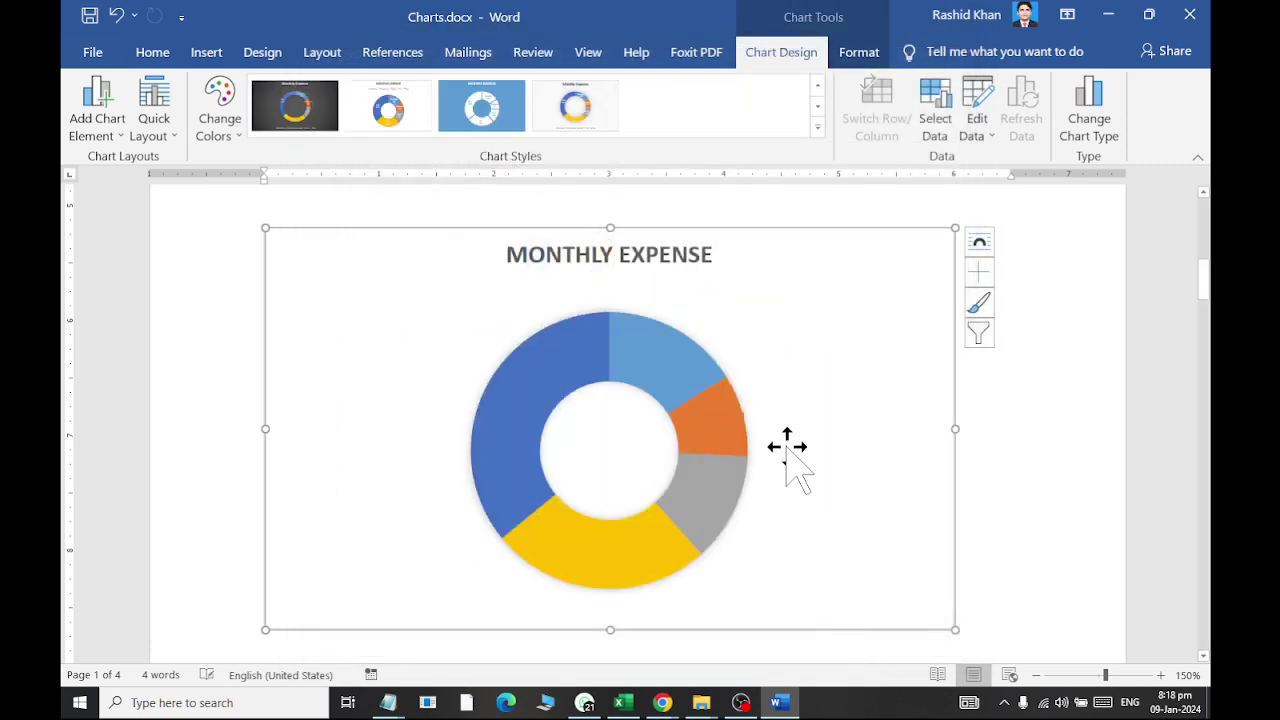
Try the white and blue styles on the Monthly Expense doughnut, settle on the light grey thin-ring style, and deselect the chart
click(386, 141)
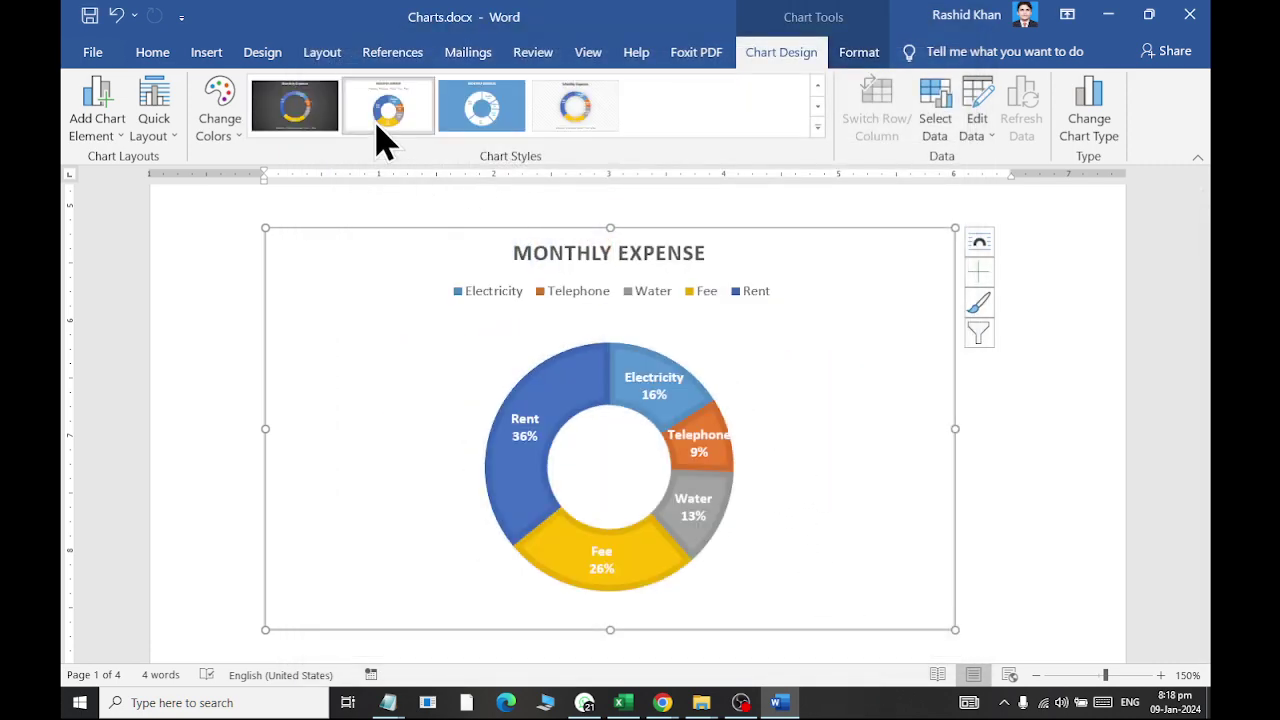
click(481, 132)
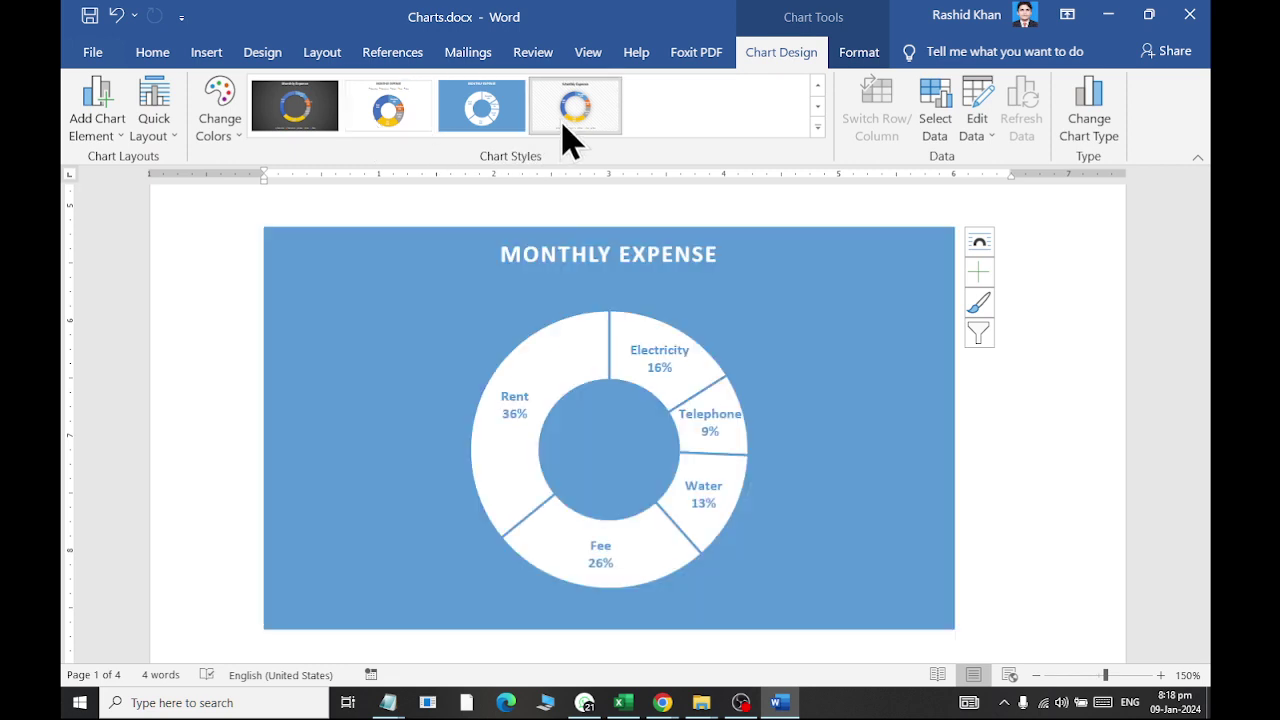
click(567, 138)
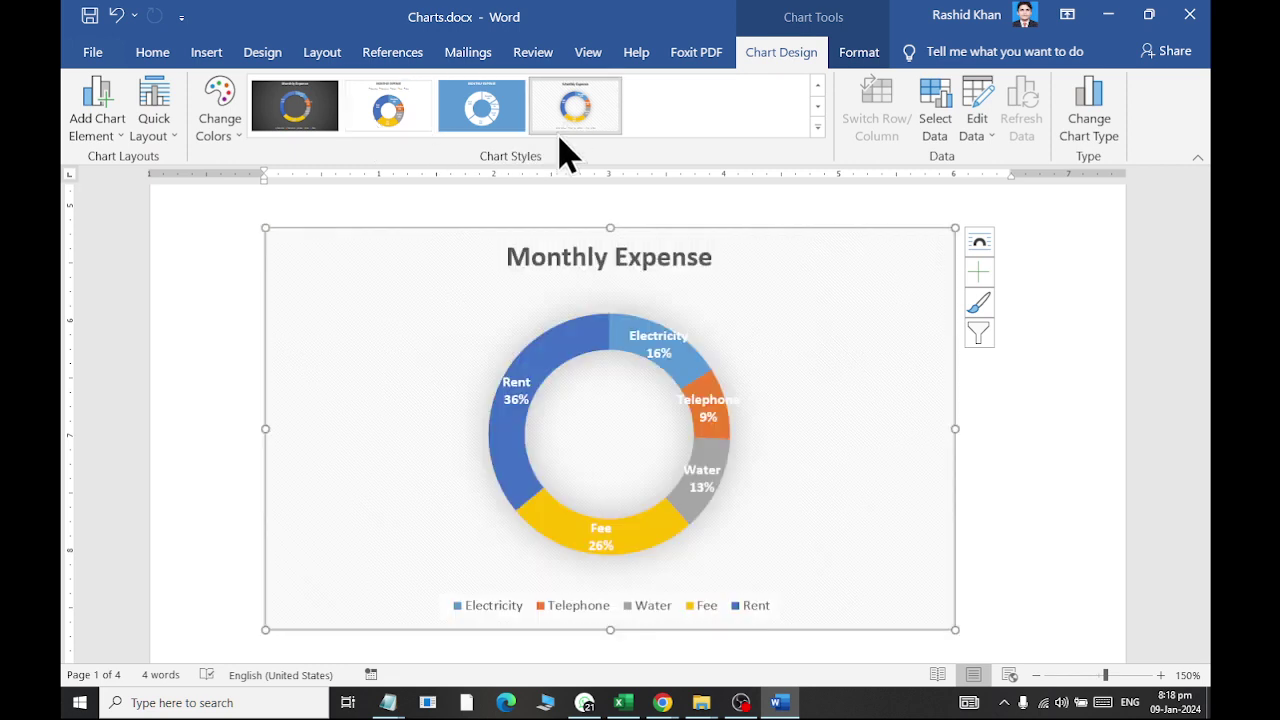
click(1021, 418)
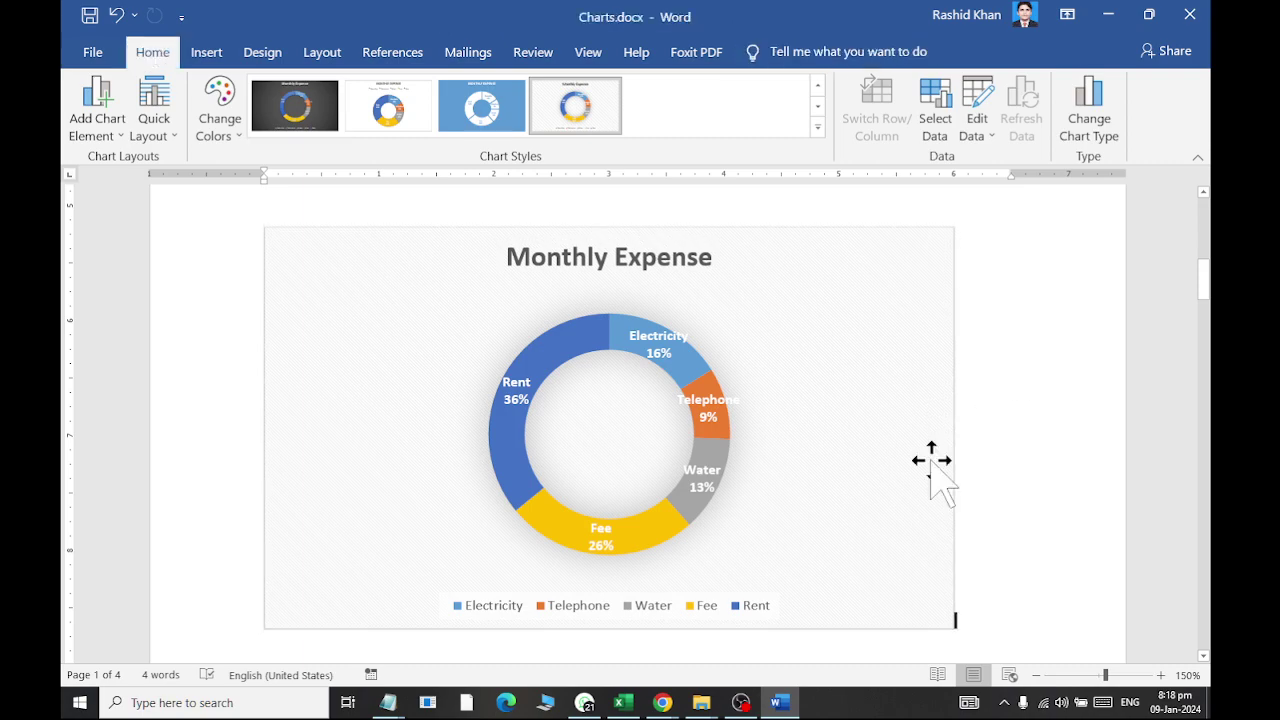
scroll(817, 494, down, 3)
scroll(815, 492, up, 10)
scroll(783, 500, down, 3)
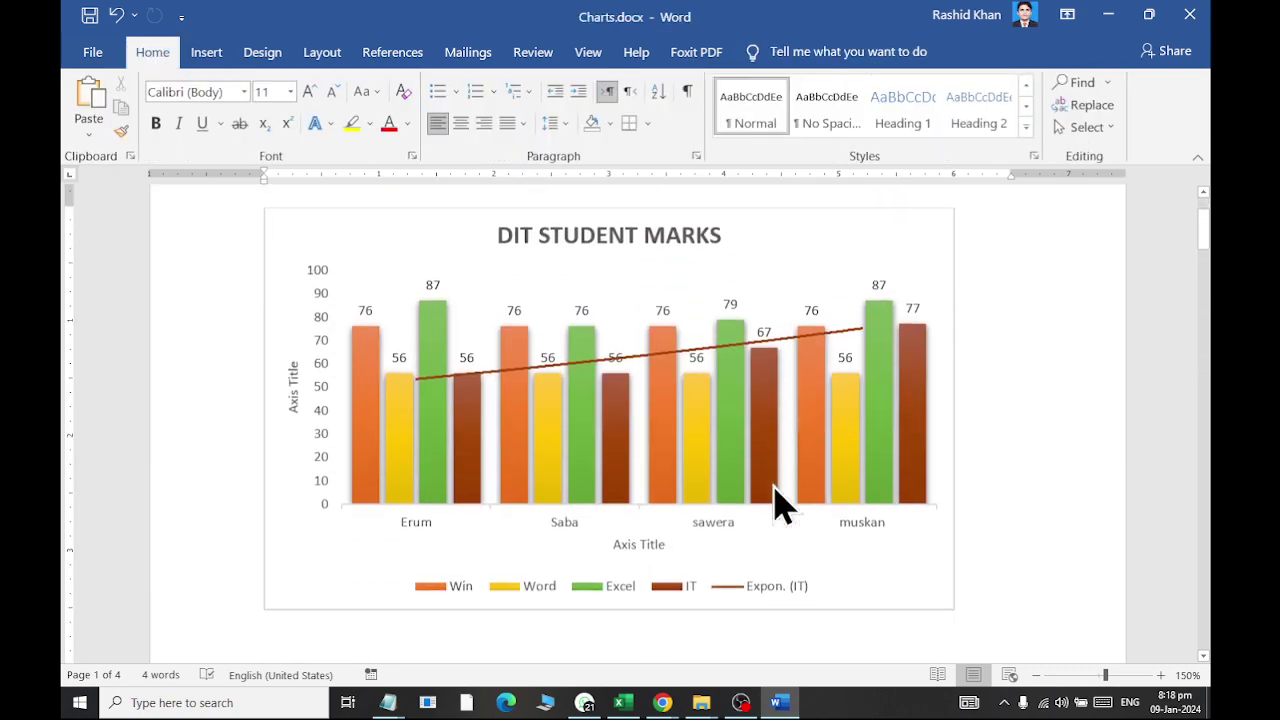
Change the DIT Student Marks chart to the Clustered Bar type after previewing the Stacked and 100% Stacked Bar variants
click(414, 220)
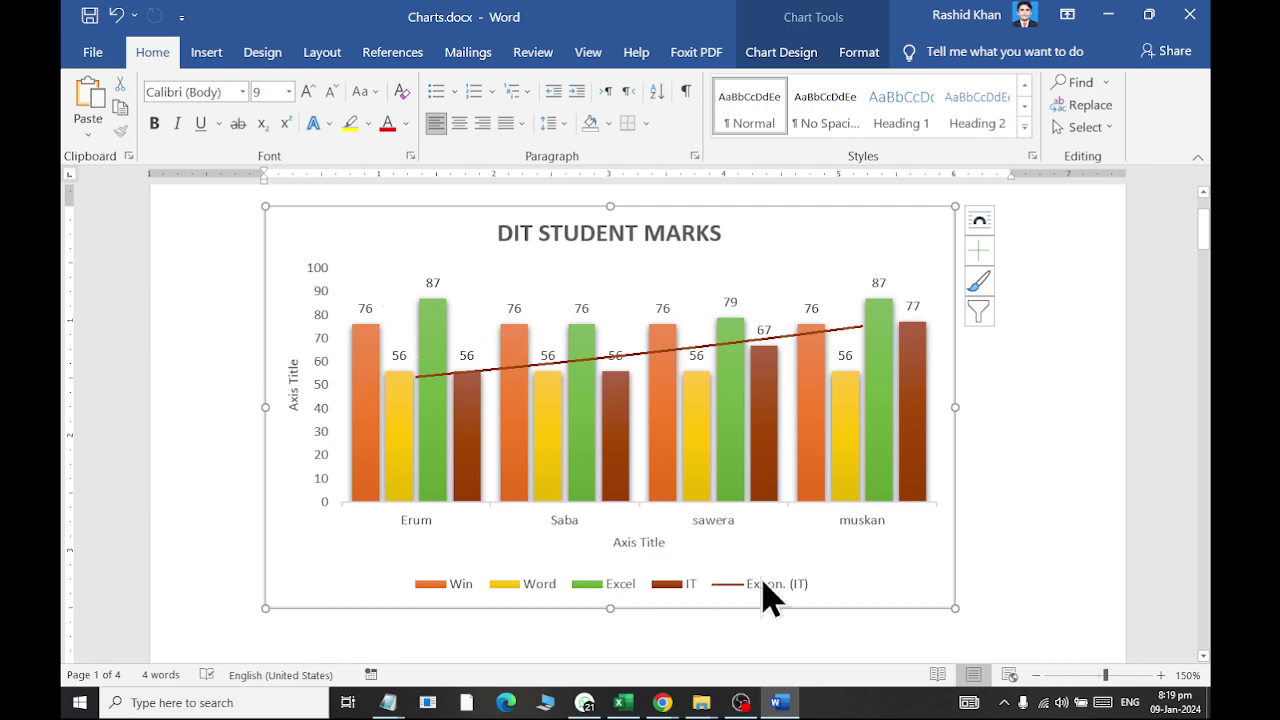
click(786, 52)
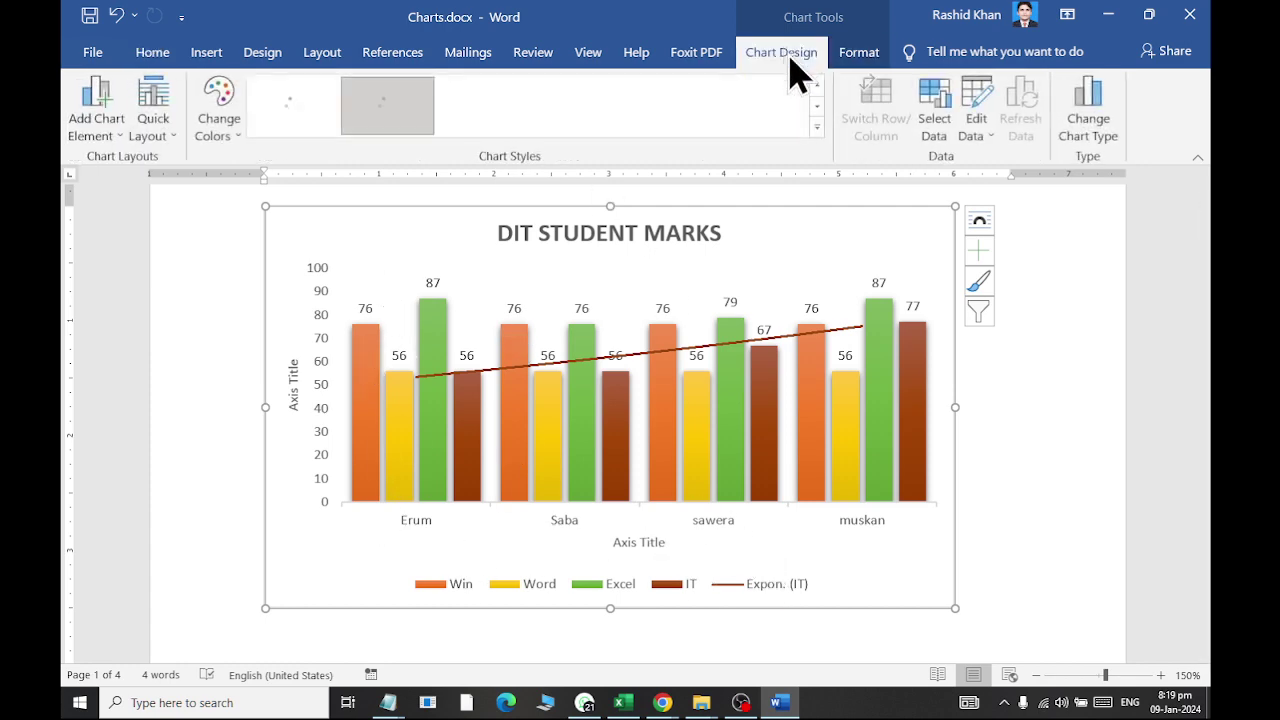
click(1100, 140)
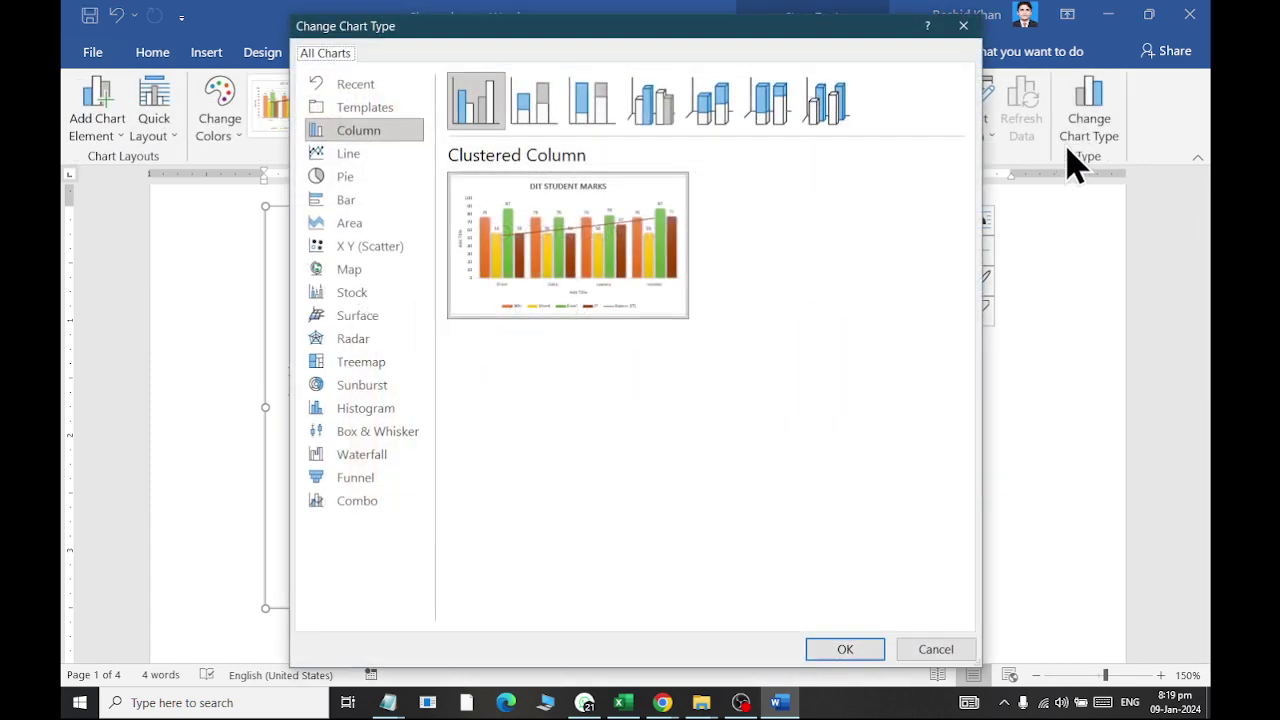
click(357, 205)
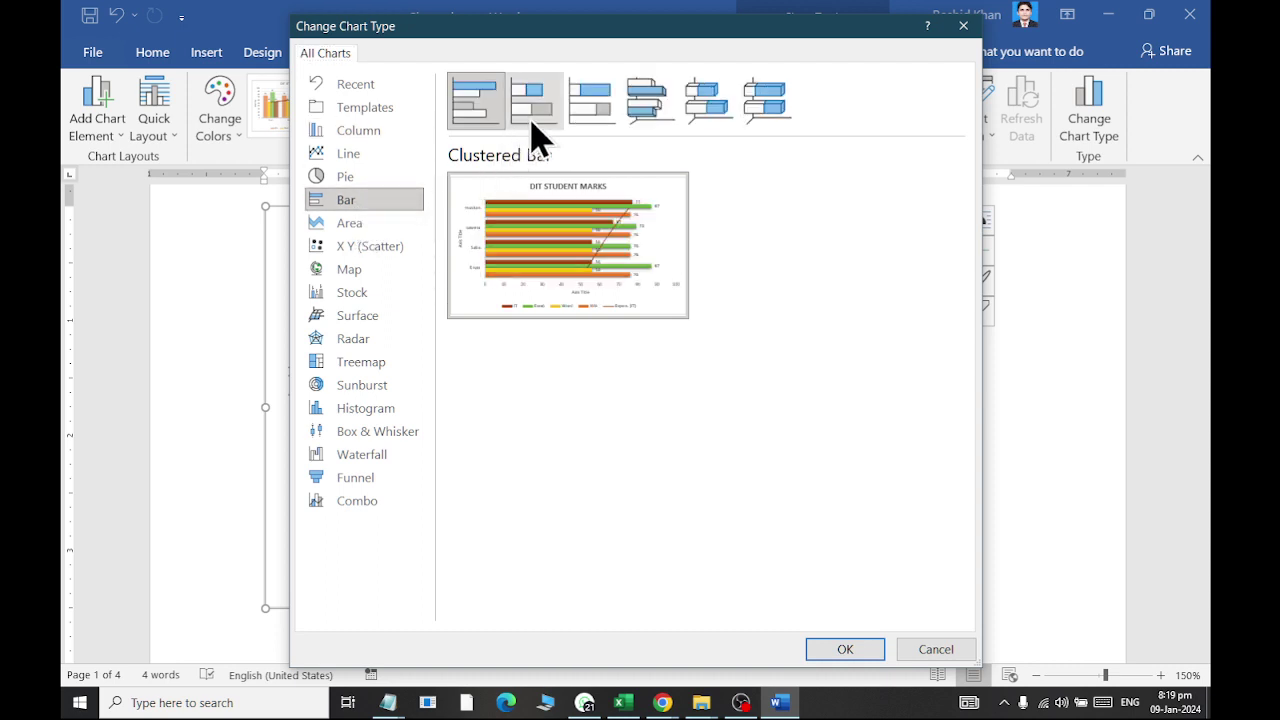
click(778, 118)
click(530, 125)
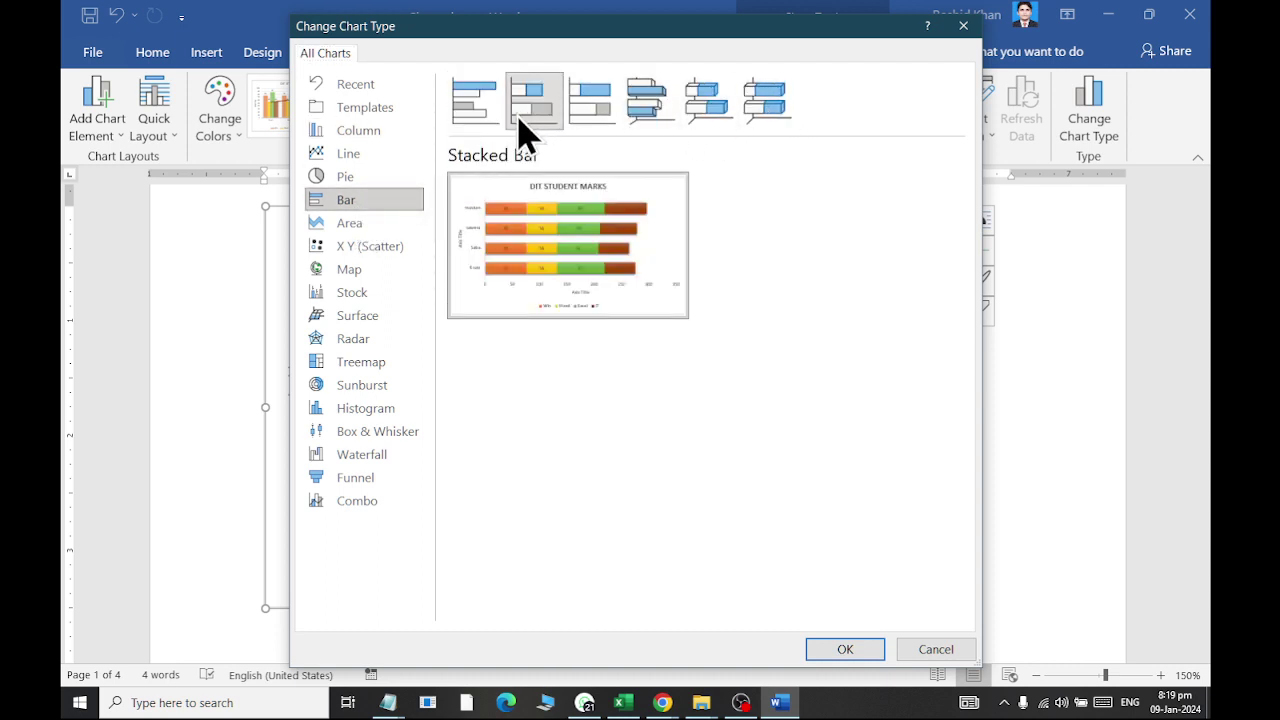
click(470, 125)
click(600, 118)
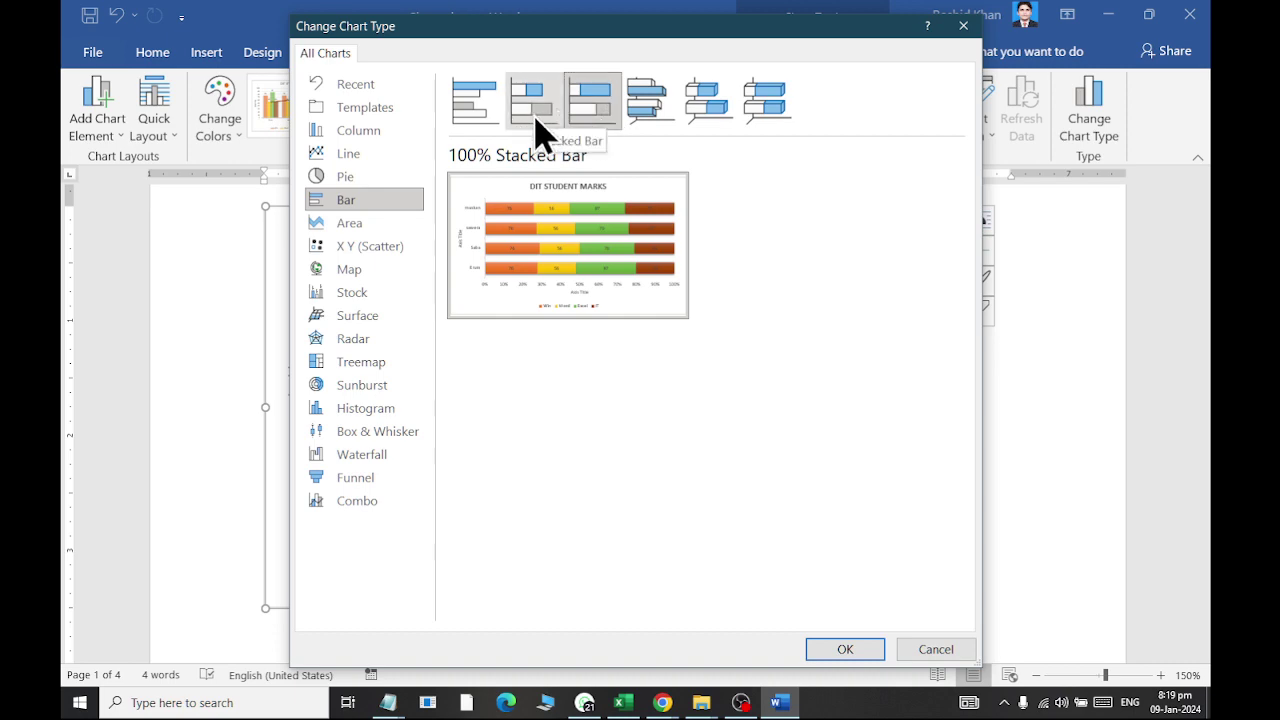
click(472, 122)
click(840, 652)
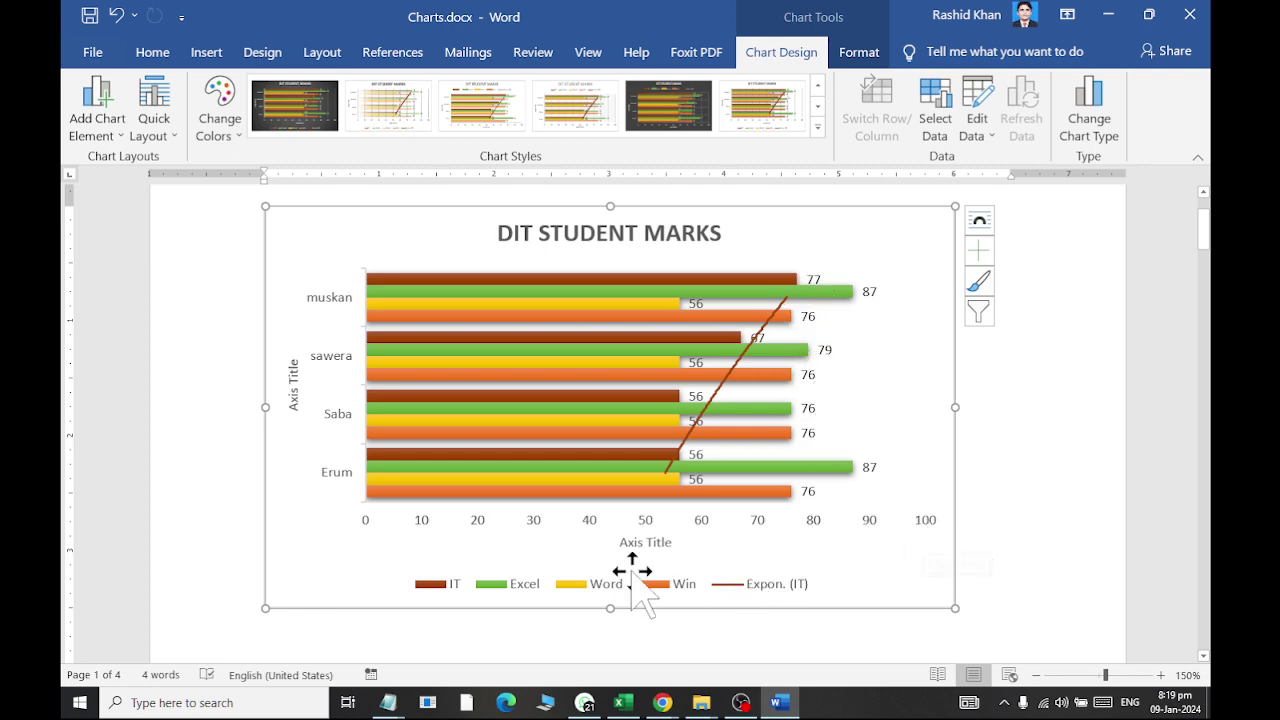
Change the DIT Student Marks chart to the Clustered Column type
click(1118, 128)
click(352, 132)
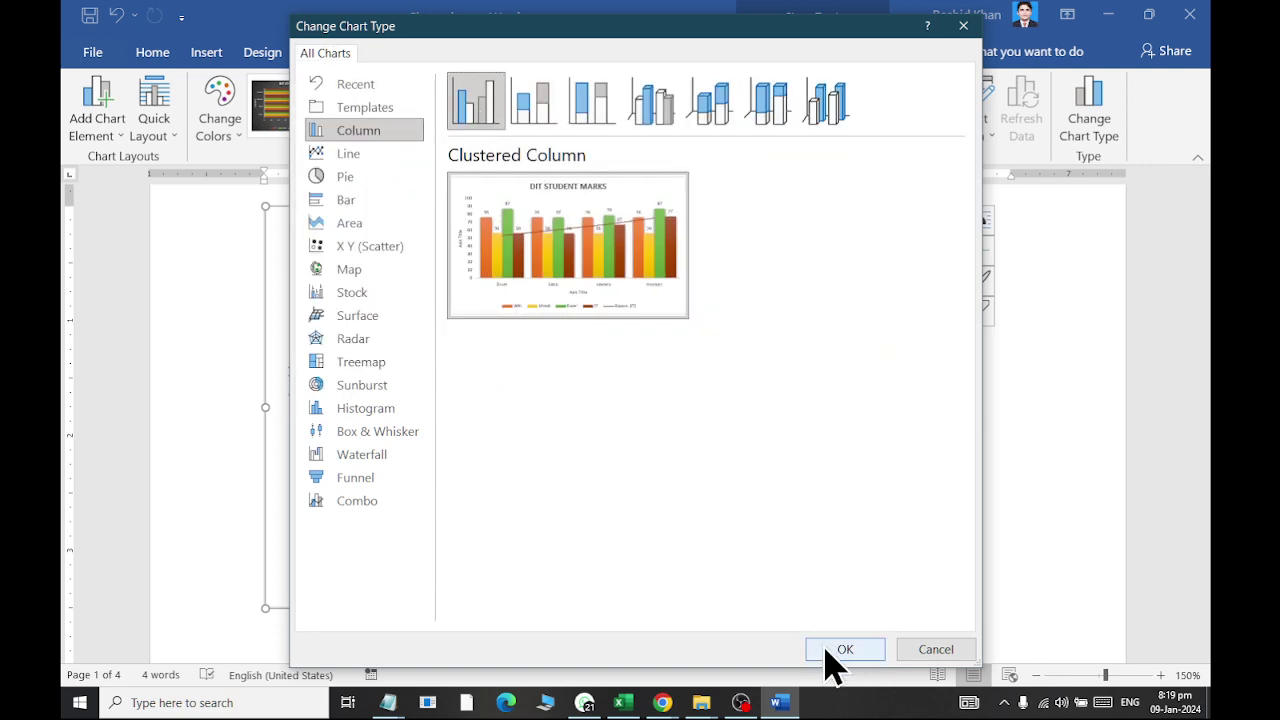
click(830, 652)
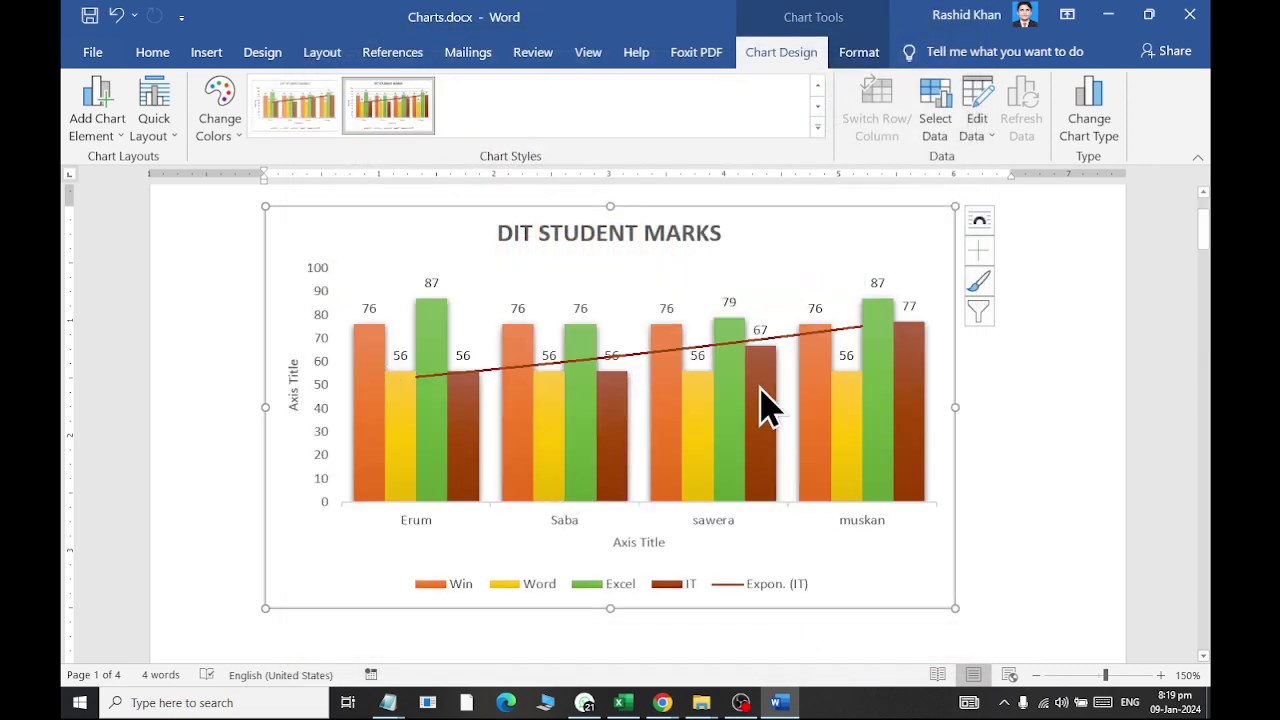
mouse_move(748, 391)
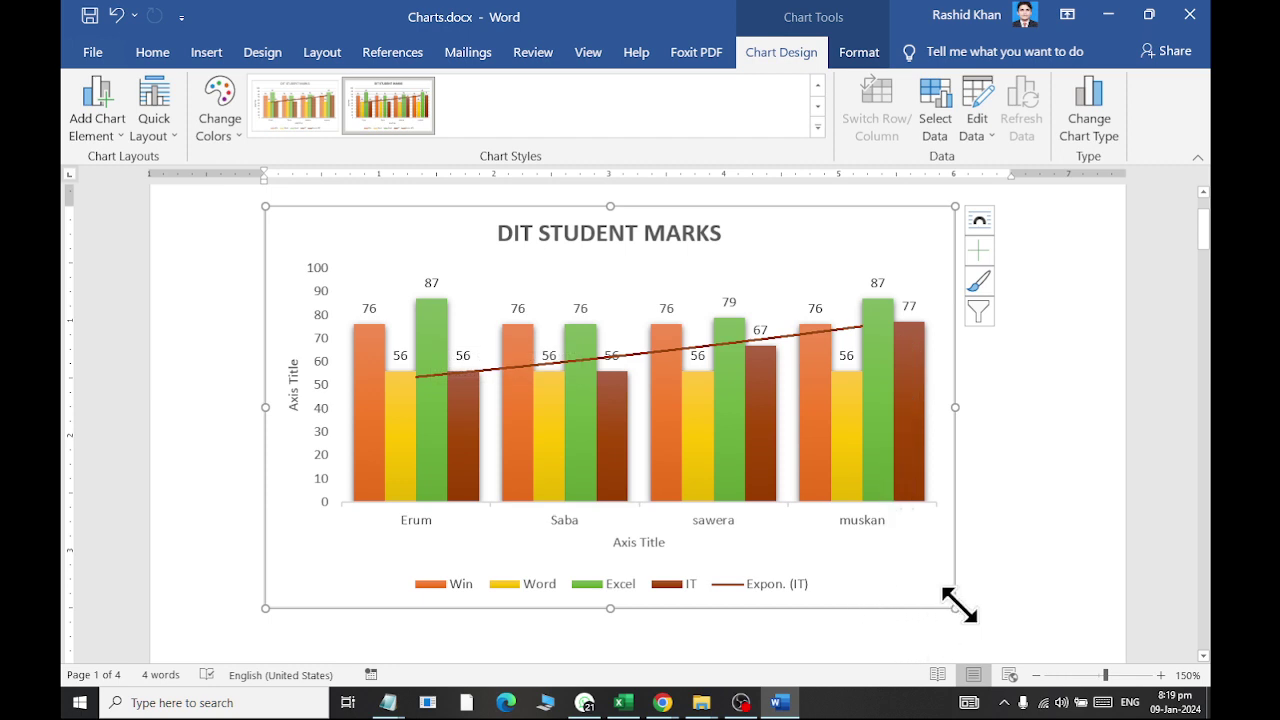
Try to move the in-line Party Budget pie chart further down its page
scroll(955, 612, down, 15)
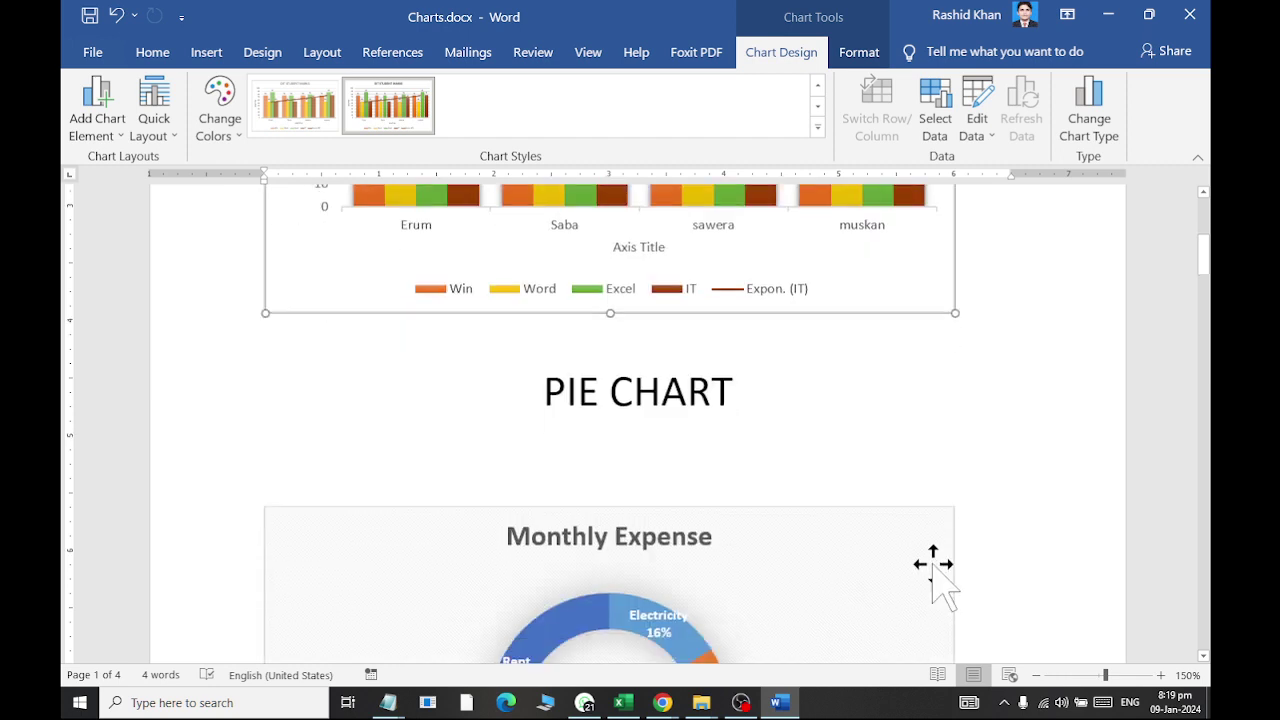
scroll(898, 528, down, 10)
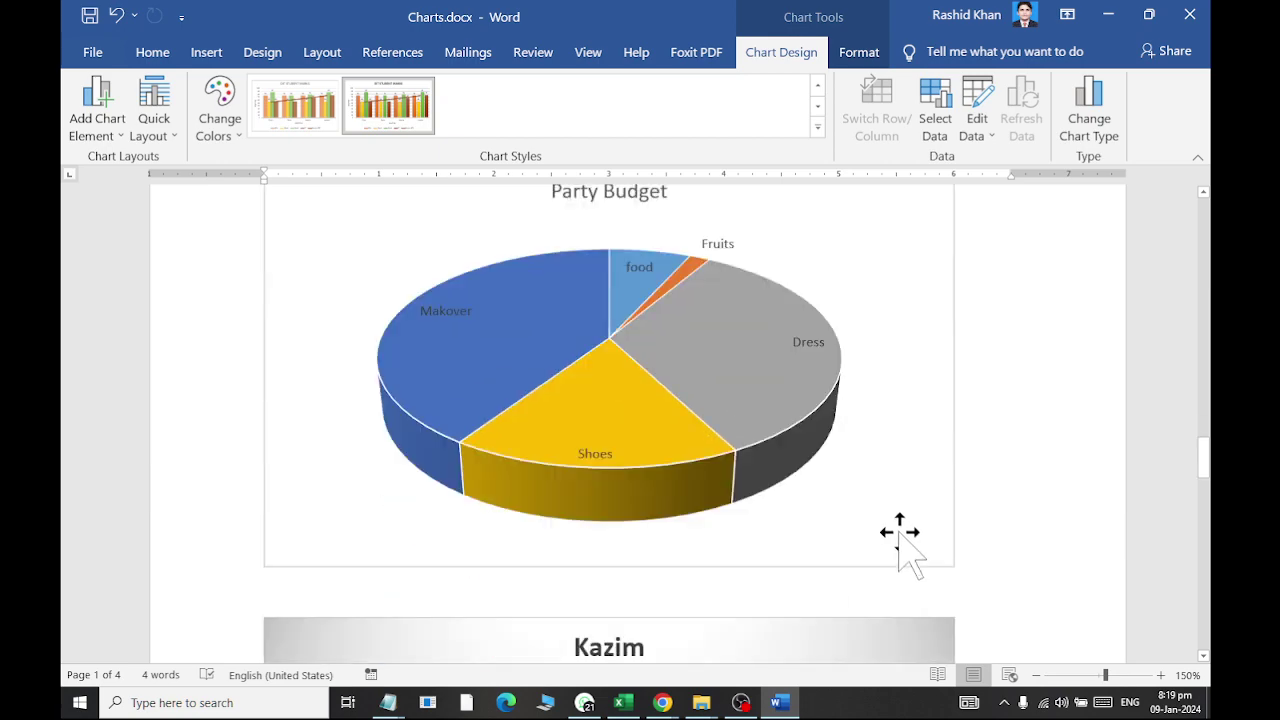
click(823, 415)
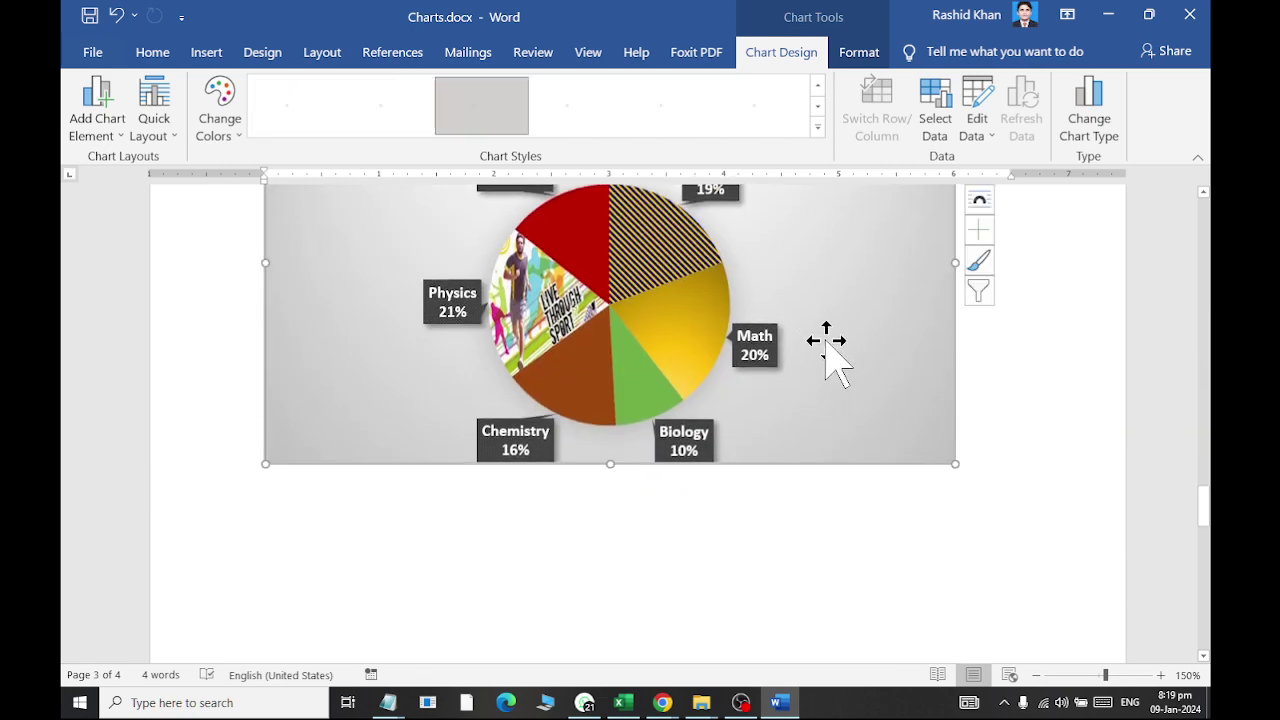
scroll(830, 360, up, 4)
click(769, 315)
scroll(800, 312, up, 3)
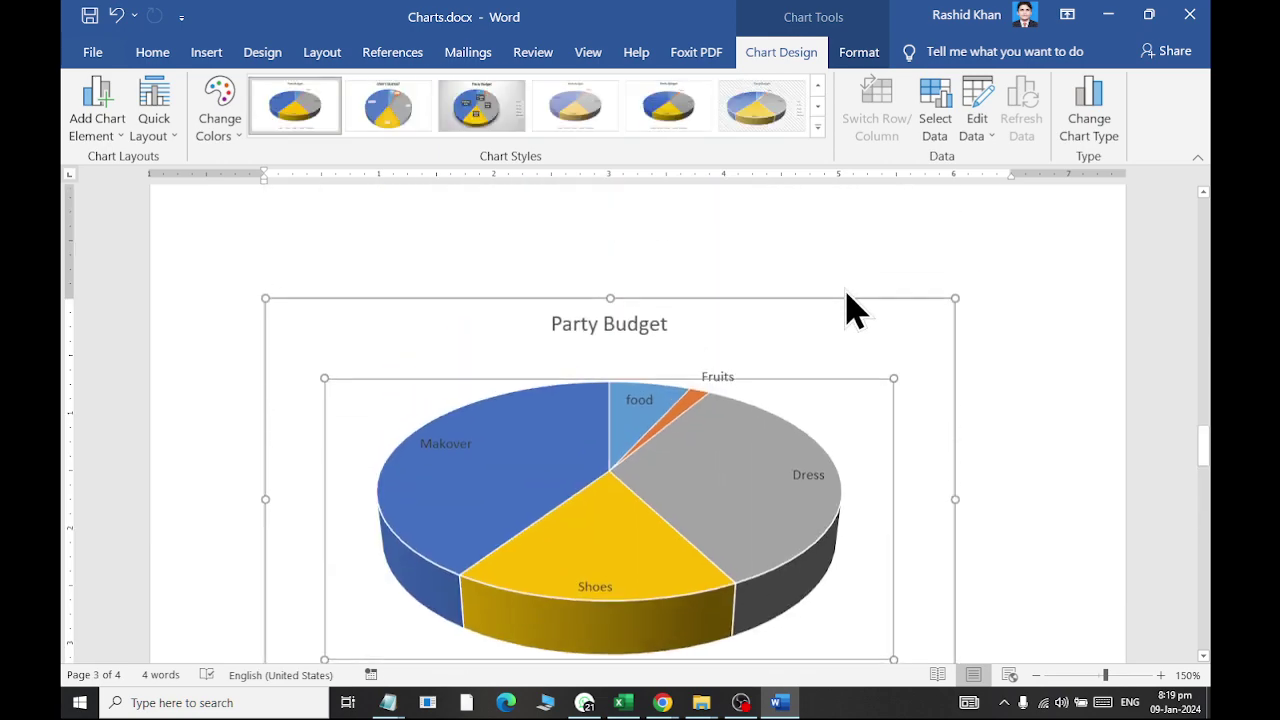
click(425, 319)
drag(443, 309, 435, 385)
drag(358, 306, 355, 408)
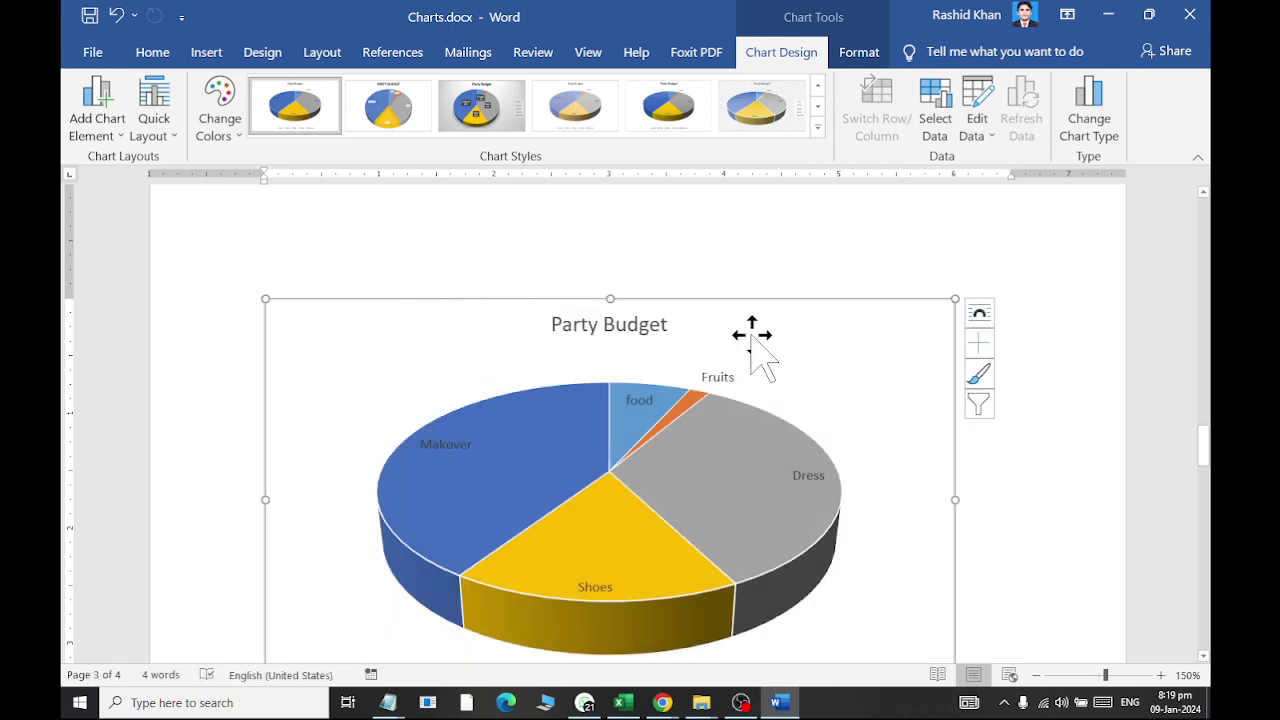
Set the Party Budget chart's wrapping to In Front of Text and move it down over the subject marks pie chart
click(979, 318)
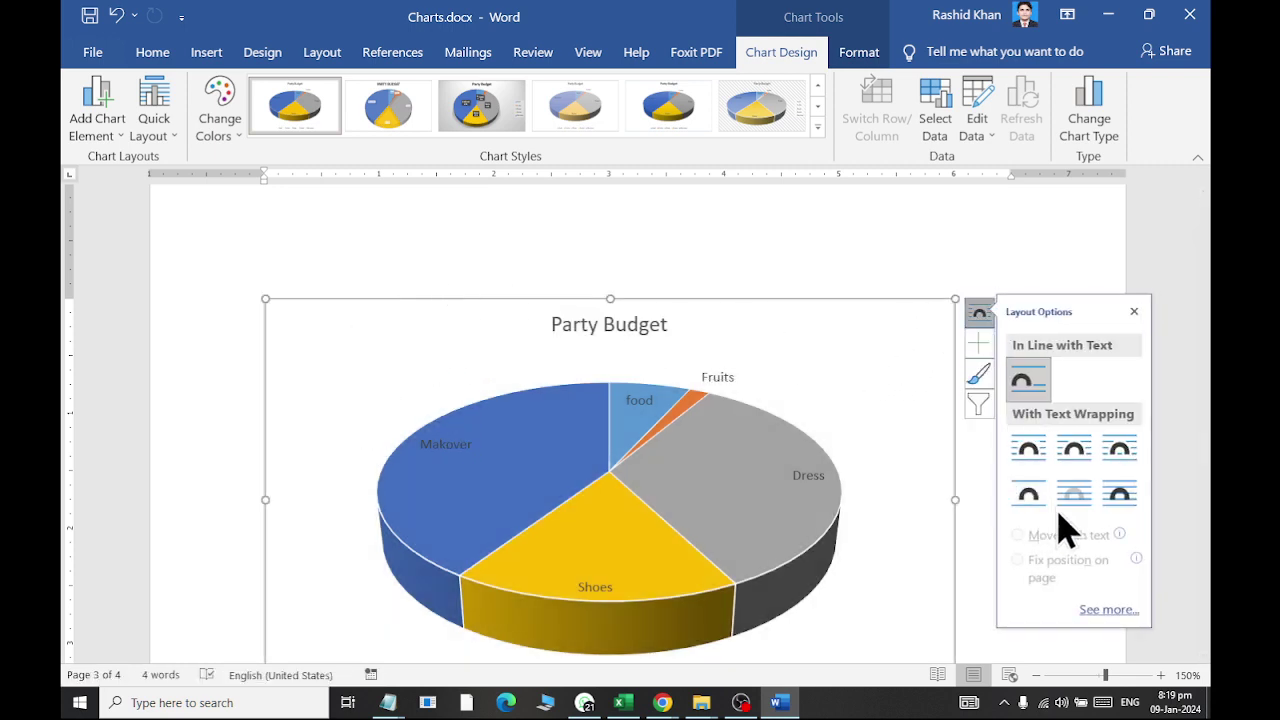
click(1115, 502)
drag(524, 301, 500, 426)
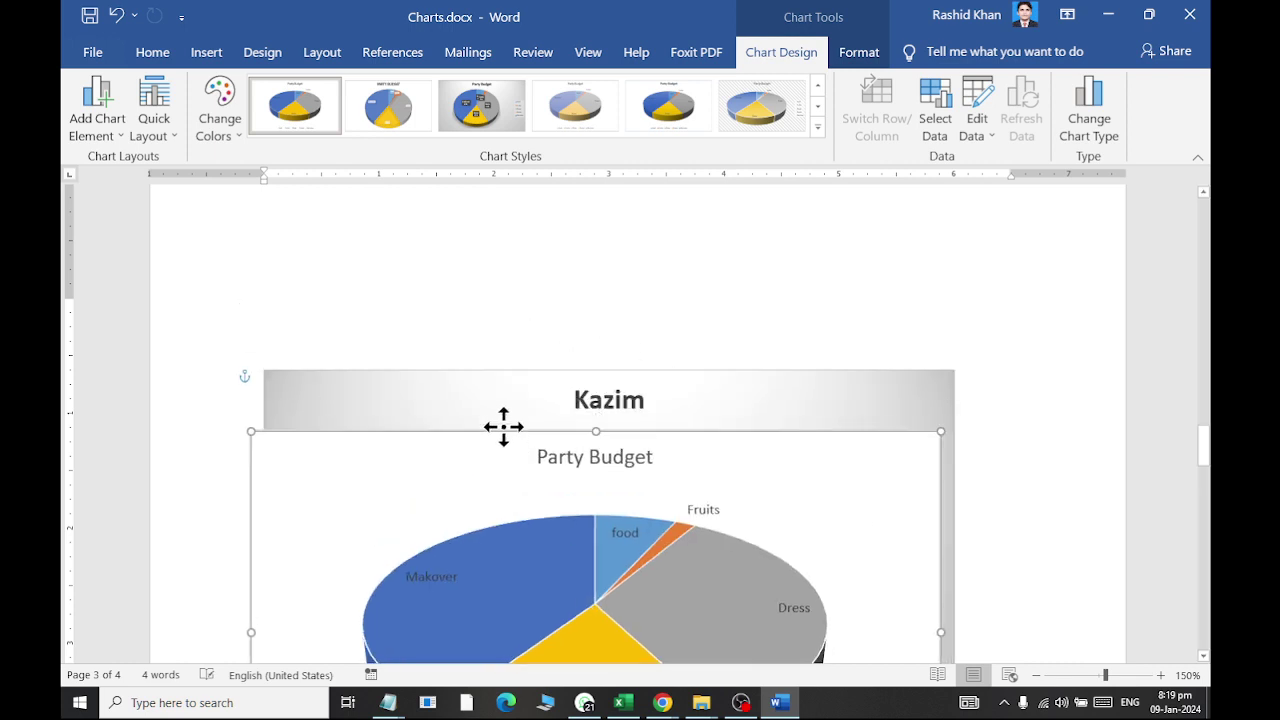
Set the subject marks pie chart's wrapping to In Front of Text and move it down below the Party Budget chart
scroll(521, 322, up, 1)
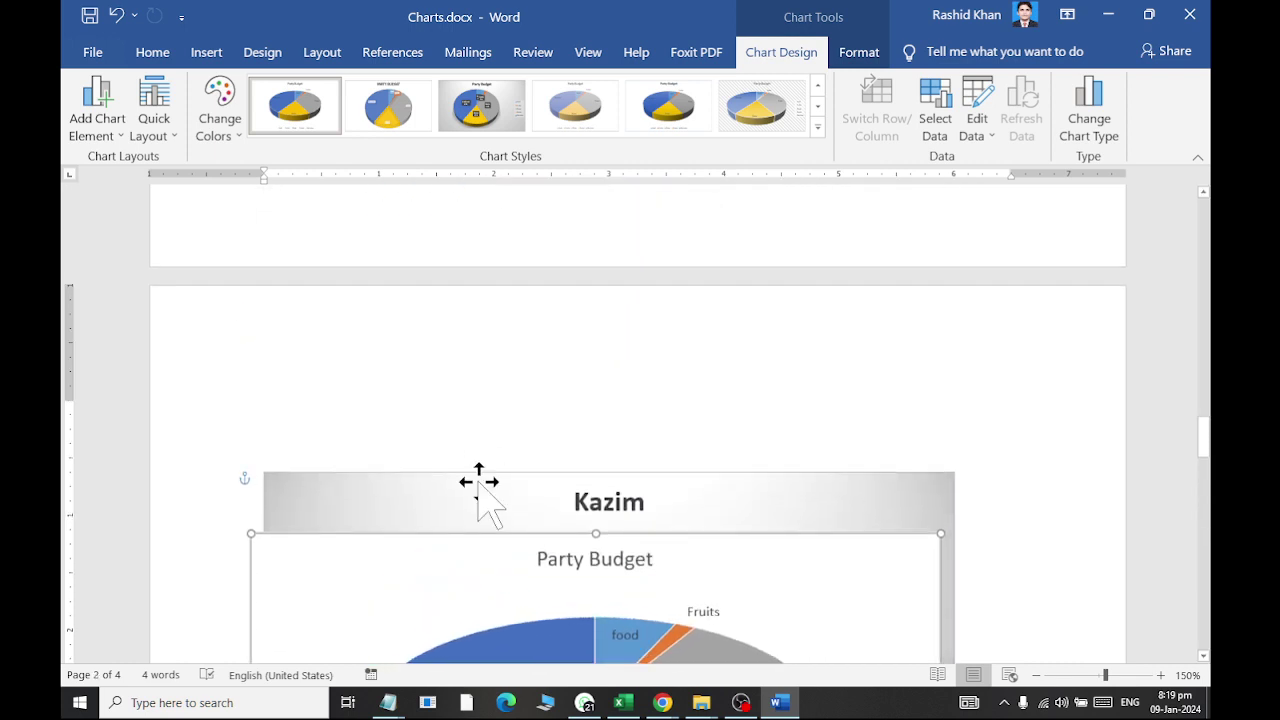
click(766, 491)
click(977, 518)
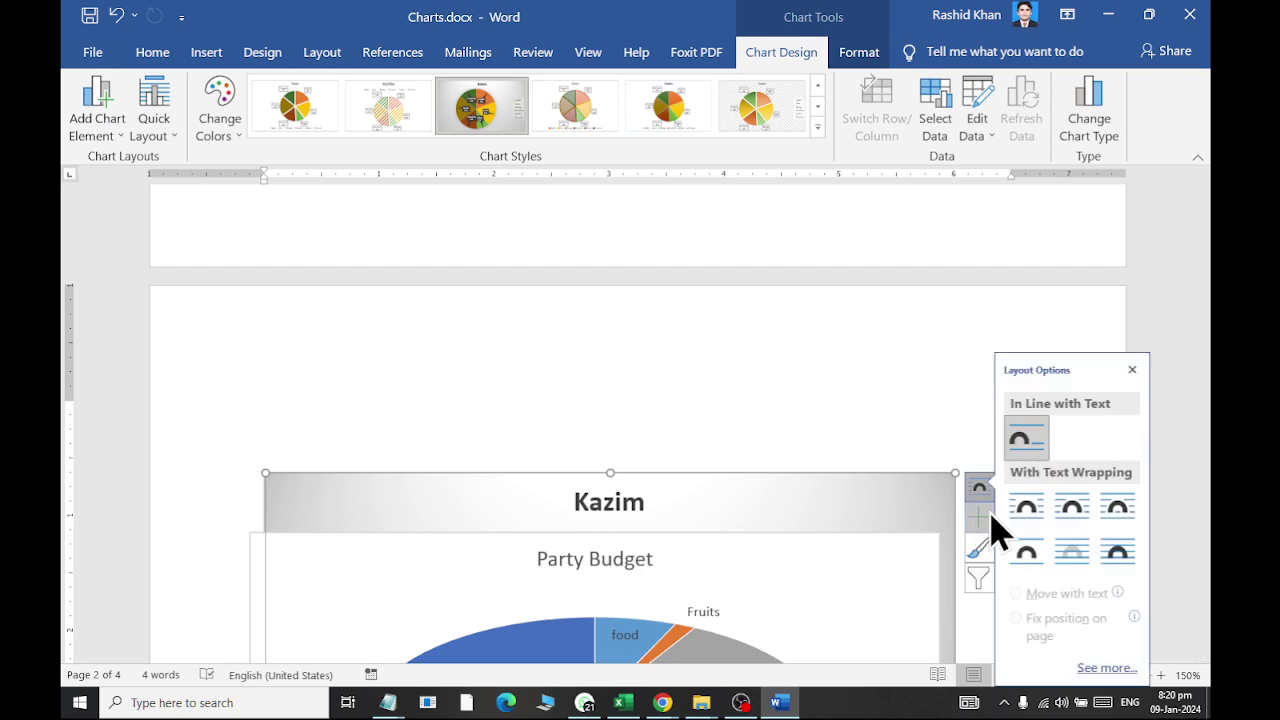
click(1115, 548)
scroll(680, 355, down, 3)
scroll(675, 350, down, 4)
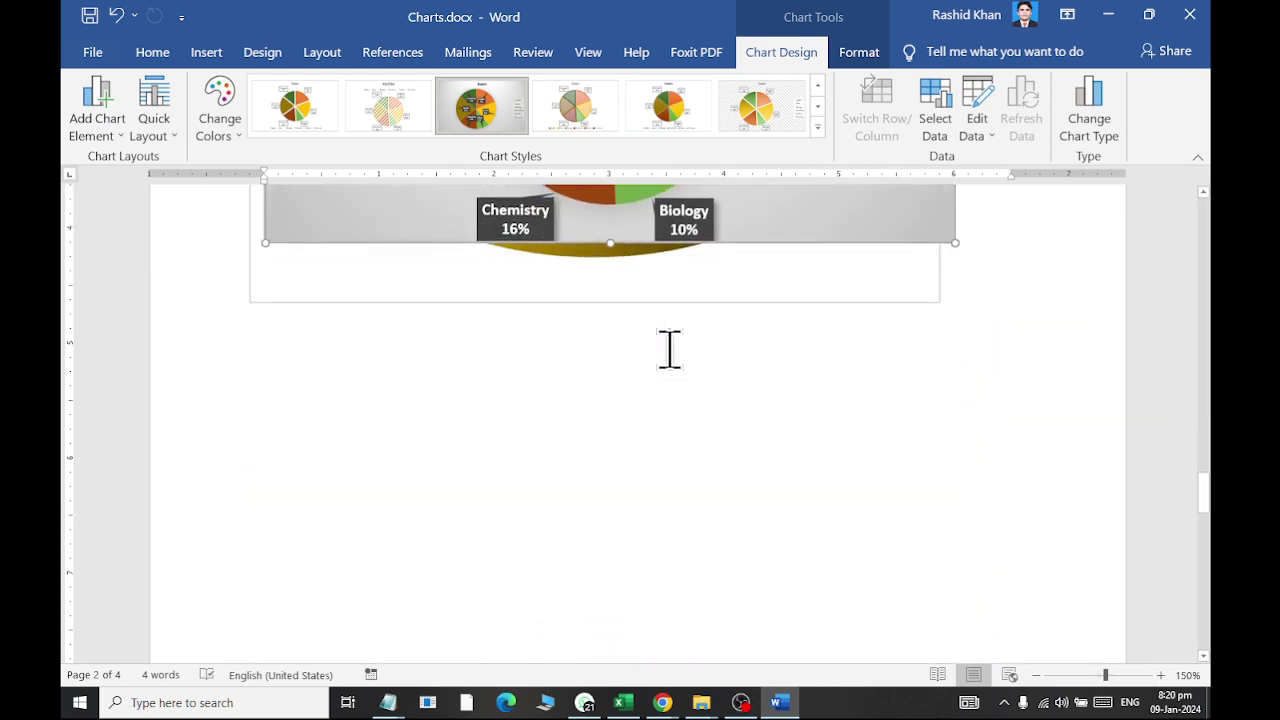
scroll(671, 343, up, 6)
drag(641, 430, 643, 557)
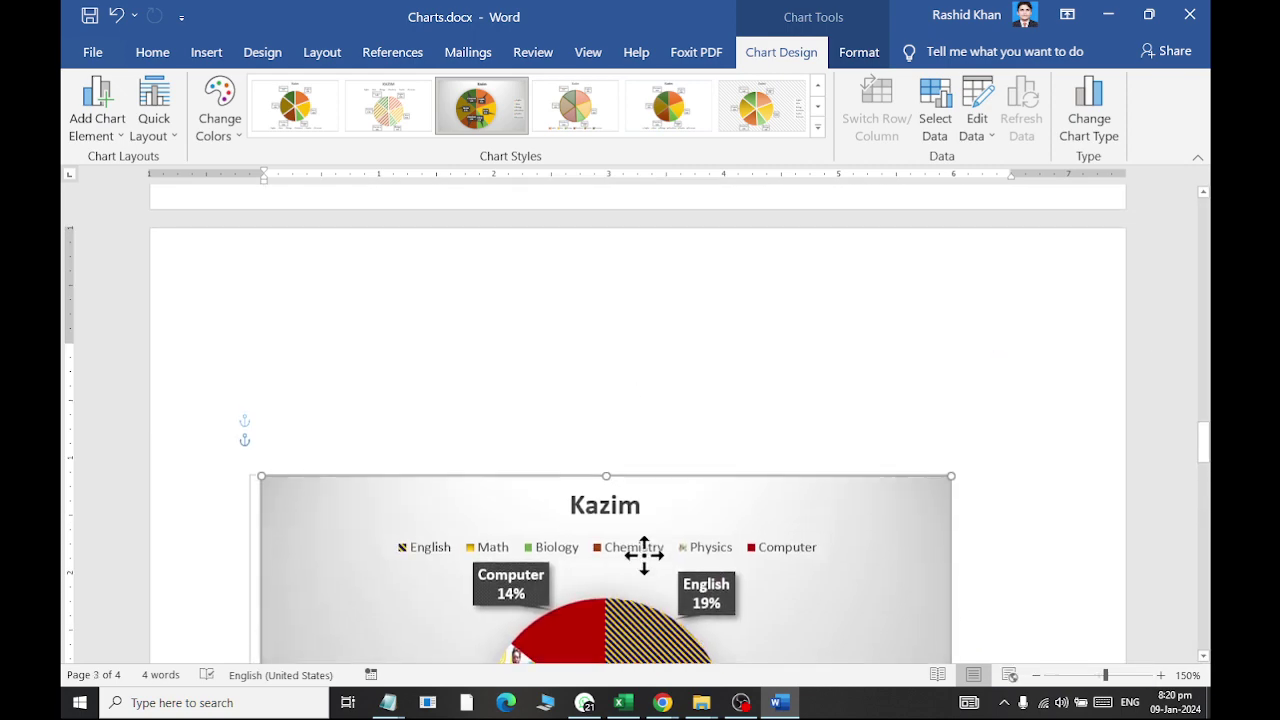
scroll(651, 523, down, 6)
scroll(783, 597, up, 8)
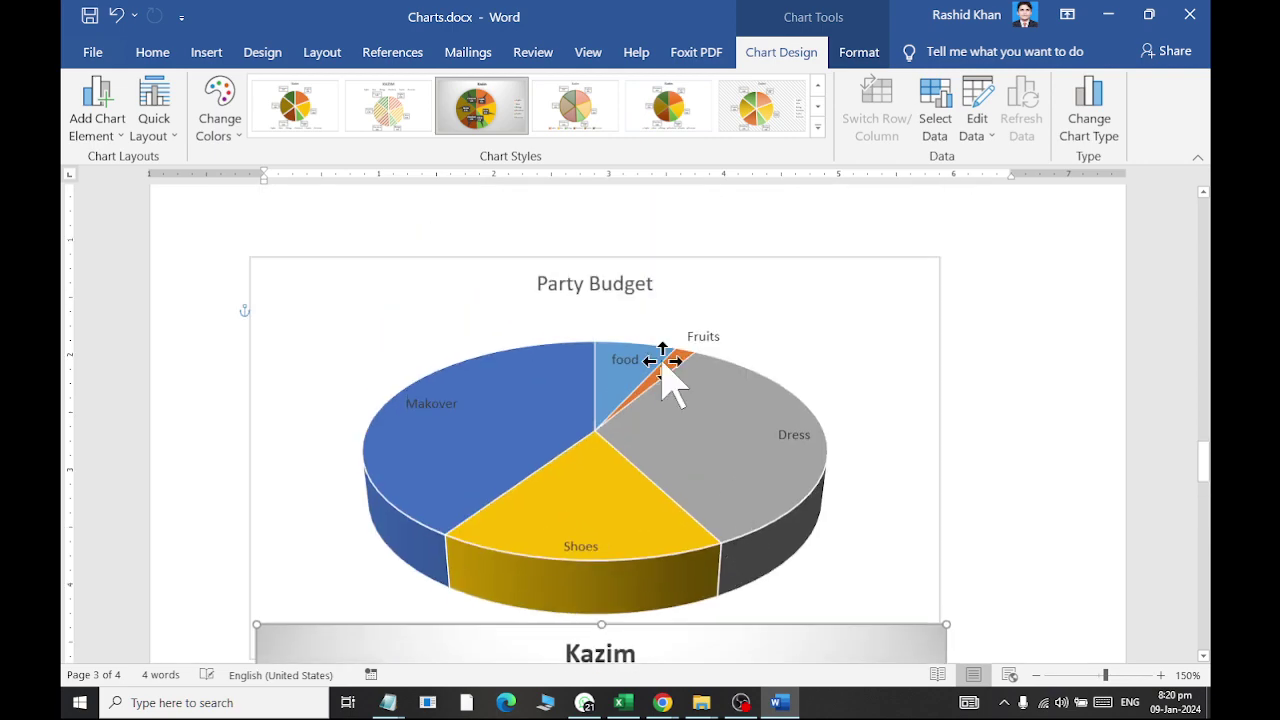
Generate sample paragraphs with =rand(20) on the blank line above the Party Budget chart
ctrl+scroll(577, 380, down, 4)
click(468, 278)
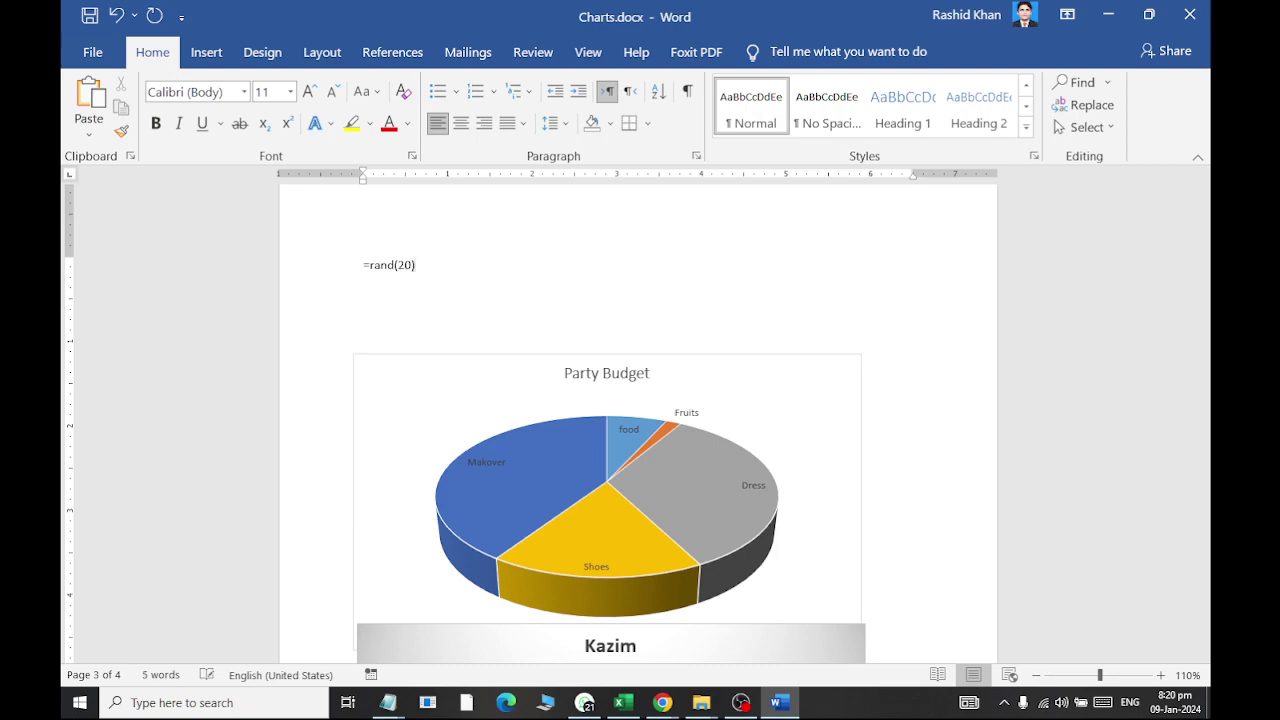
text(=rand(20))
key(Return)
scroll(903, 314, down, 8)
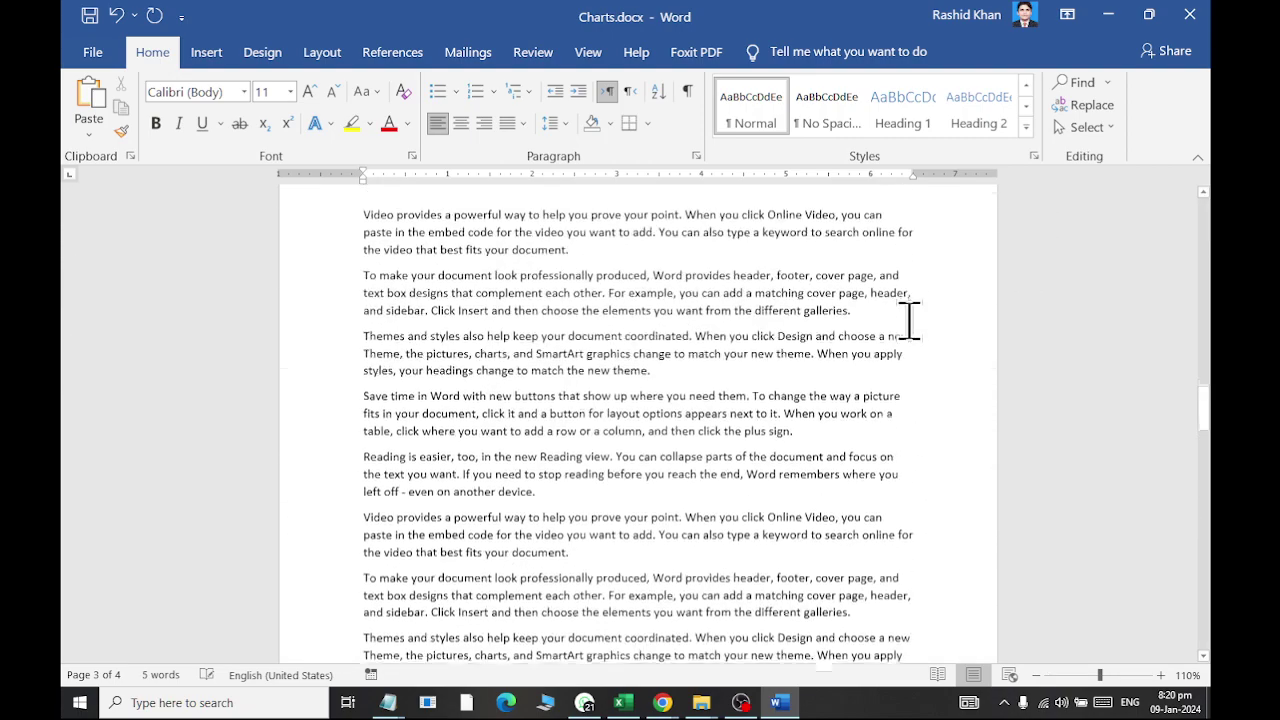
scroll(903, 330, up, 5)
Move the Party Budget chart up slightly beneath the last generated paragraph and deselect it
drag(1206, 318, 1204, 545)
drag(660, 396, 677, 337)
scroll(677, 337, up, 5)
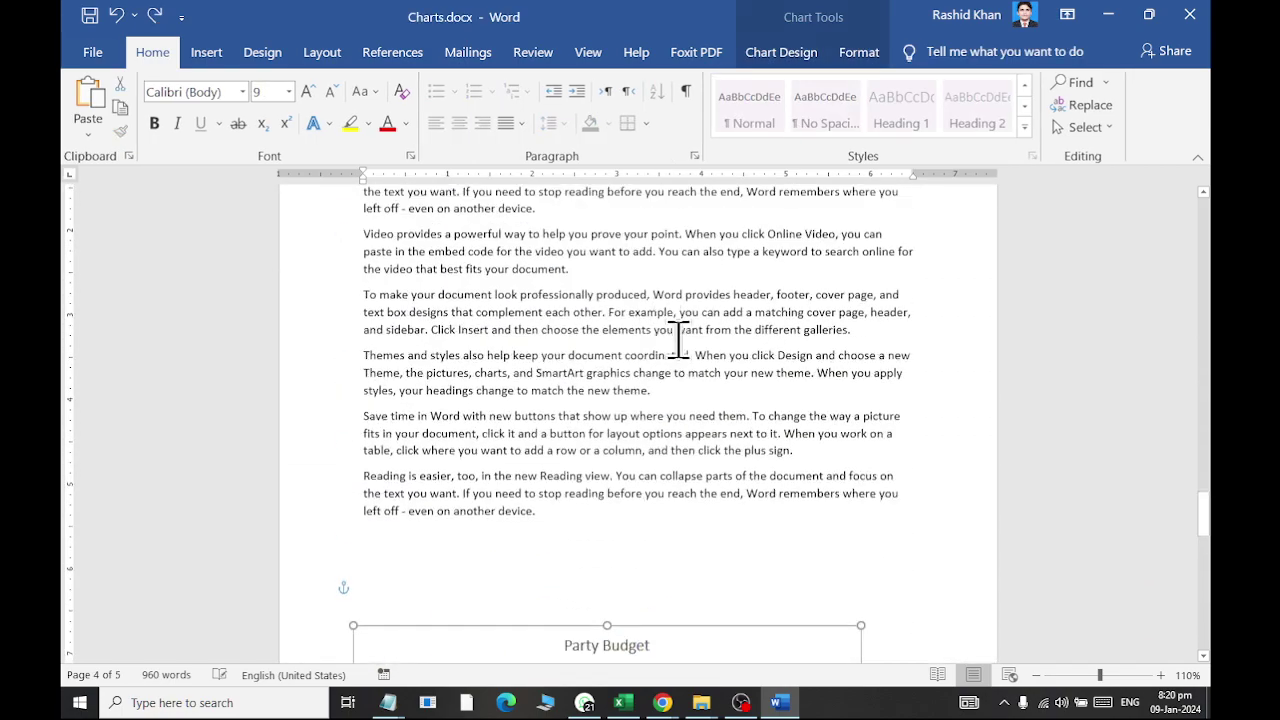
drag(693, 542, 706, 180)
scroll(706, 180, down, 8)
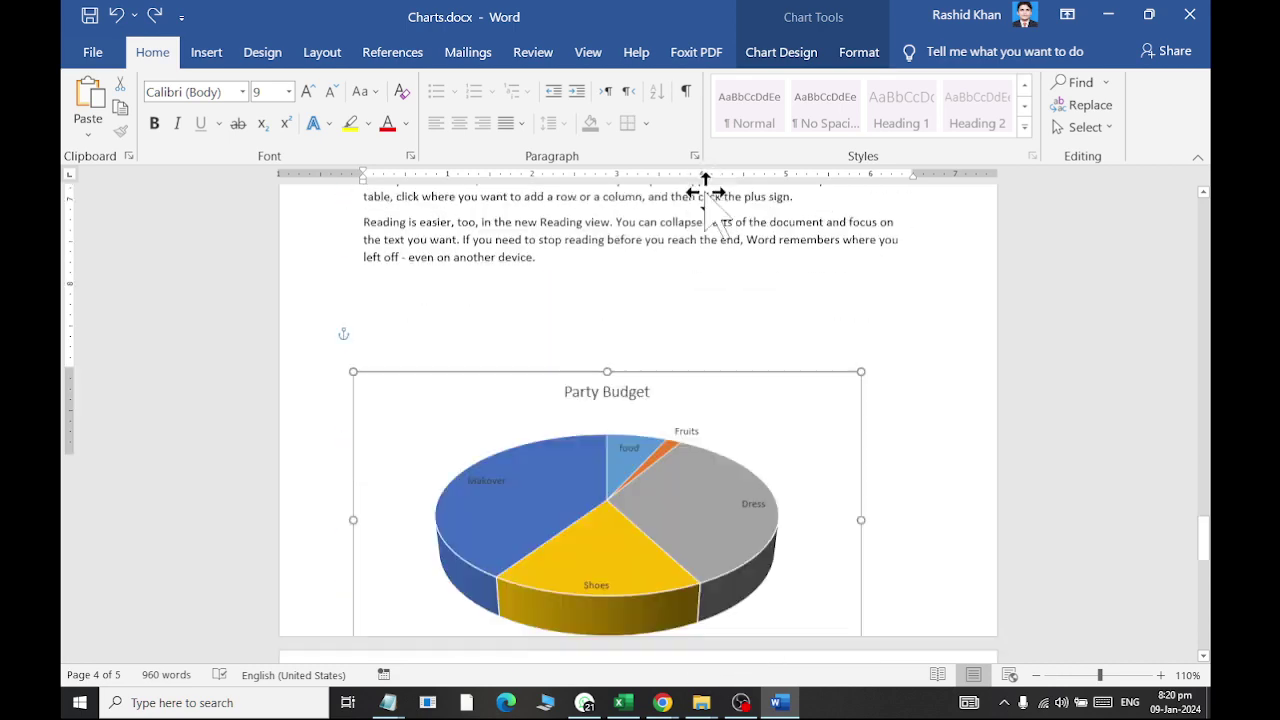
scroll(731, 360, up, 4)
click(740, 425)
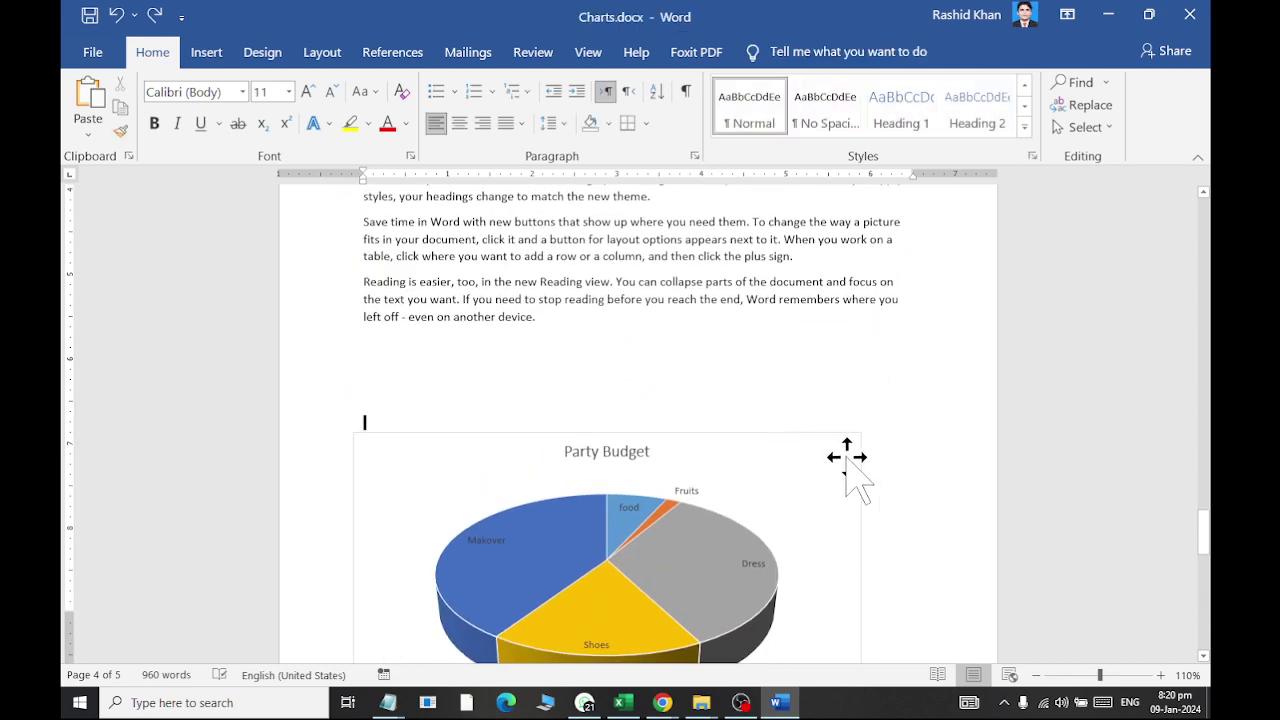
Set the Party Budget chart's text wrapping to Square and shrink it to about two-thirds of its size
click(829, 457)
click(888, 449)
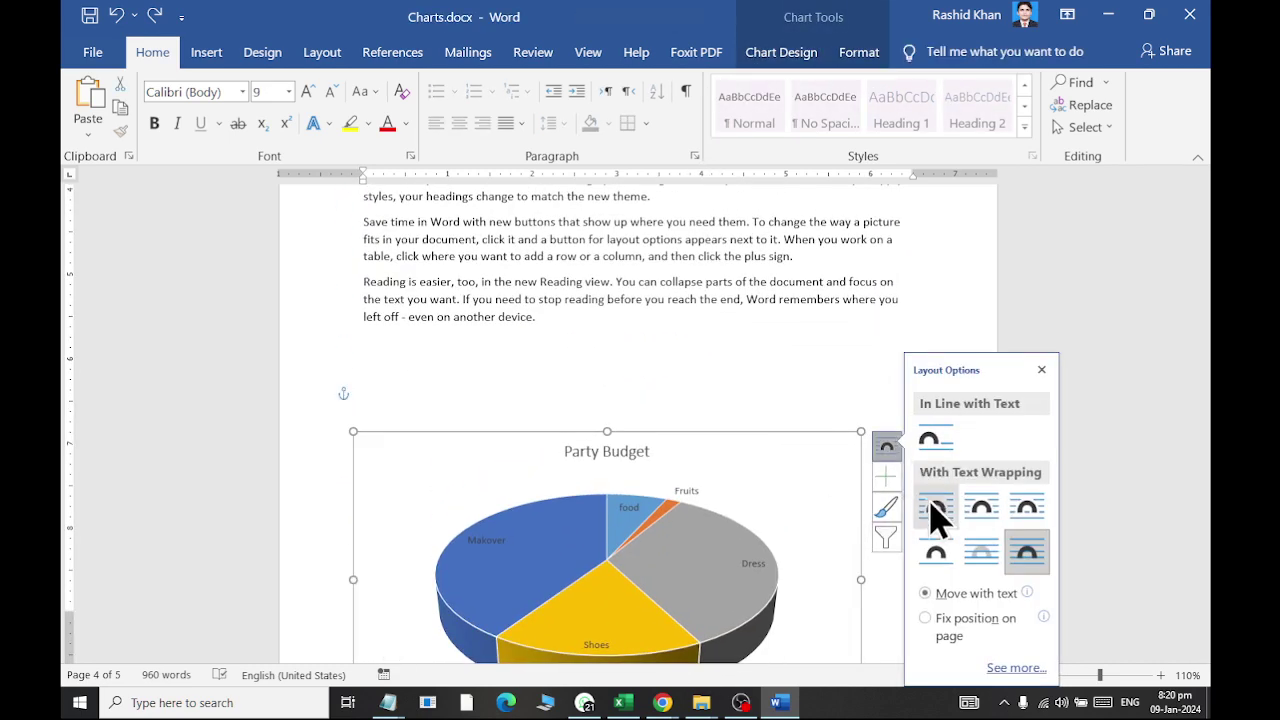
click(946, 505)
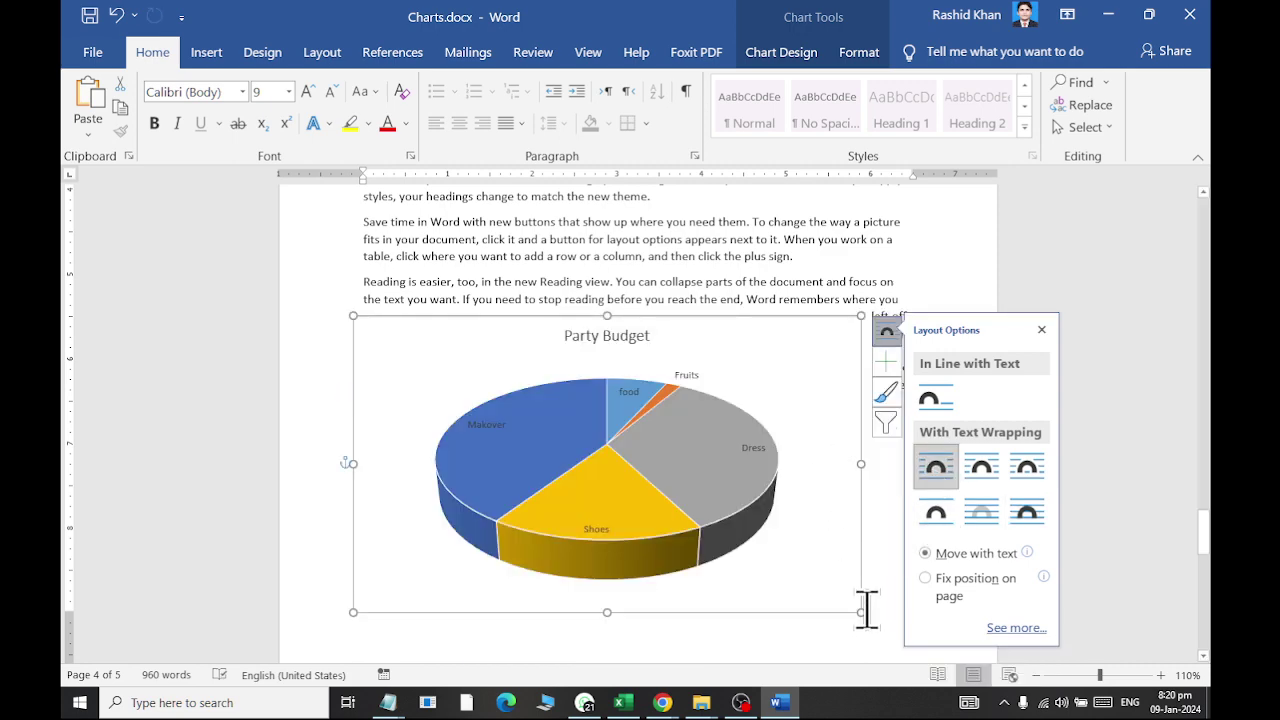
drag(857, 614, 704, 506)
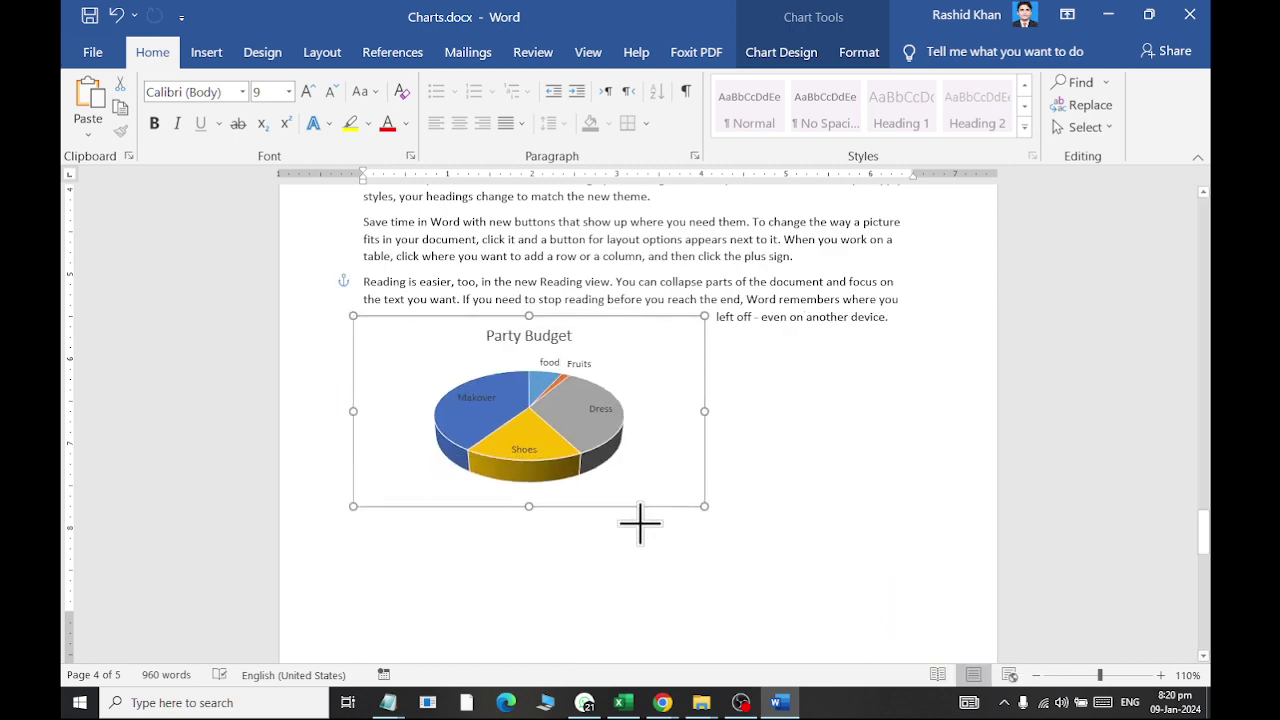
Move the Party Budget chart to the right side of the page's top, beside the "Themes and styles" paragraph, and deselect it
drag(633, 489, 815, 273)
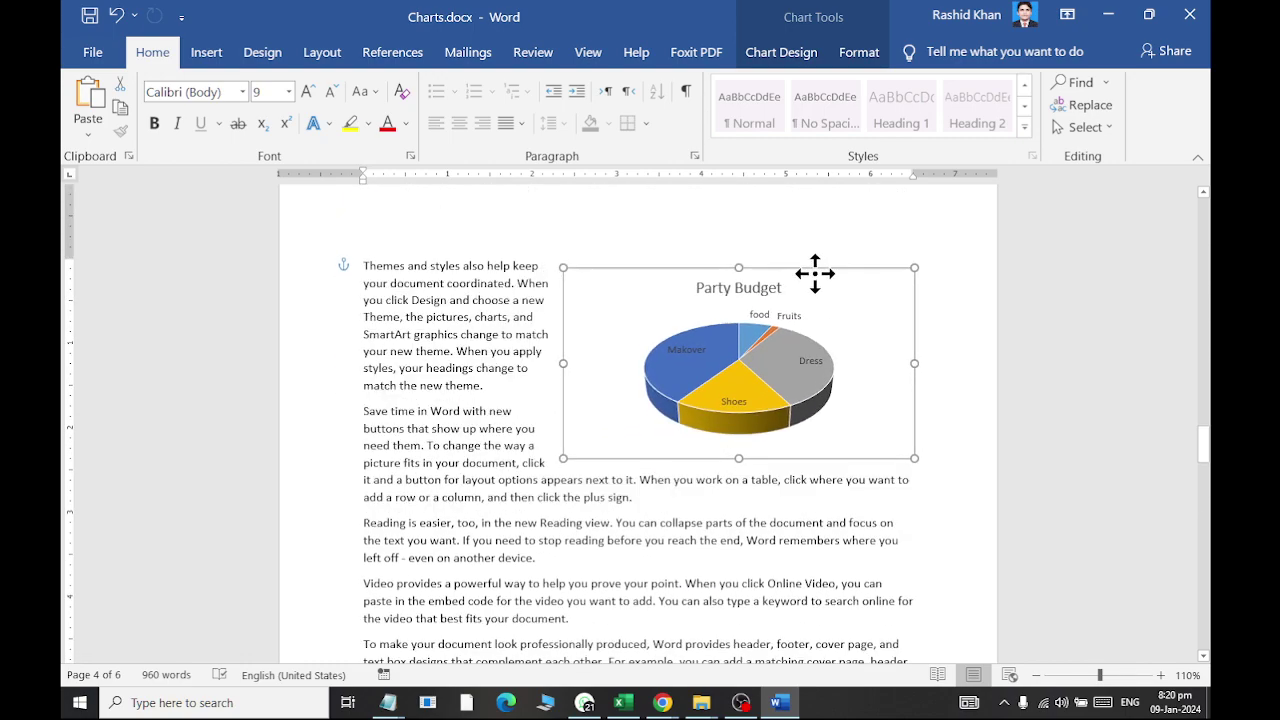
click(522, 497)
scroll(706, 523, up, 4)
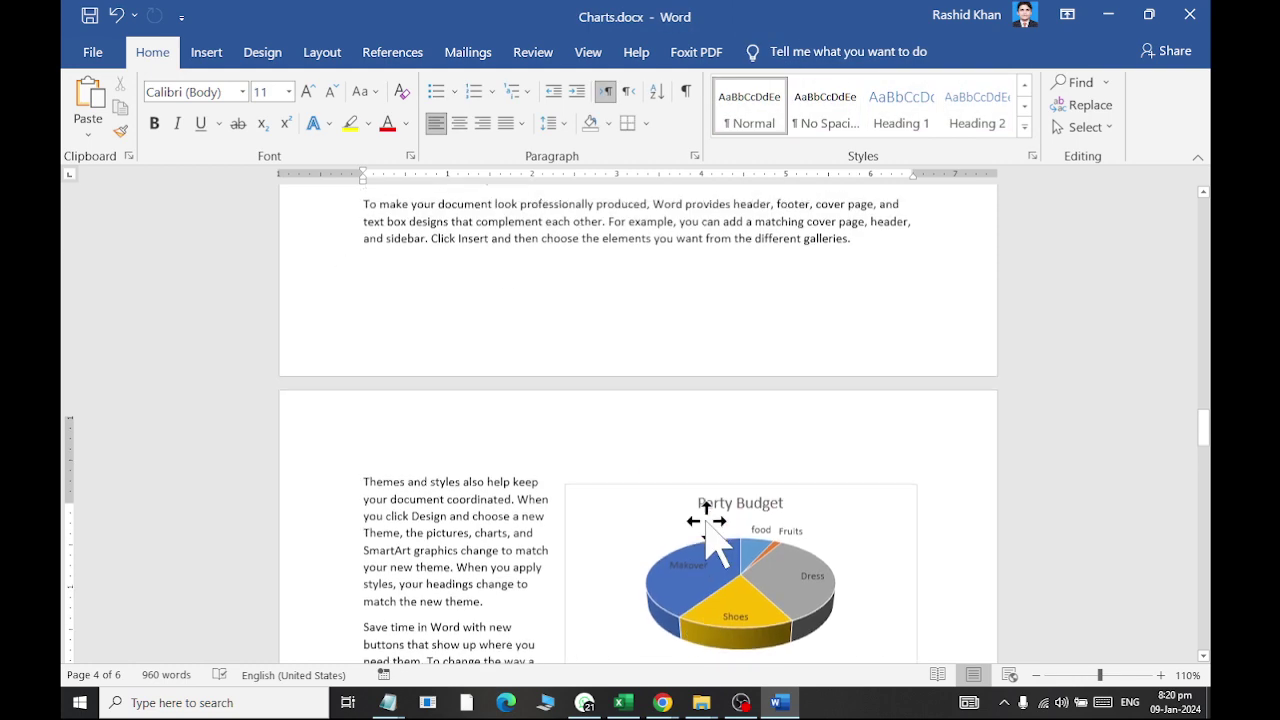
scroll(711, 500, down, 8)
key(ctrl+z)
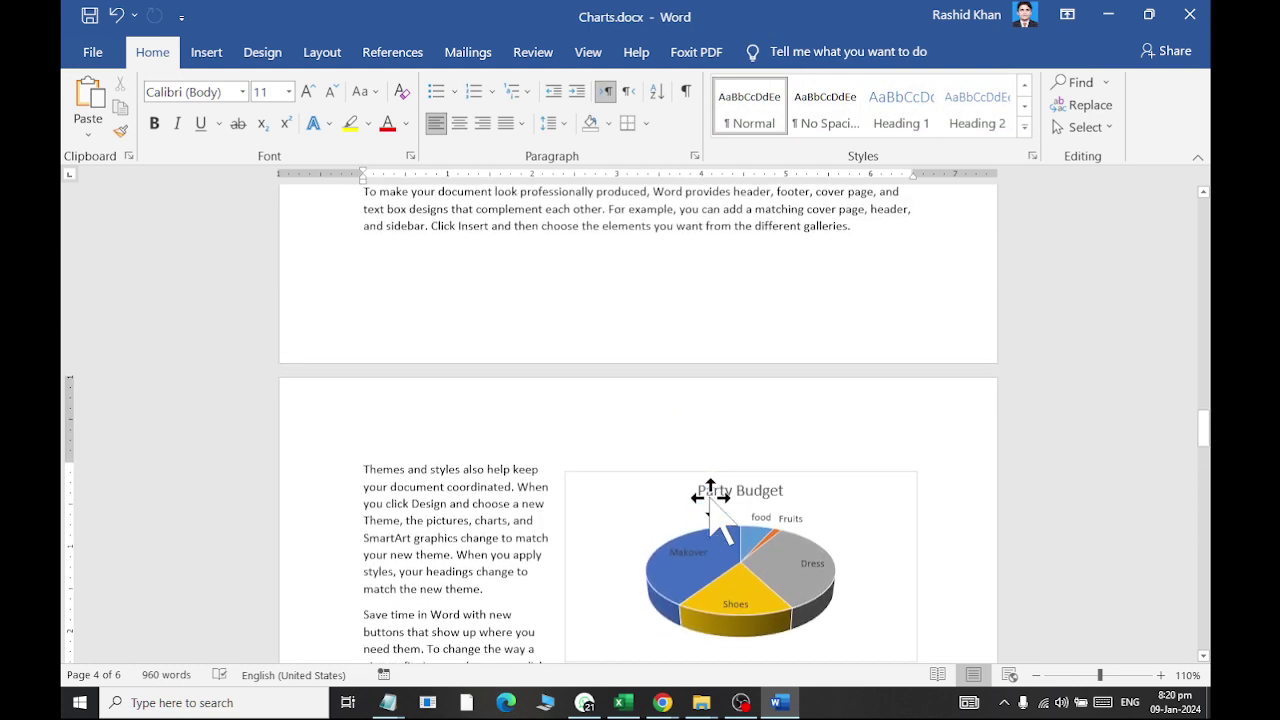